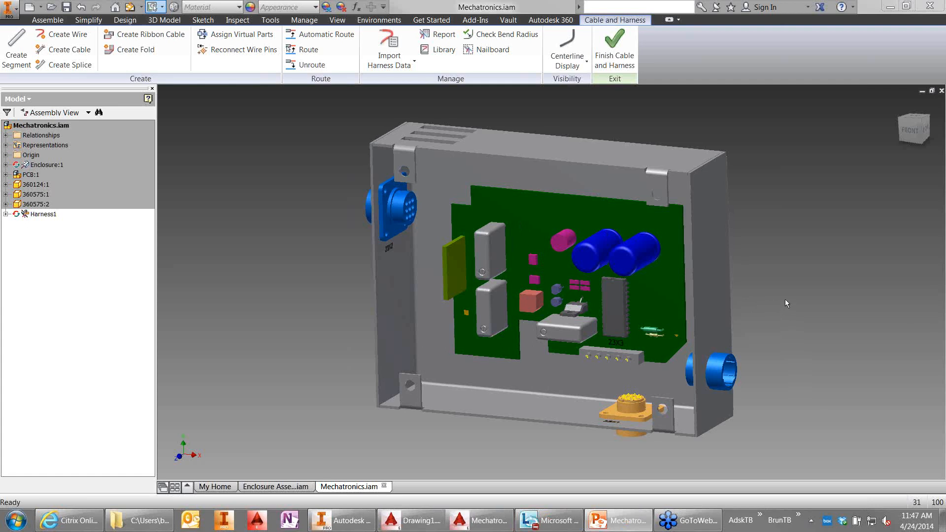
Step: Switch to AutoCAD Electrical and insert a nine-pin vertical connector with 0.5 pin spacing opposite connector 23X1
middle_click_drag(785, 301, 779, 300)
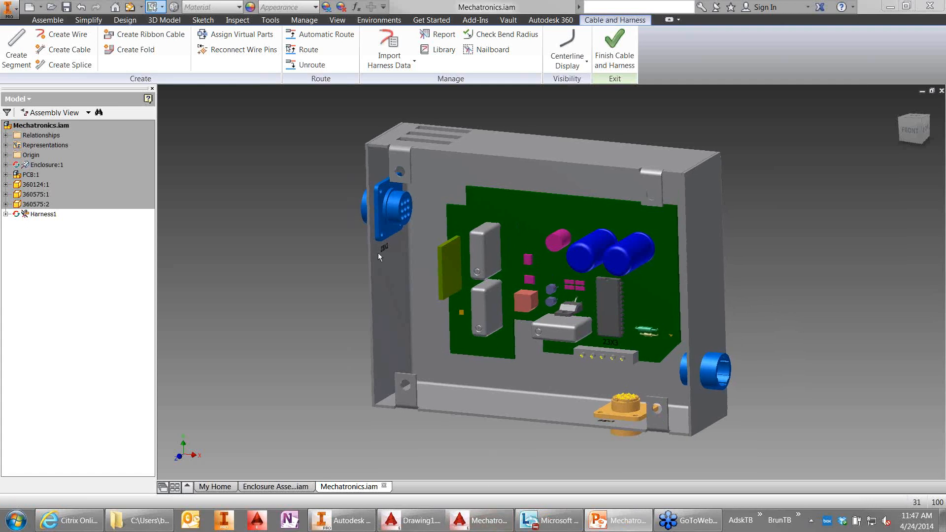
left_click(489, 526)
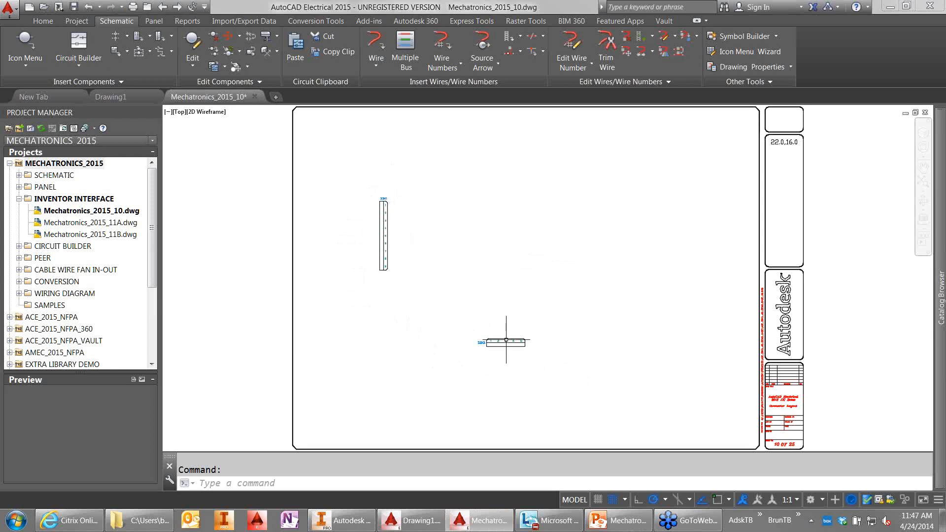
left_click(157, 36)
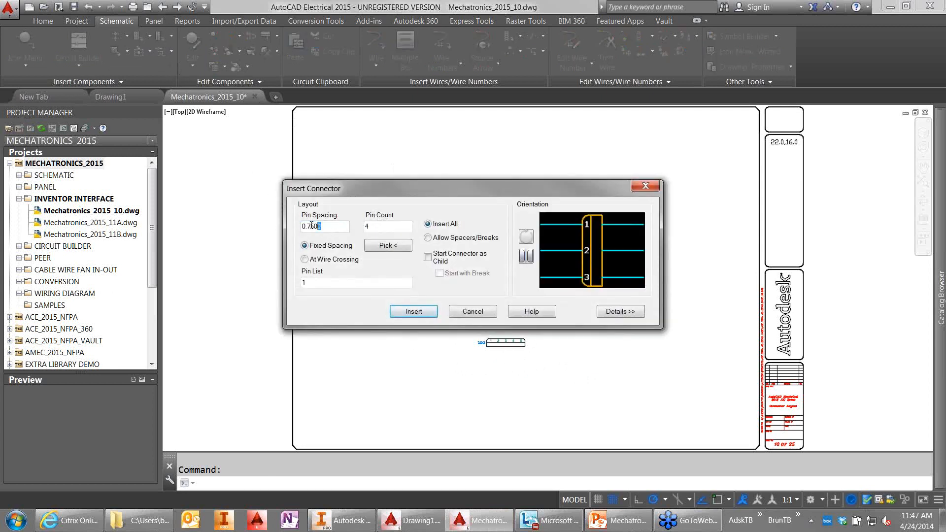
left_click_drag(312, 225, 302, 226)
type("0.5")
key("Tab")
key("Tab")
left_click(414, 312)
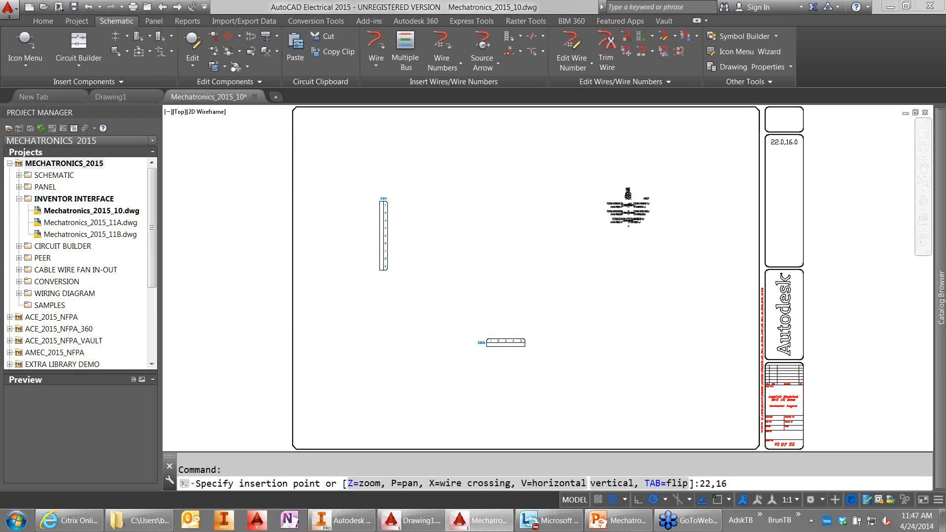
left_click(627, 202)
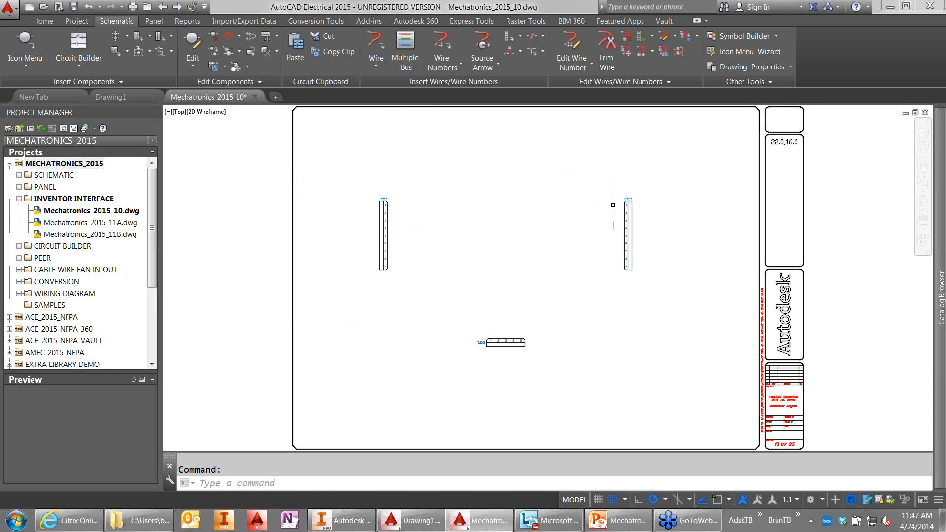
Step: Run a multiple wire bus of wire type 18AWG-BLU from pins 1–3 of connector 23X3 to pins 7–9 of connector 23X1
scroll(526, 205, "up", 2)
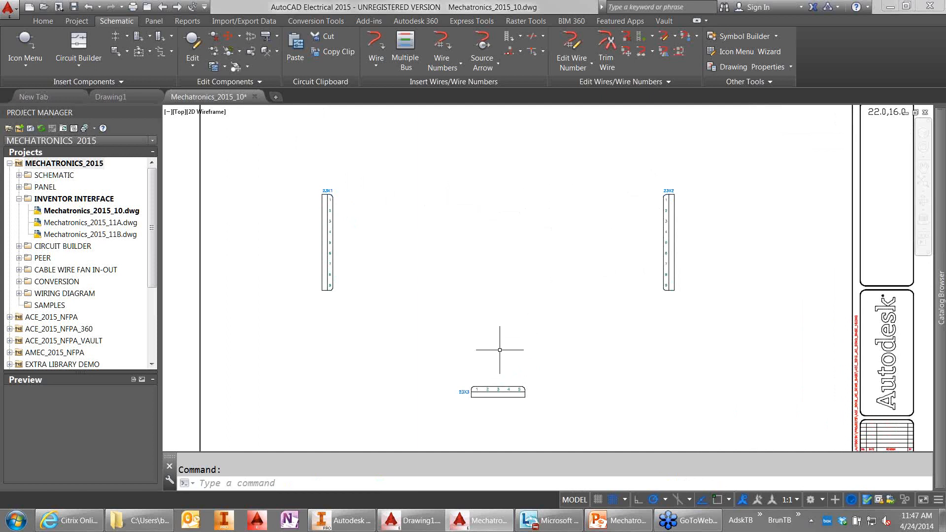
scroll(500, 347, "up", 1)
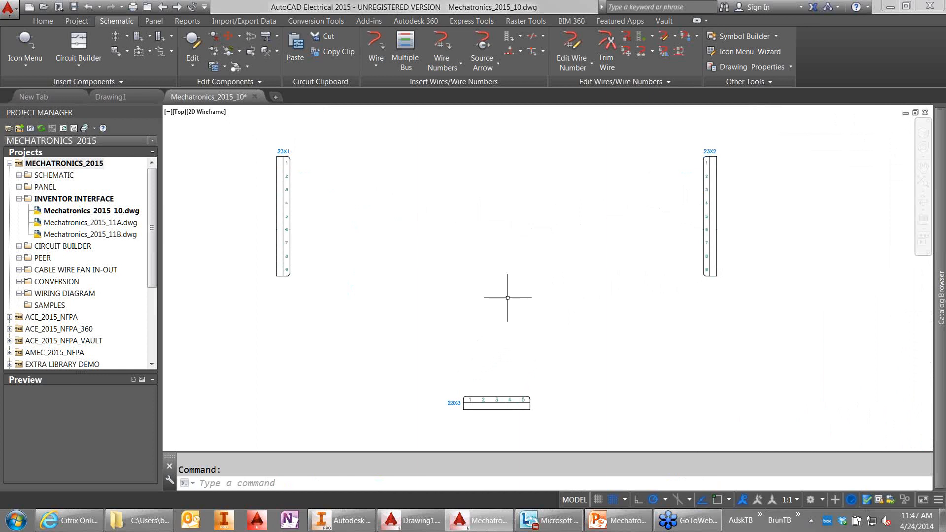
left_click(404, 40)
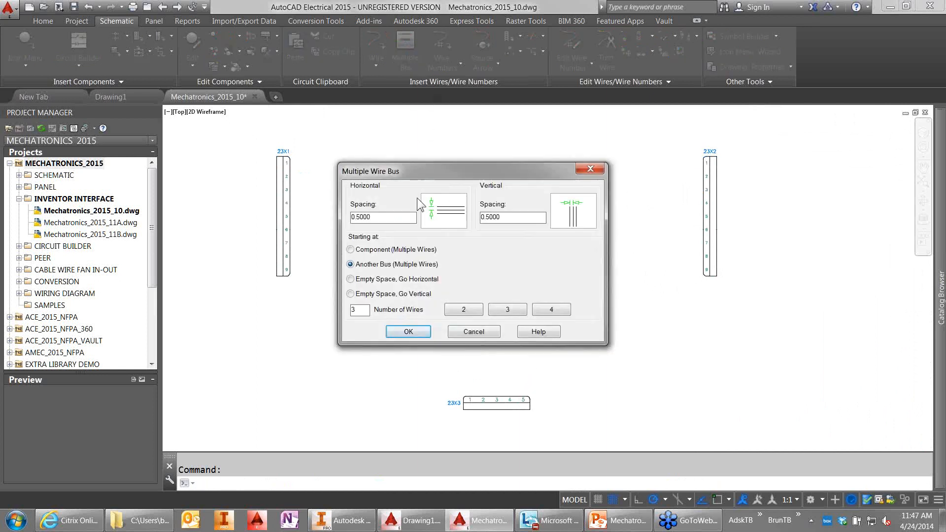
left_click(351, 250)
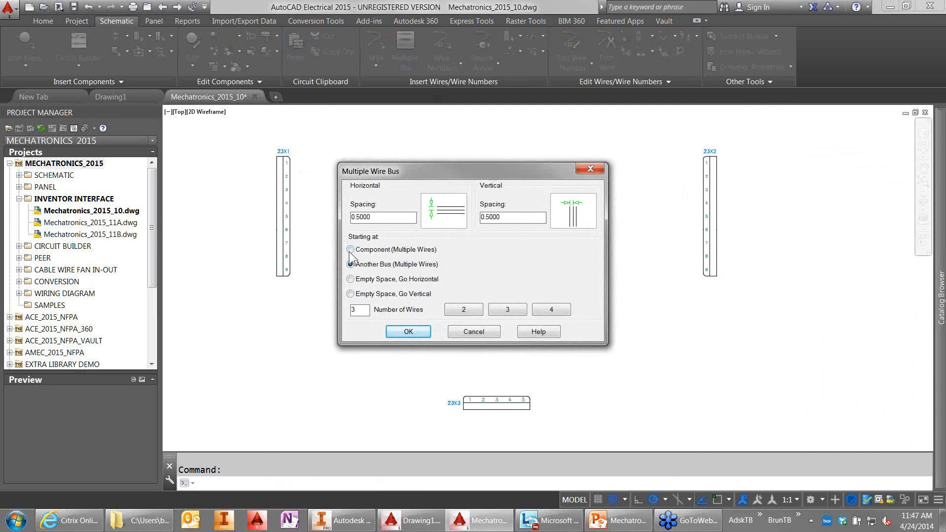
left_click(408, 332)
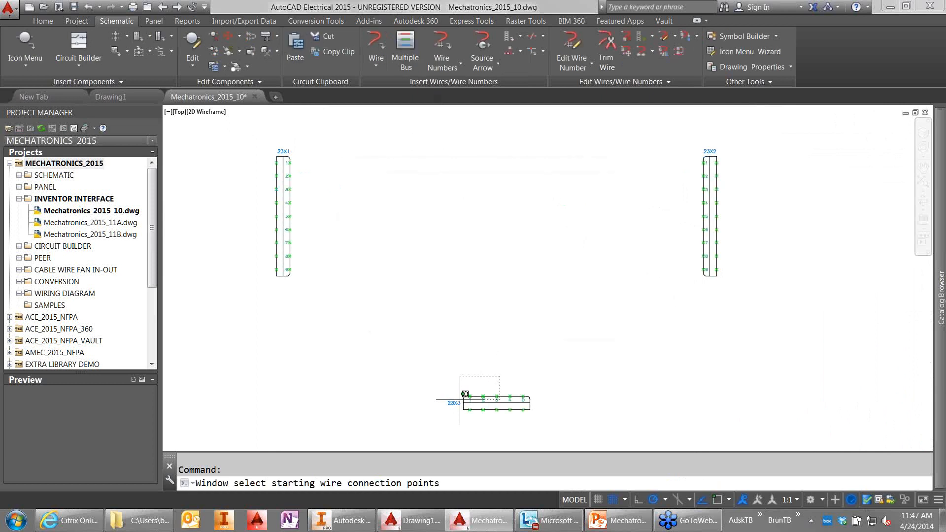
key("Return")
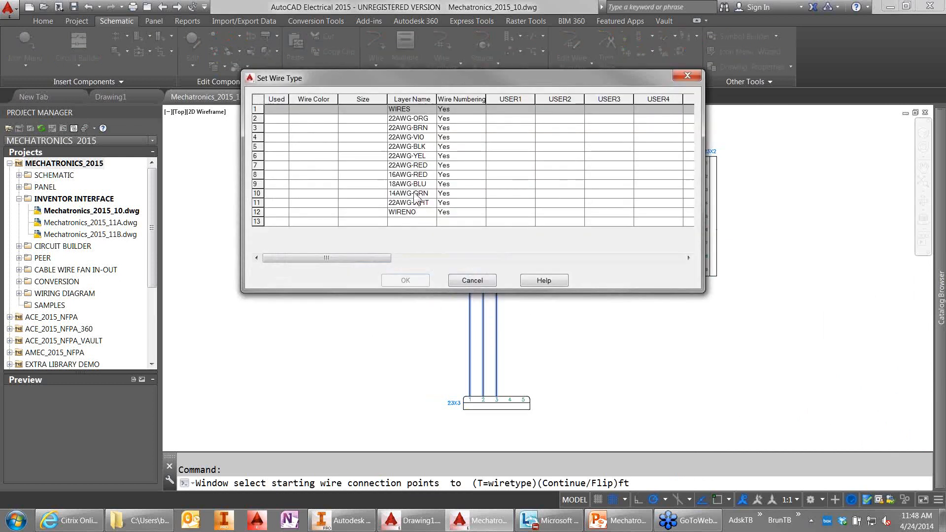
left_click(414, 194)
left_click(415, 185)
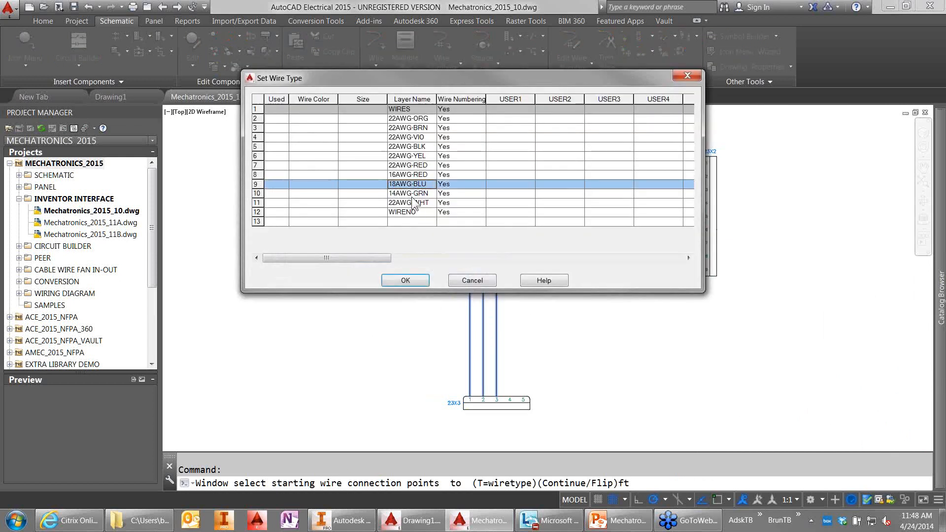
left_click(406, 280)
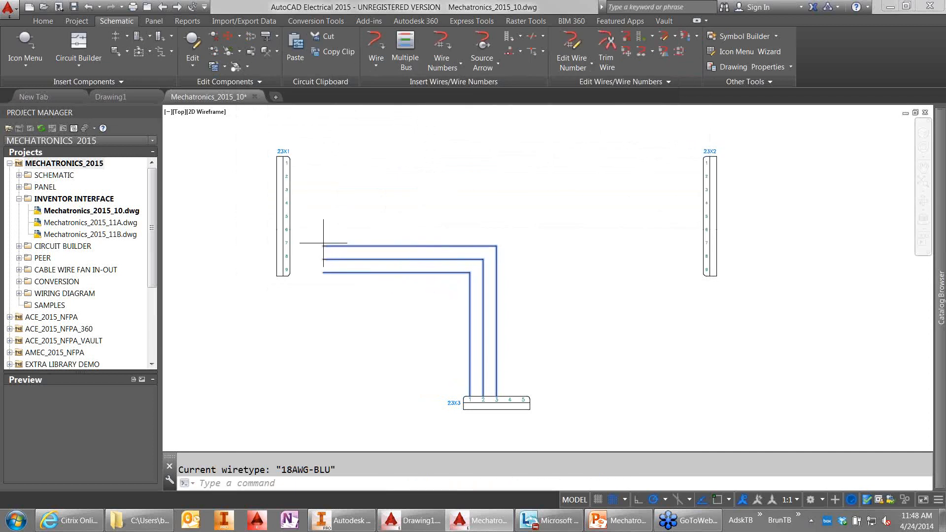
left_click(298, 253)
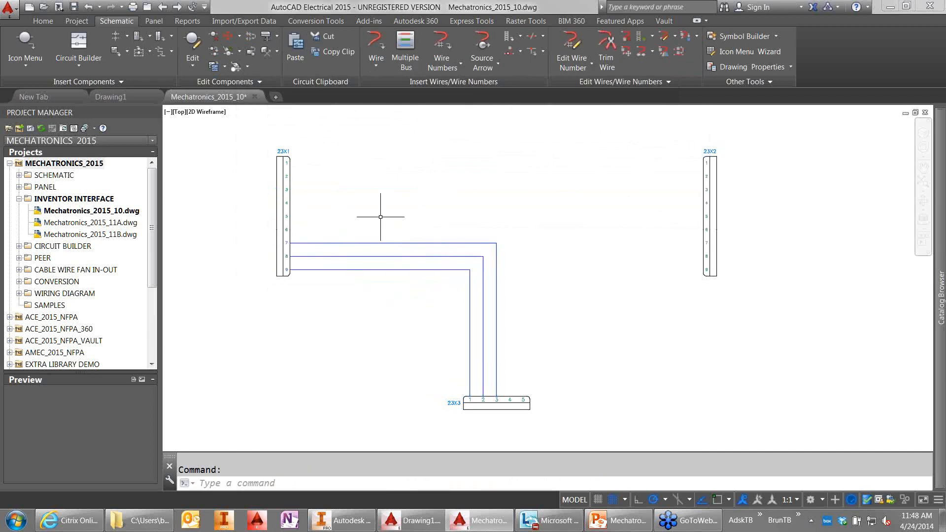
Step: Run a five-wire bus of wire type 16AWG-RED from pins 1–5 of connector 23X1 to pins 1–5 of connector 23X2
left_click(405, 43)
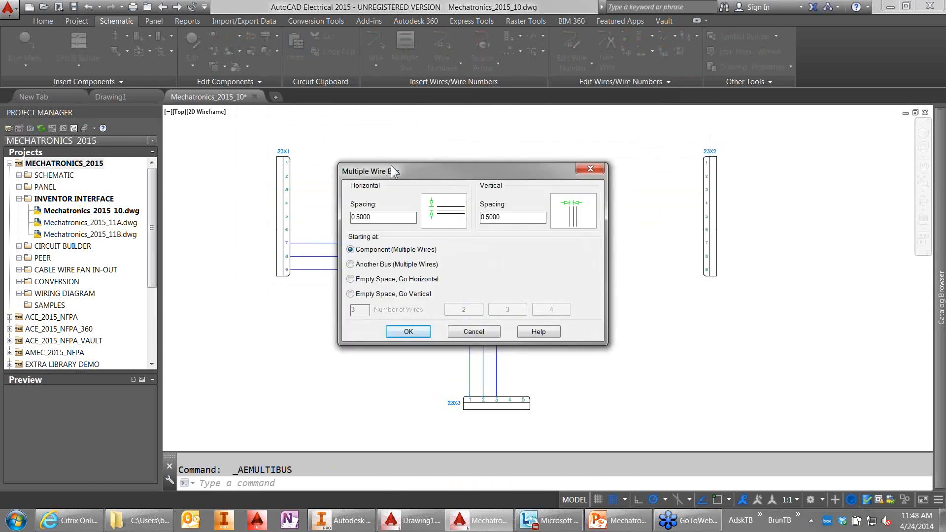
left_click(408, 331)
left_click(310, 157)
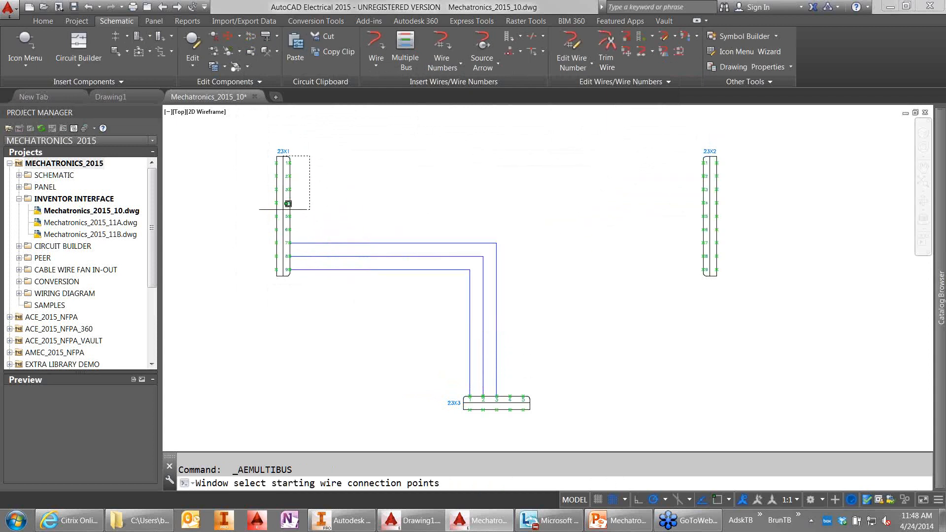
left_click(284, 222)
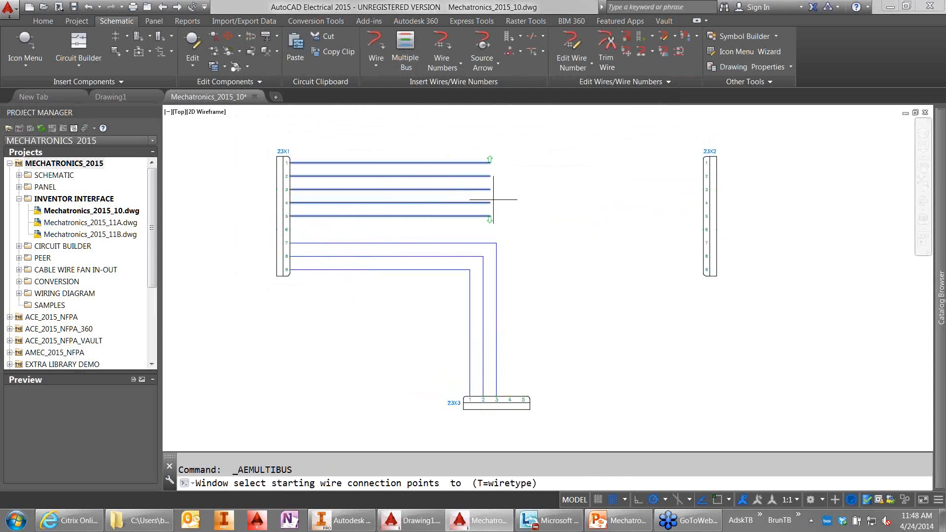
type("t")
key("Return")
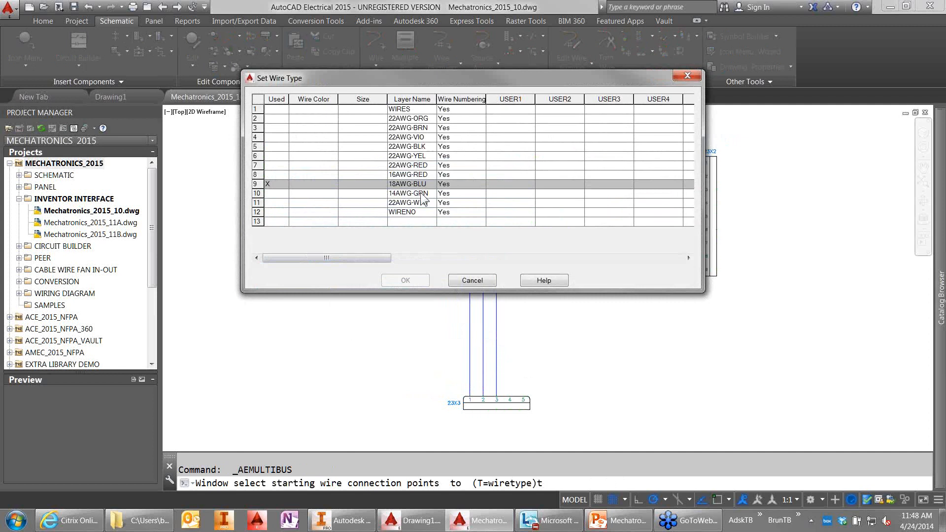
left_click(419, 175)
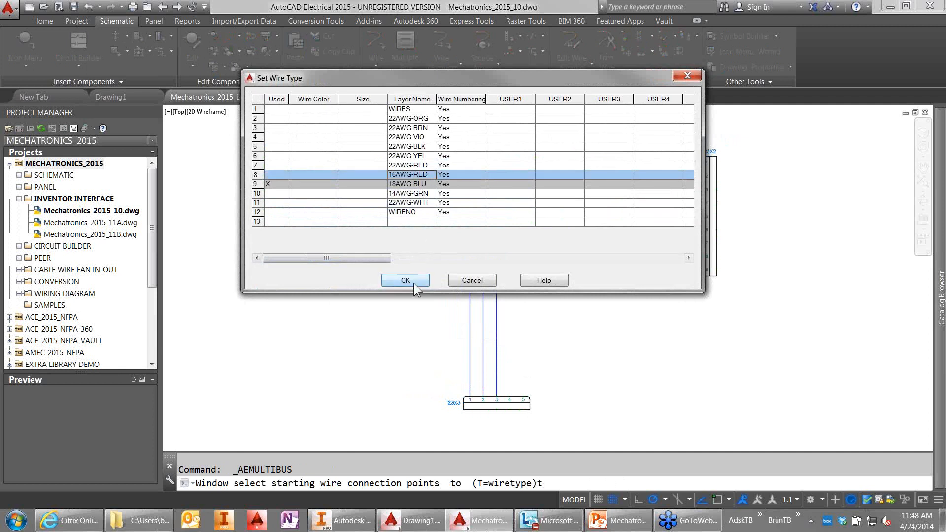
left_click(405, 281)
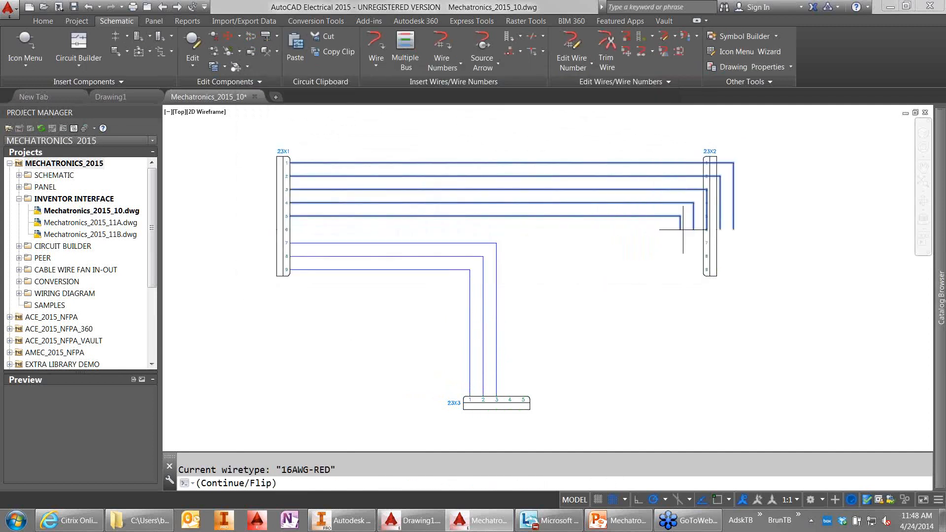
left_click(702, 203)
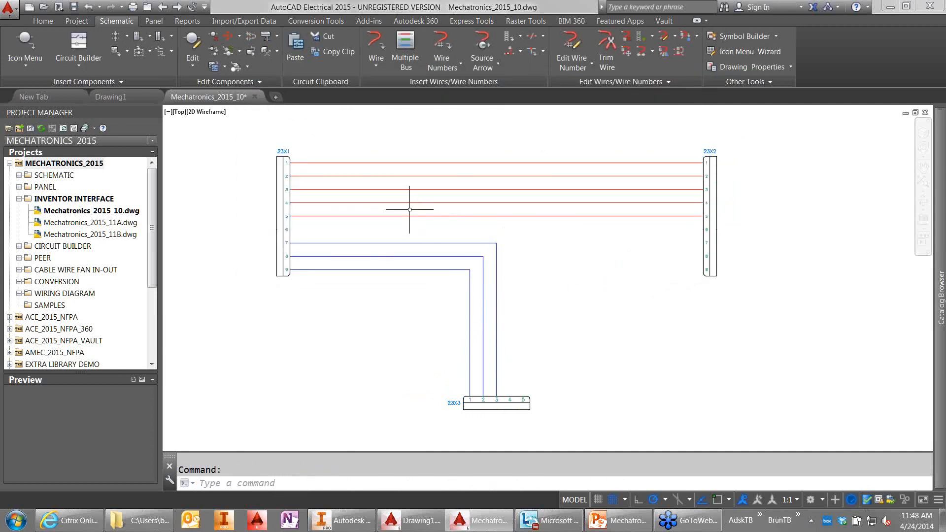
Step: Run a two-wire bus of wire type 14AWG-GRN from pins 4 and 5 of connector 23X3 to pins 8 and 9 of connector 23X2
key("Return")
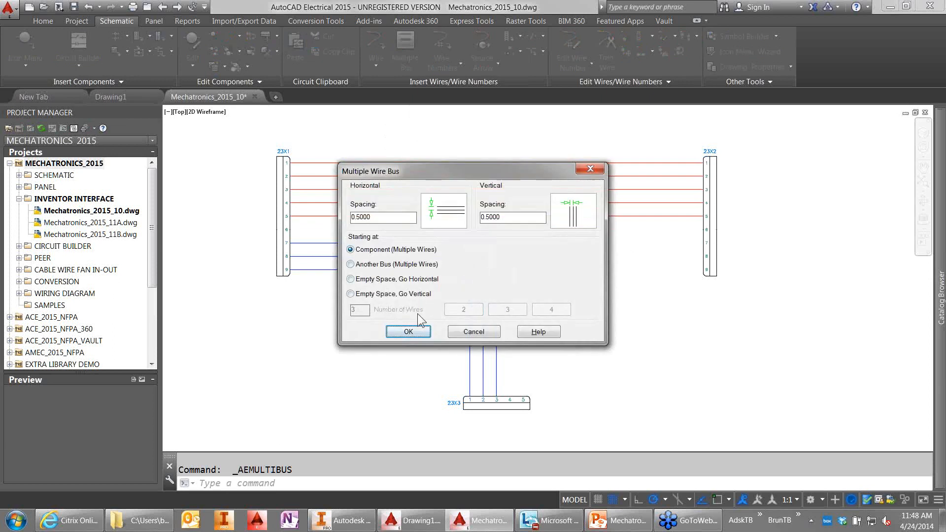
left_click(415, 331)
left_click(530, 380)
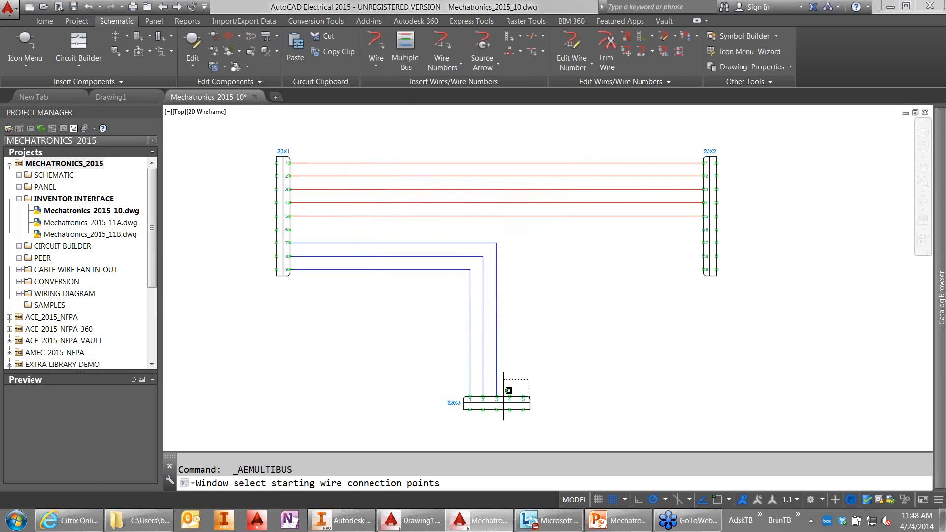
key("Return")
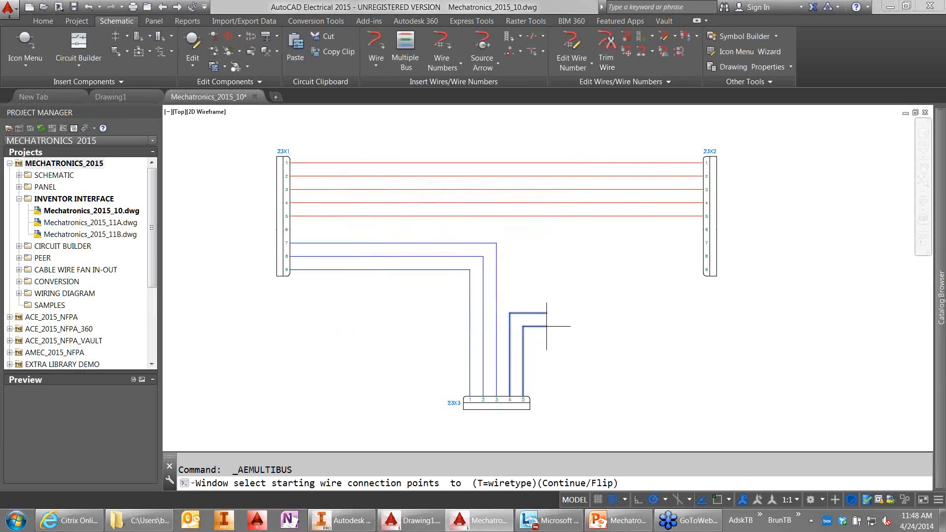
type("t")
key("Return")
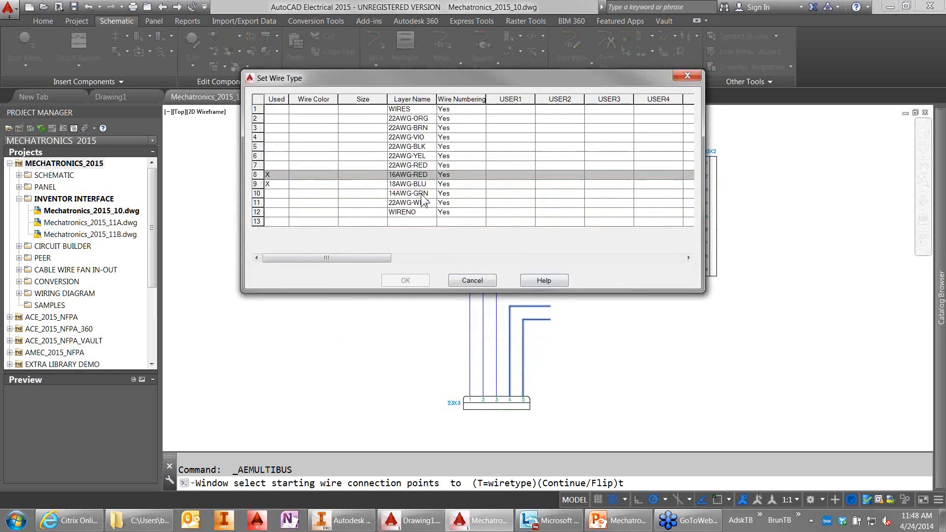
left_click(418, 281)
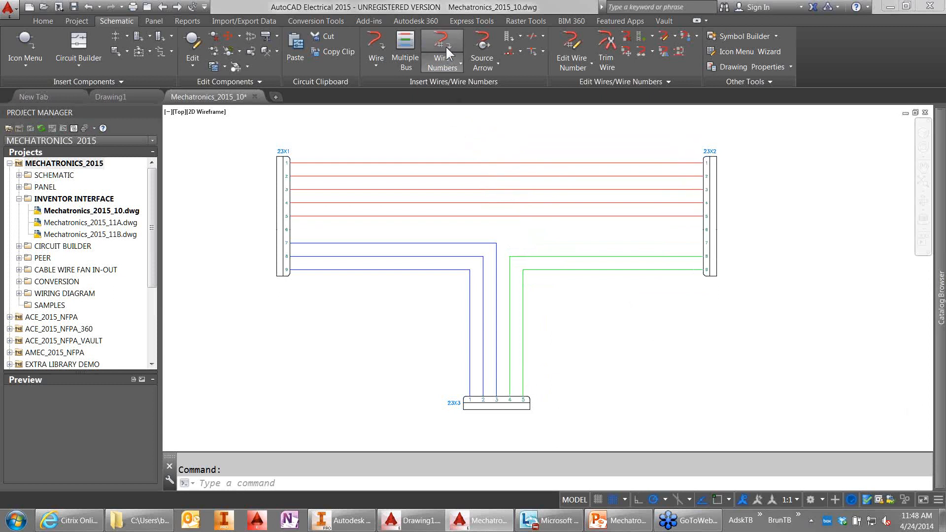
Step: Insert automatic wire numbers on all wires between the three connectors
left_click(442, 60)
left_click(633, 318)
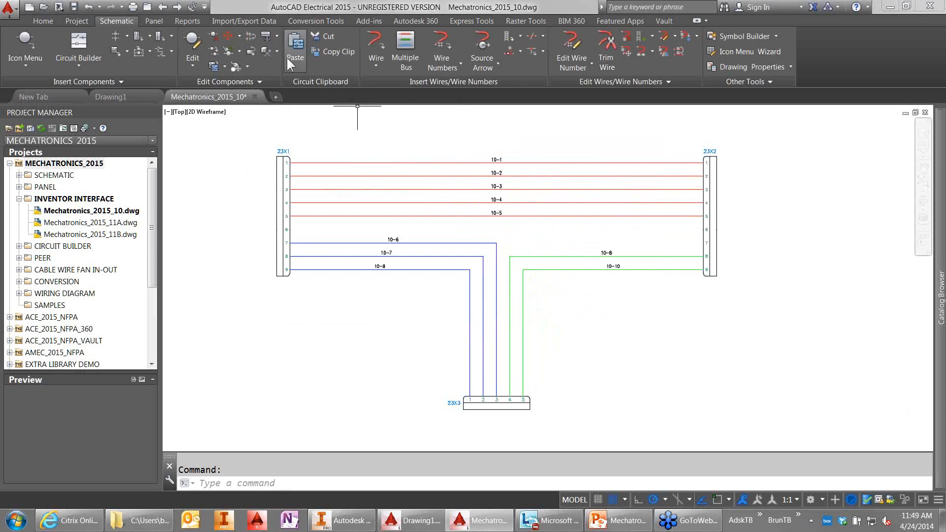
Step: Start the Autodesk Inventor Professional export of the wiring data and allow the drawing to always be quick-saved
left_click(244, 21)
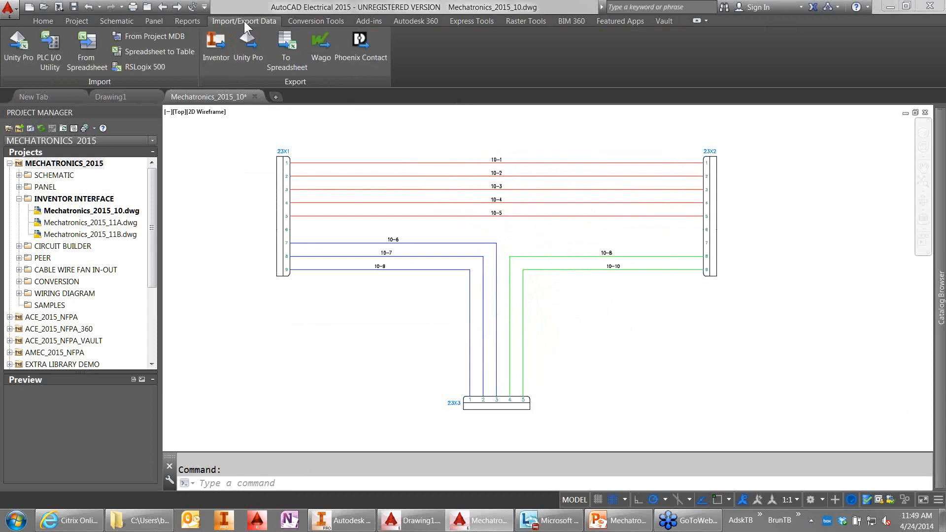
left_click(215, 47)
left_click(413, 297)
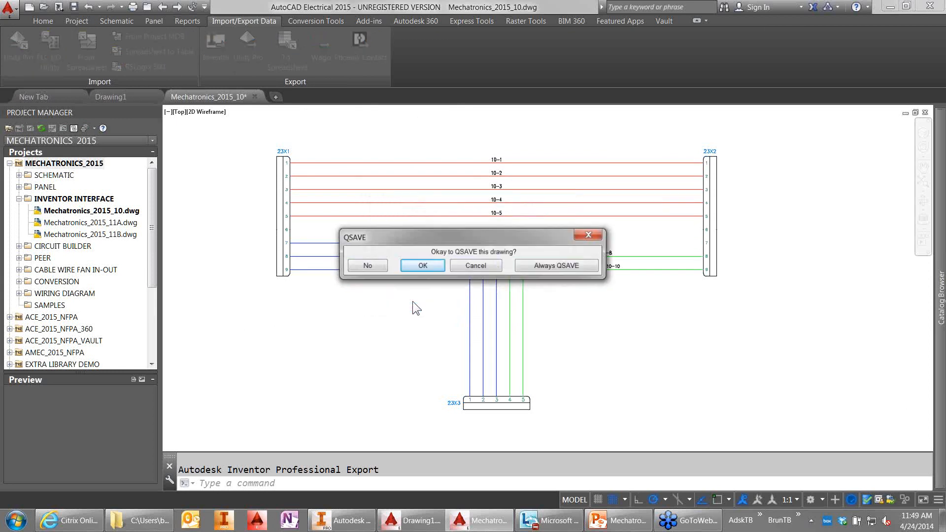
left_click(531, 266)
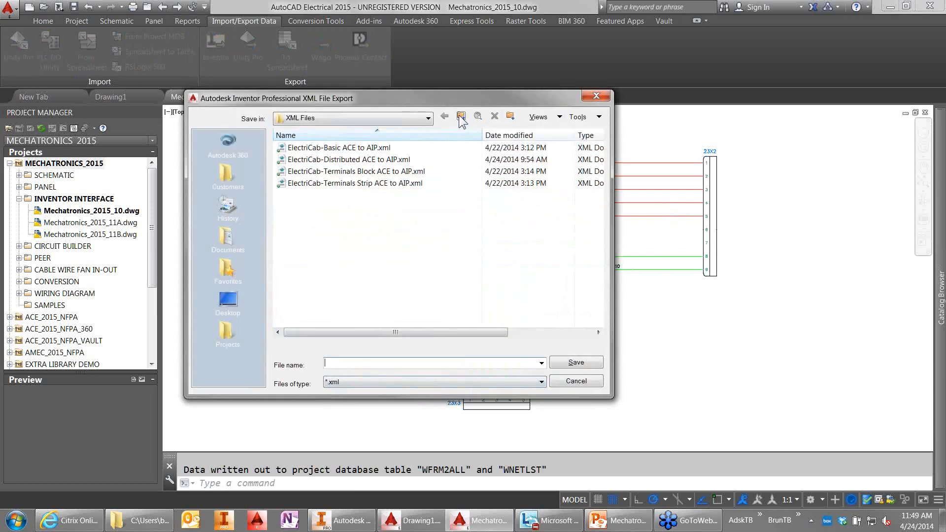
left_click(428, 118)
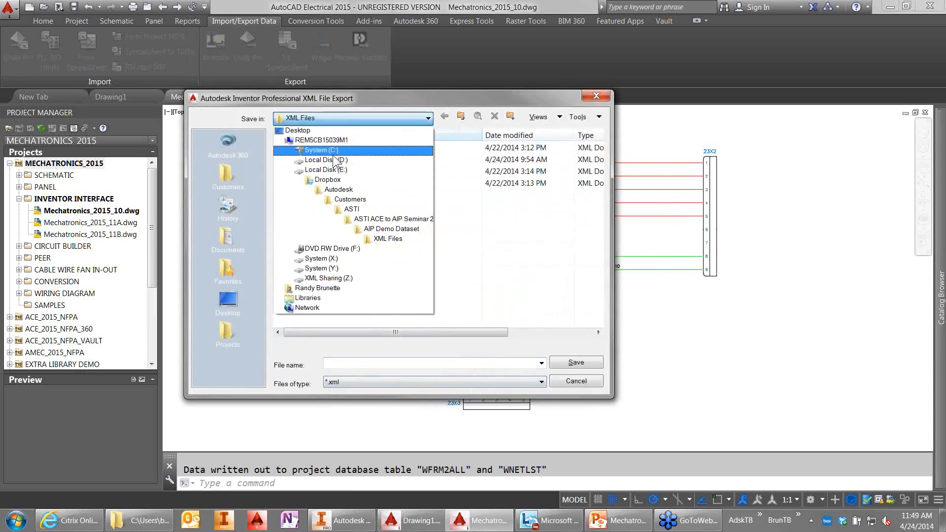
left_click(333, 150)
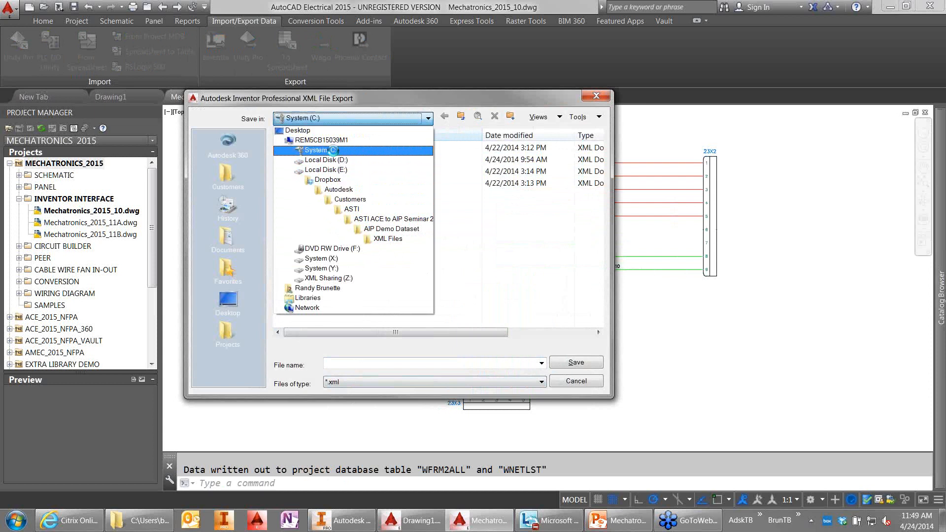
double_click(302, 298)
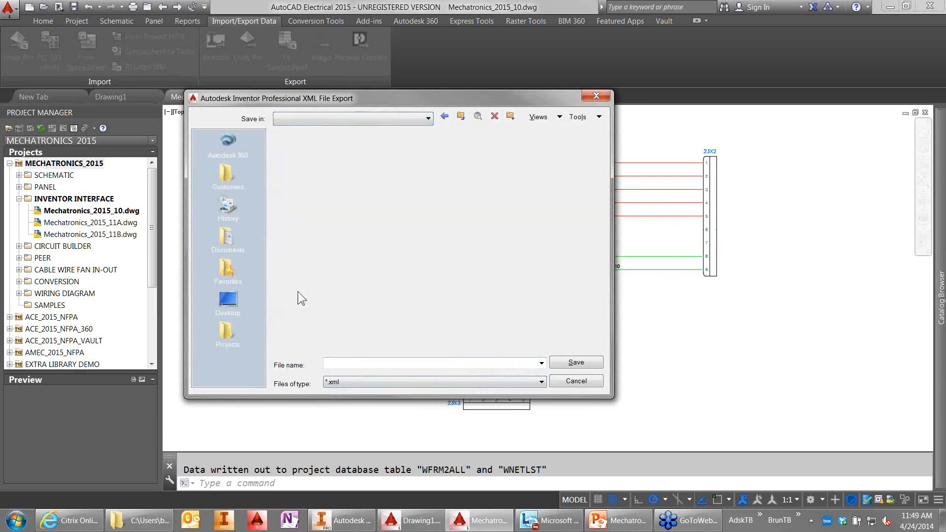
Step: Save the exported XML file in My Documents under the name ASTI ACE to AIP
left_click(227, 240)
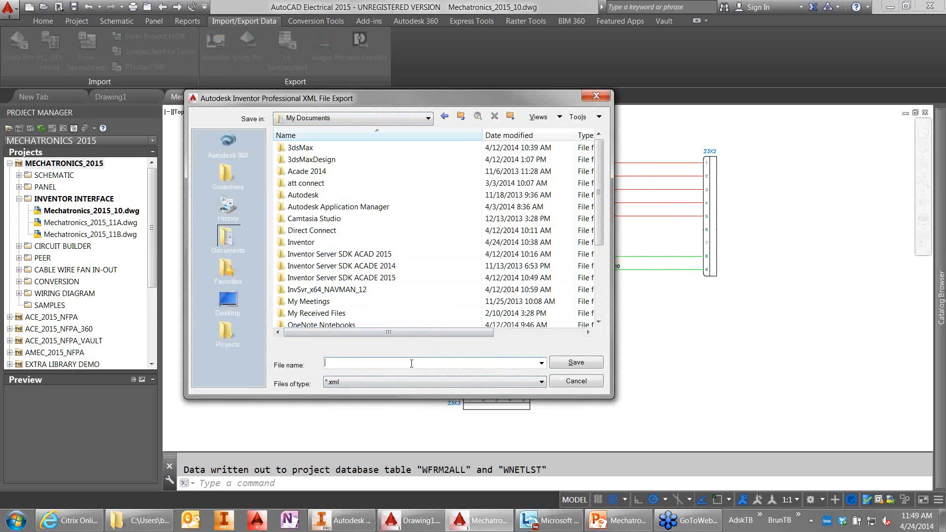
type("ASTI ACE to AIP")
key("Return")
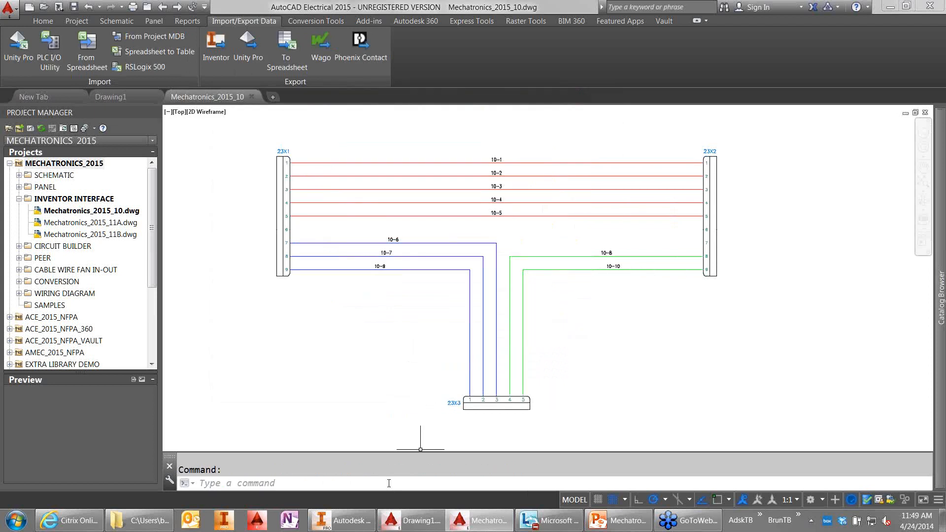
Step: Switch to Inventor and examine the three connectors in the Mechatronics assembly, finishing close on connector 23X2
left_click(356, 524)
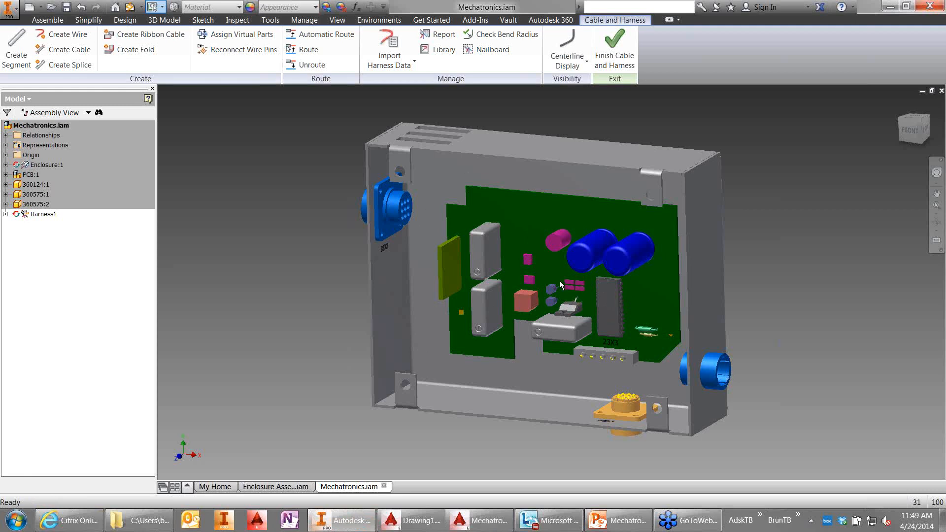
scroll(465, 270, "up", 3)
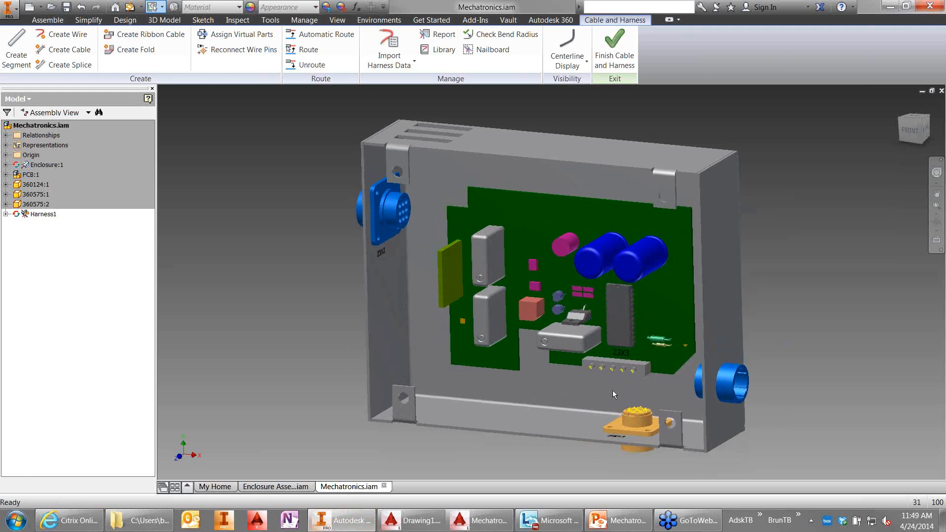
middle_click_drag(615, 392, 620, 392, "shift")
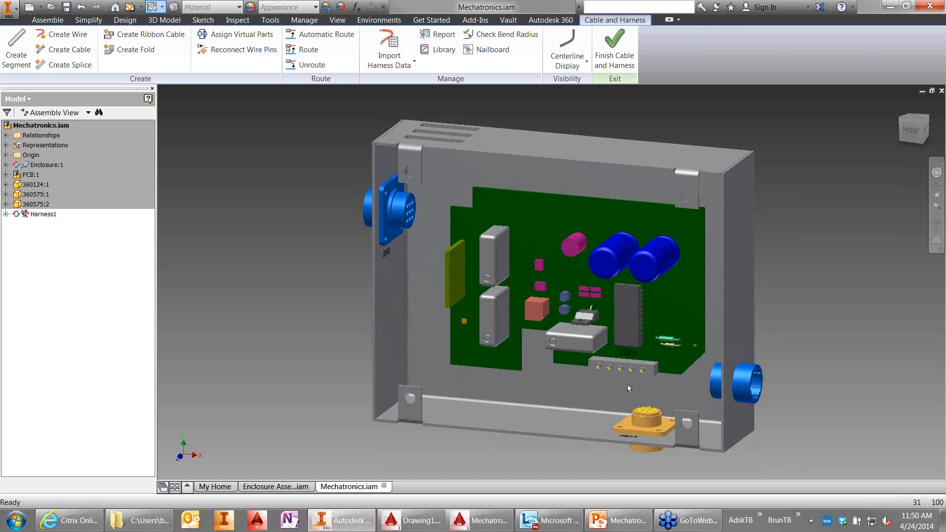
middle_click_drag(628, 384, 652, 440, "shift")
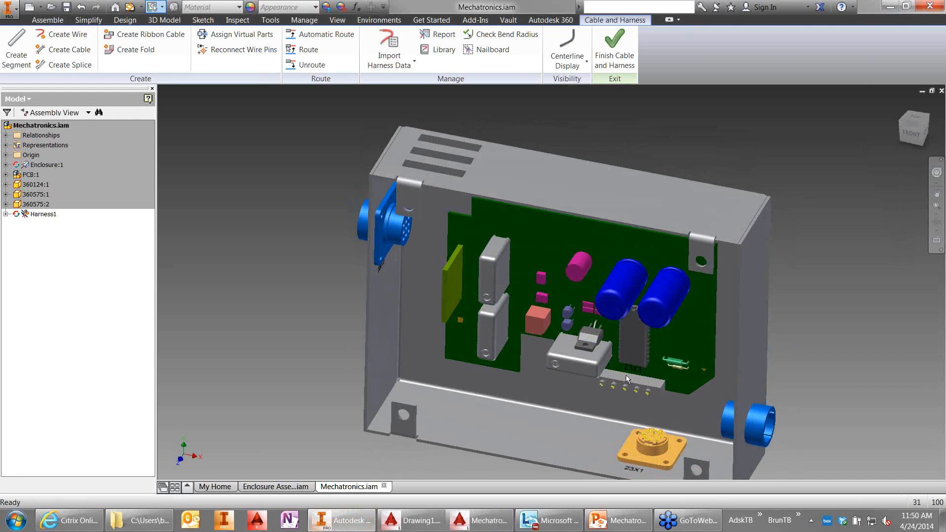
middle_click_drag(639, 376, 373, 252, "shift")
scroll(374, 248, "up", 4)
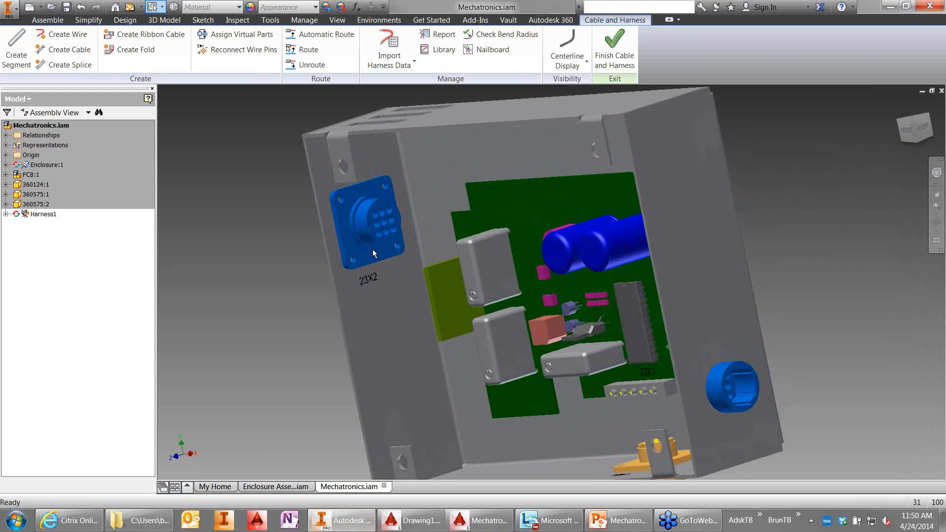
scroll(374, 250, "up", 3)
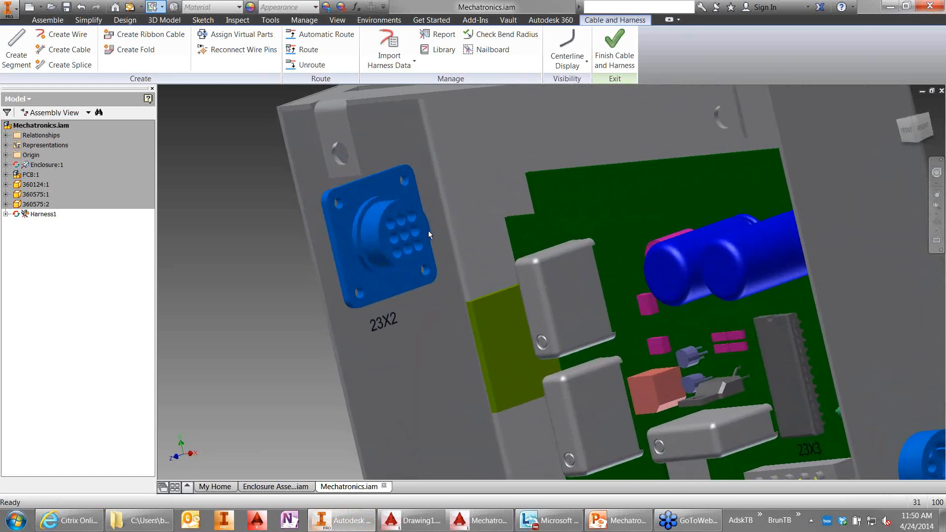
middle_click_drag(430, 223, 394, 232, "shift")
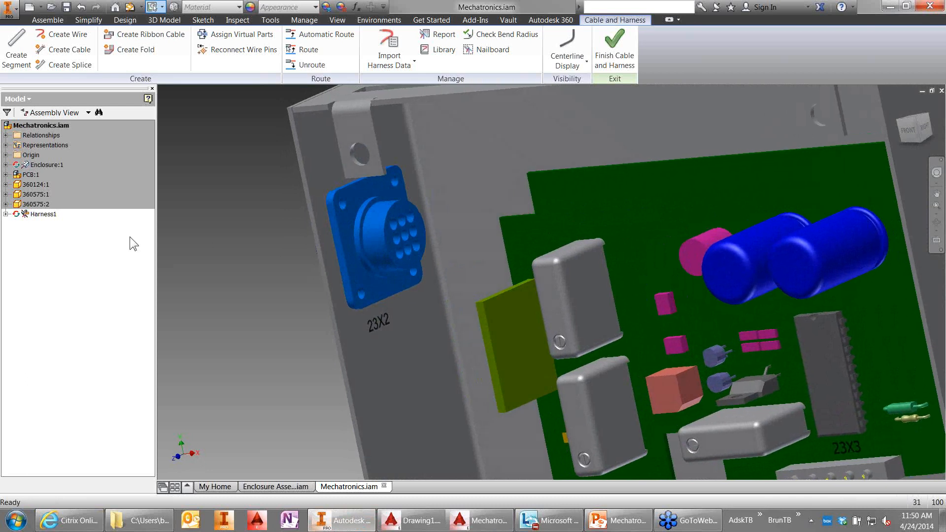
Step: Open connector 23X2 (360575:1) for in-place editing and place harness pins 1 to 3 down the hole column nearest the mounting flange
double_click(35, 196)
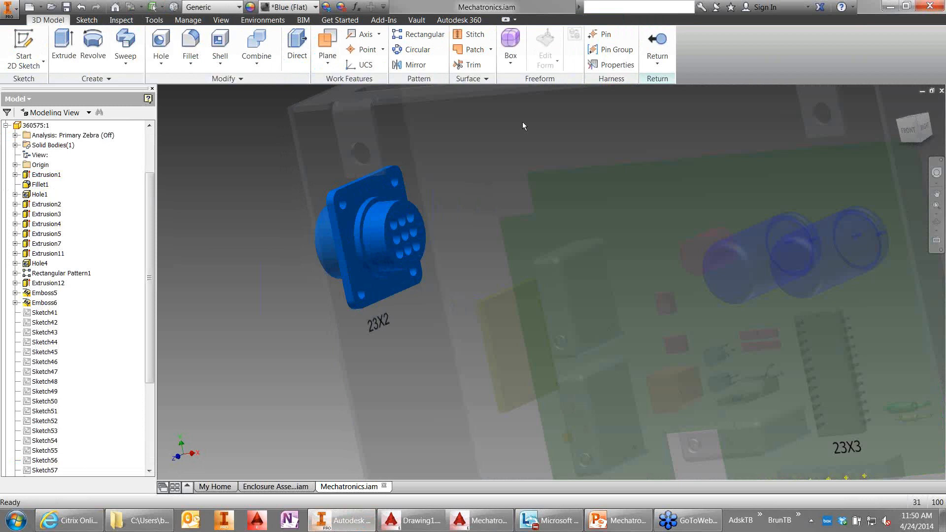
left_click(604, 34)
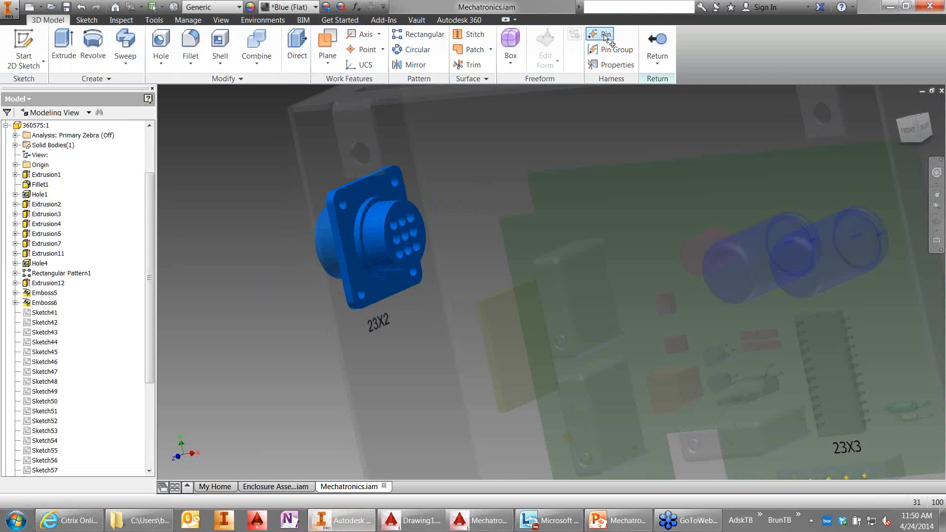
left_click(398, 227)
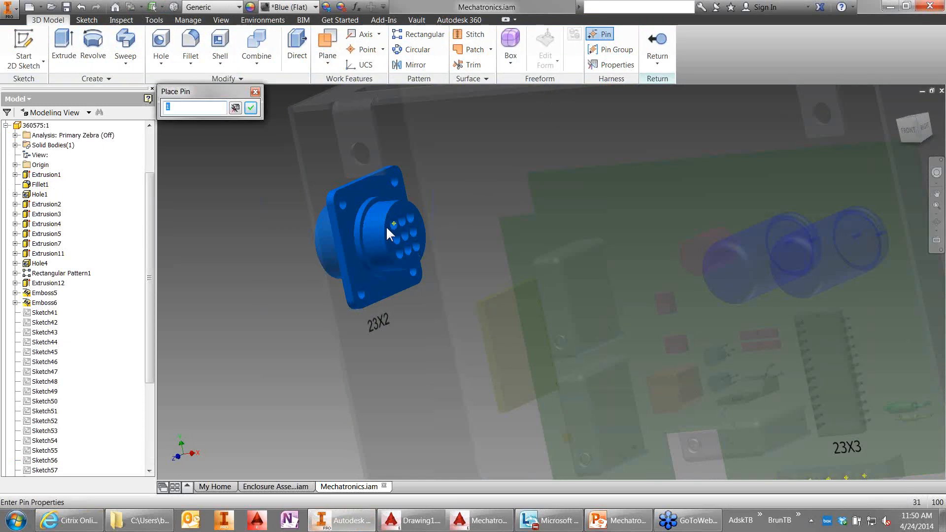
left_click_drag(200, 90, 233, 175)
left_click(288, 192)
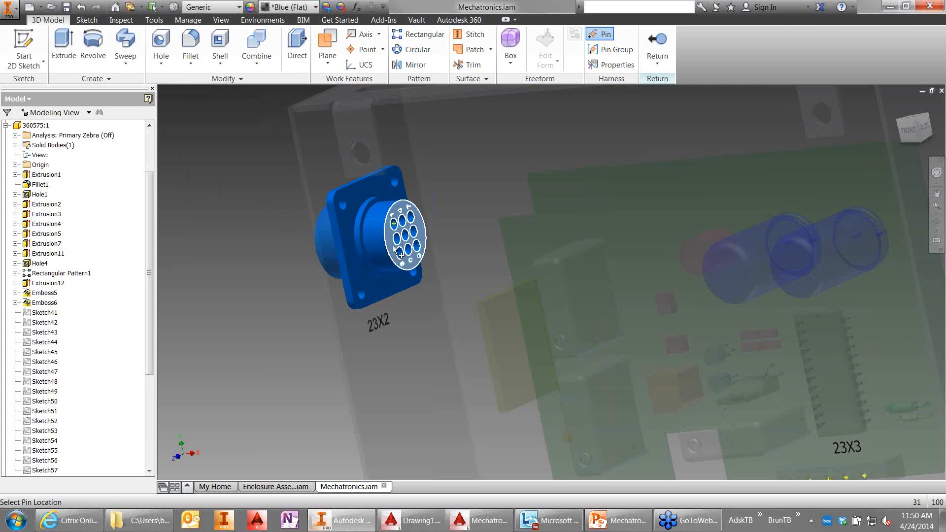
left_click(396, 240)
key("Return")
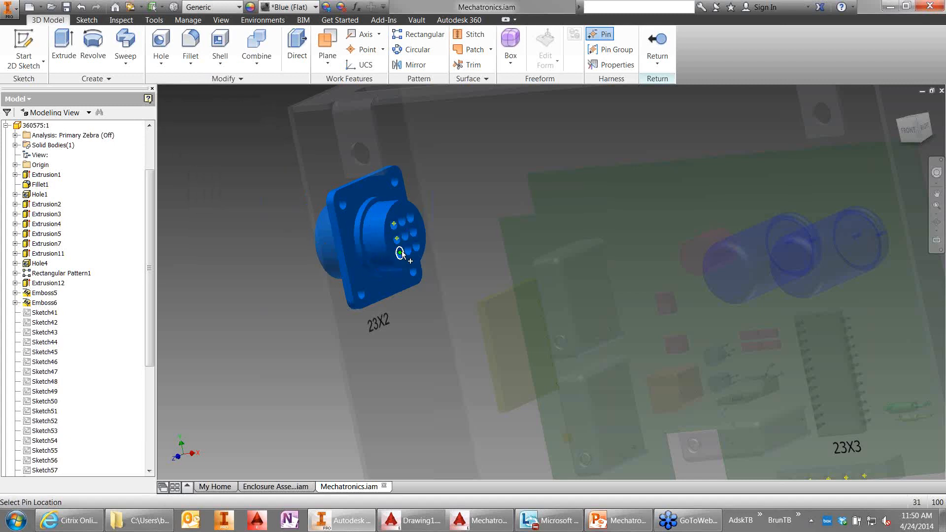
left_click(400, 252)
key("Return")
Step: Place harness pins 4, 5 and 6 down the middle column of holes on connector 23X2
left_click(404, 223)
key("Return")
left_click(405, 234)
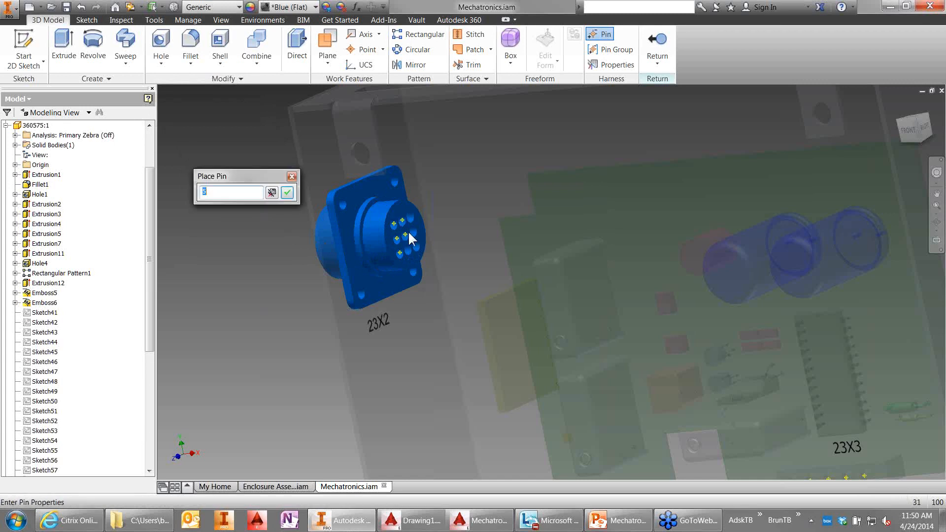
key("Return")
left_click(409, 249)
key("Return")
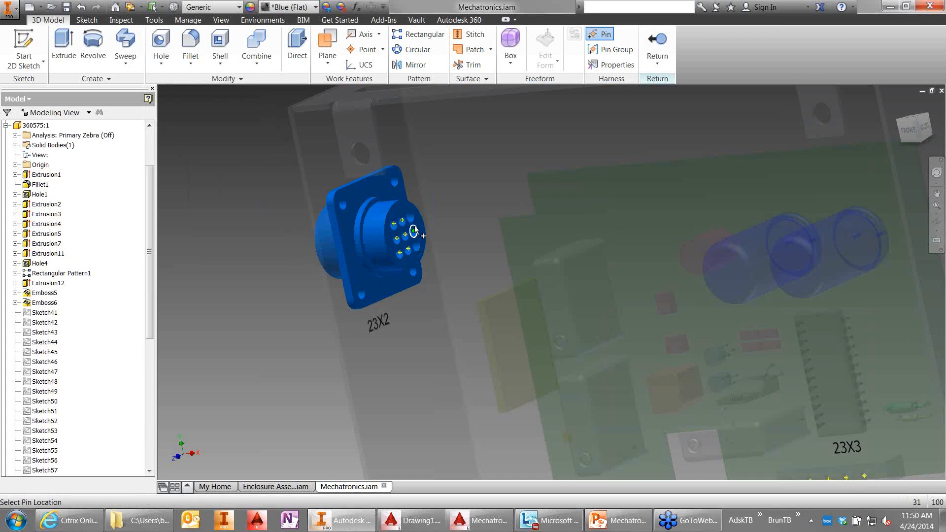
Step: Place harness pins 7, 8 and 9 down the last hole column of connector 23X2 and return to the harness assembly
left_click(412, 218)
key("Return")
left_click(414, 230)
left_click(417, 245)
key("Return")
right_click(262, 171)
left_click(290, 176)
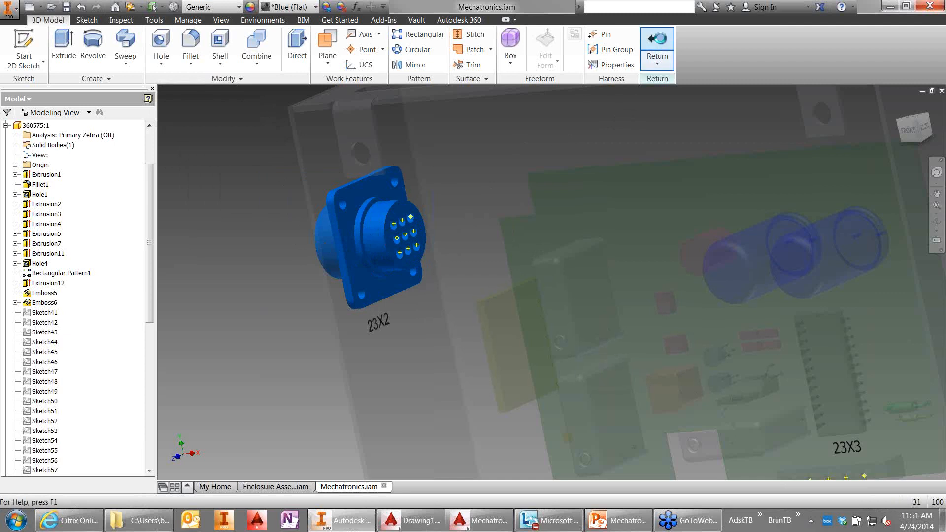
left_click(658, 47)
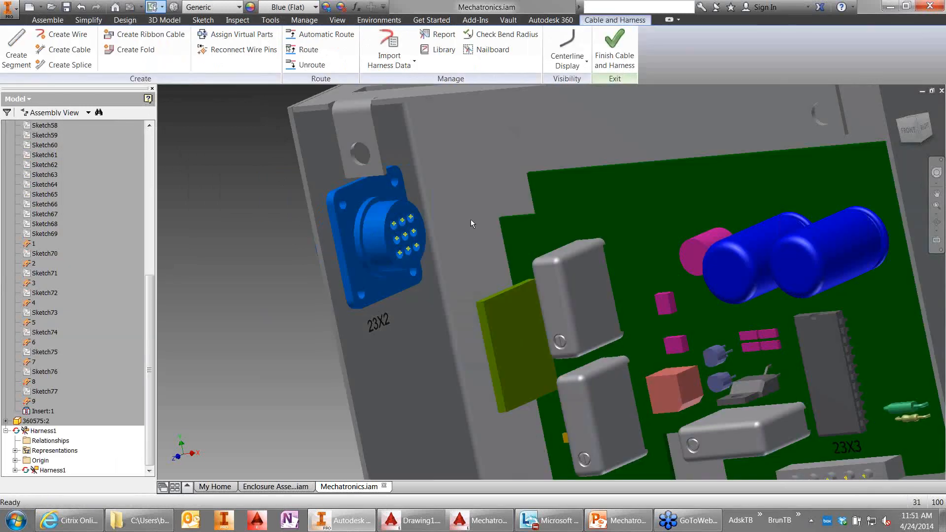
Step: Examine the new pins on connector 23X2 in the enclosure and the model tree, and collapse the connector's tree entry
scroll(446, 247, "down", 5)
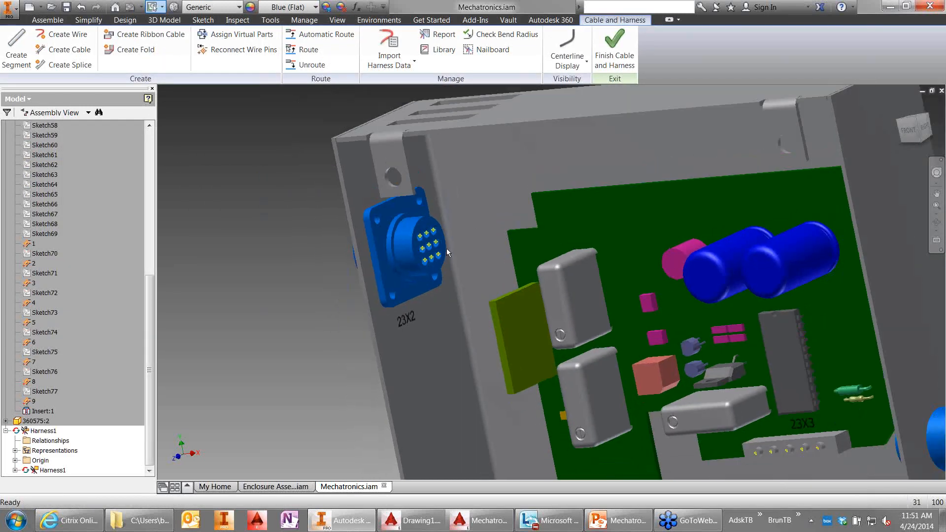
middle_click_drag(447, 264, 795, 413, "shift")
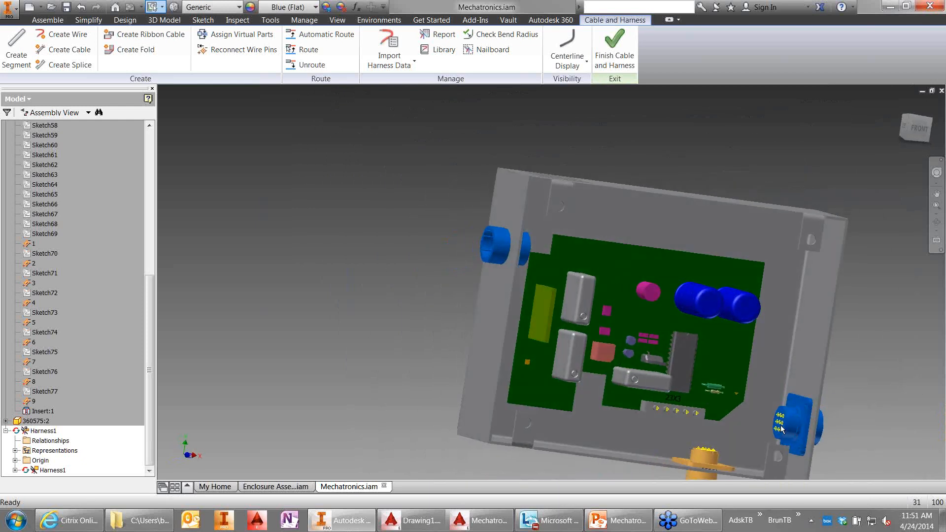
middle_click_drag(558, 418, 541, 421, "shift")
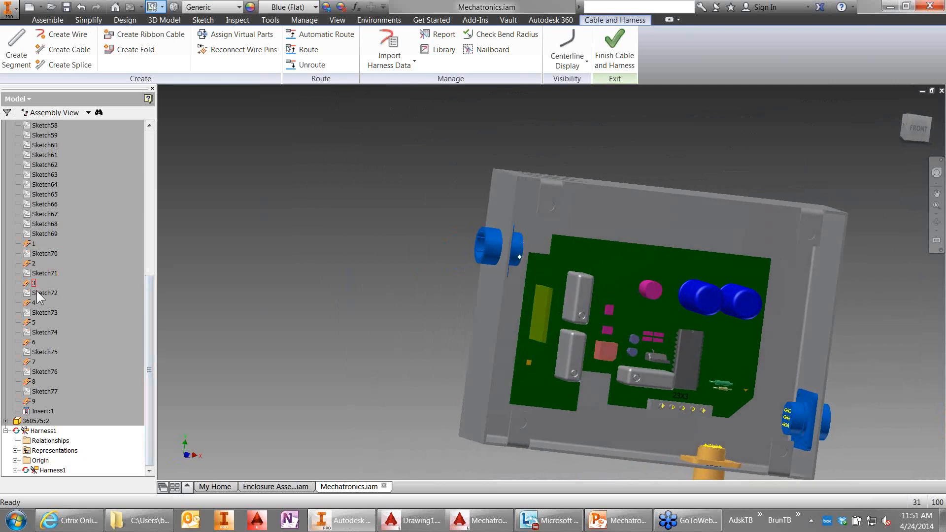
scroll(144, 289, "up", 9)
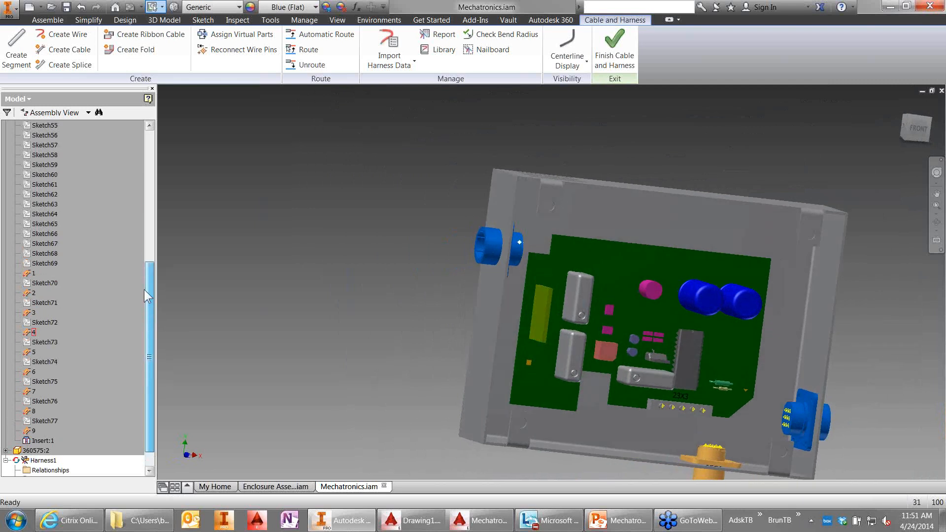
left_click(5, 194)
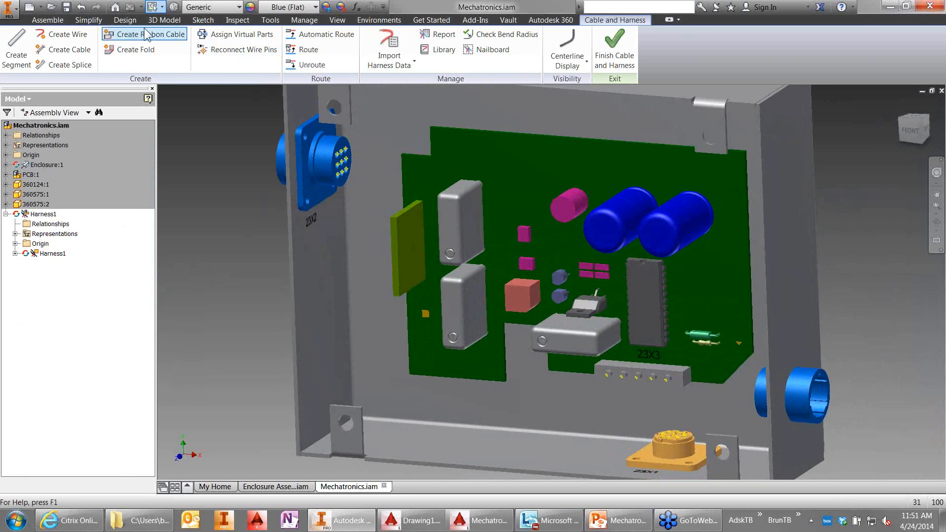
left_click(367, 20)
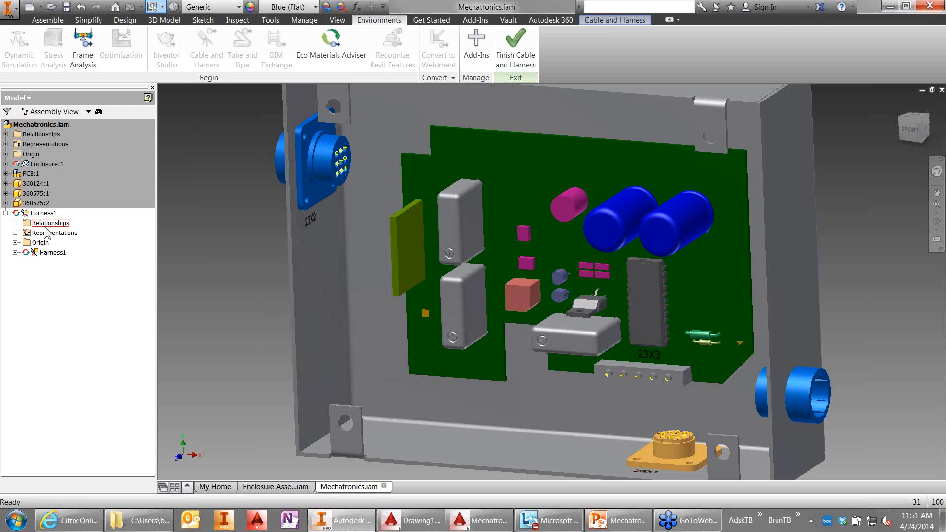
left_click(43, 21)
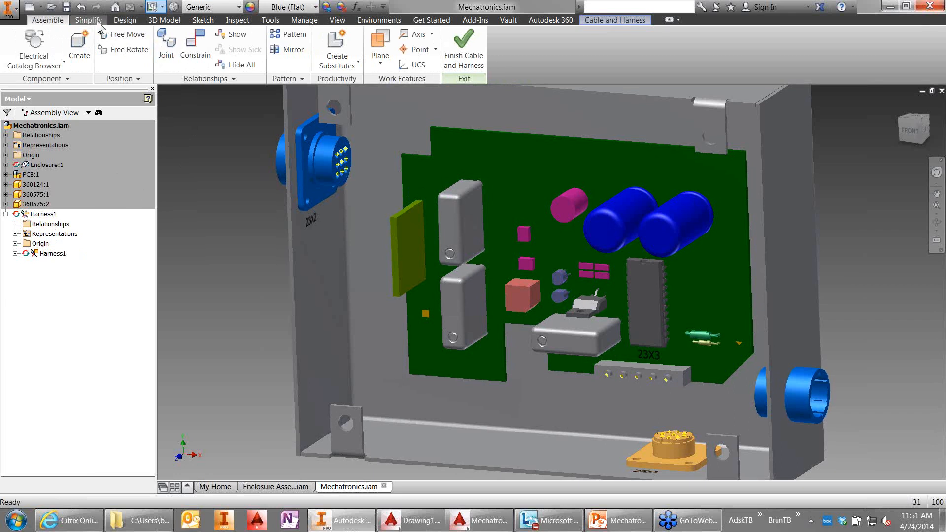
left_click(43, 213)
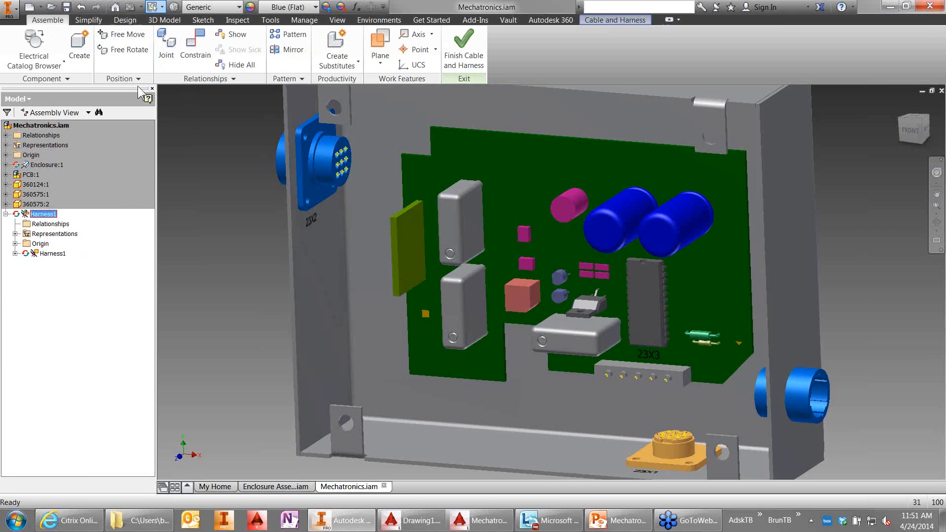
left_click(157, 21)
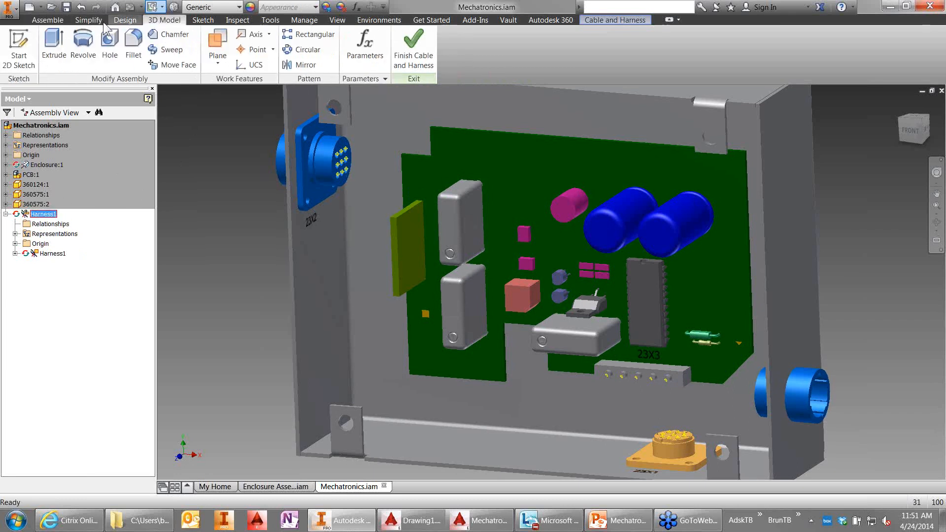
left_click(87, 19)
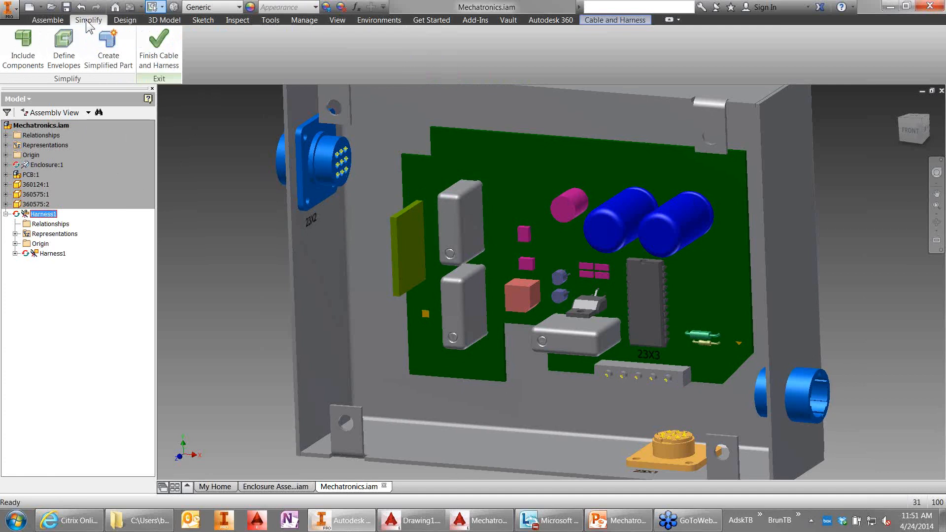
left_click(124, 21)
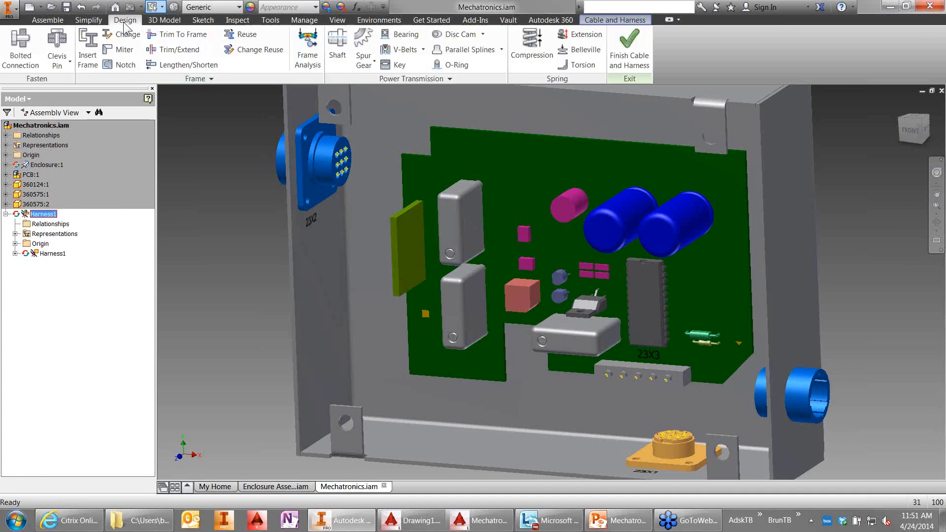
Step: Activate the top-level assembly, reopen Harness1 for editing, and choose ASTI ACE to AIP.xml from My Documents as the harness data to import
double_click(34, 124)
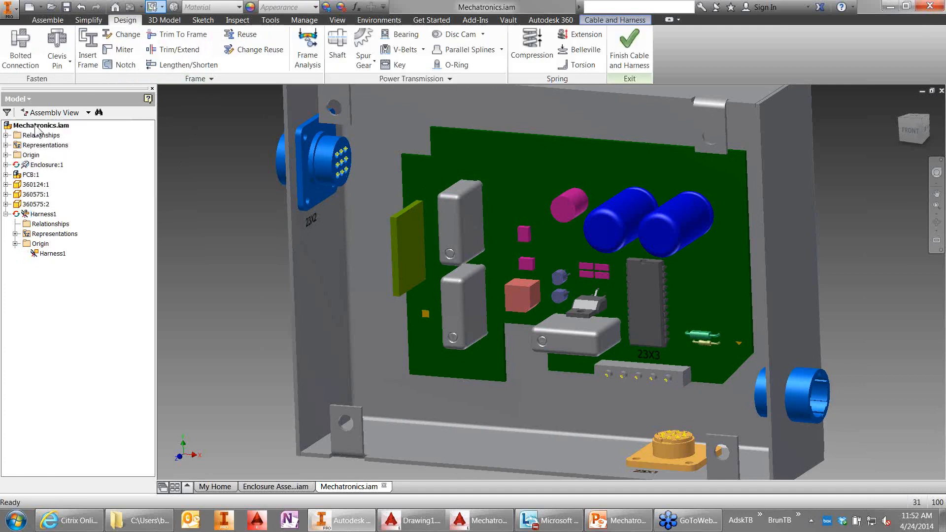
double_click(35, 214)
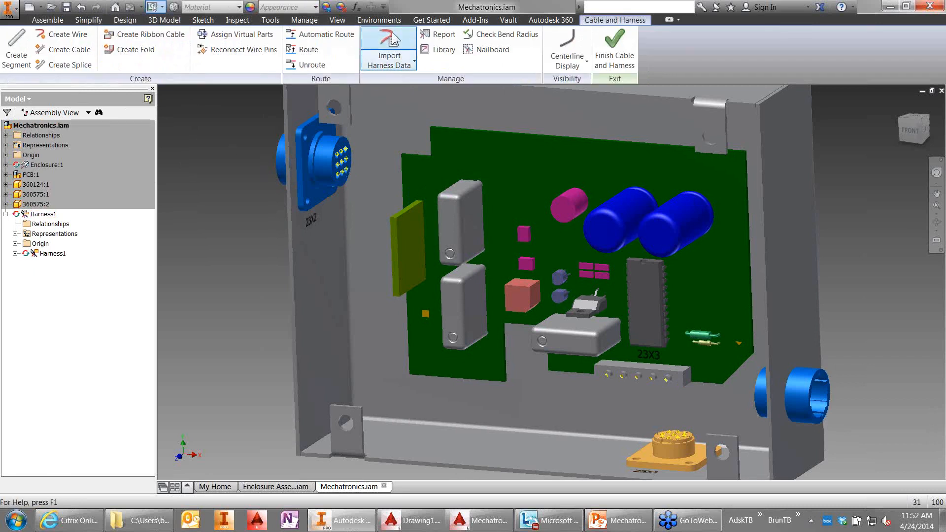
left_click(384, 36)
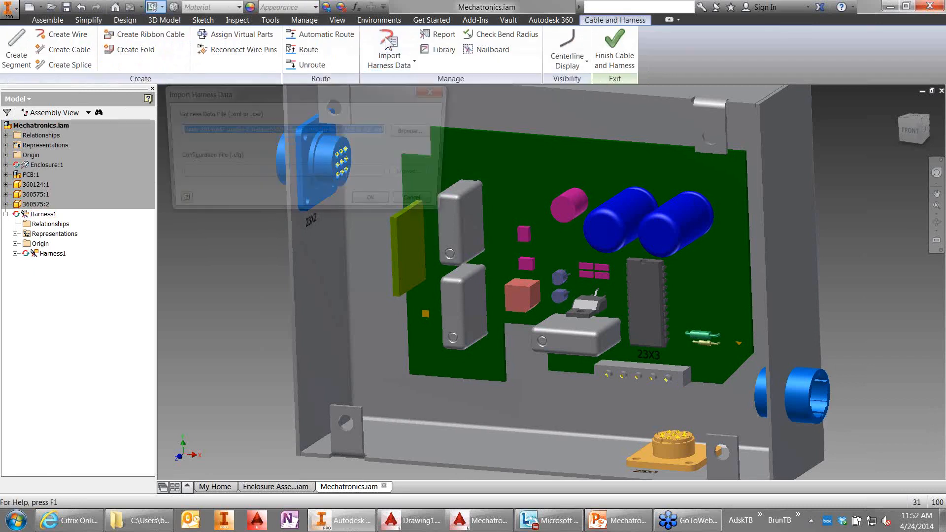
left_click(414, 131)
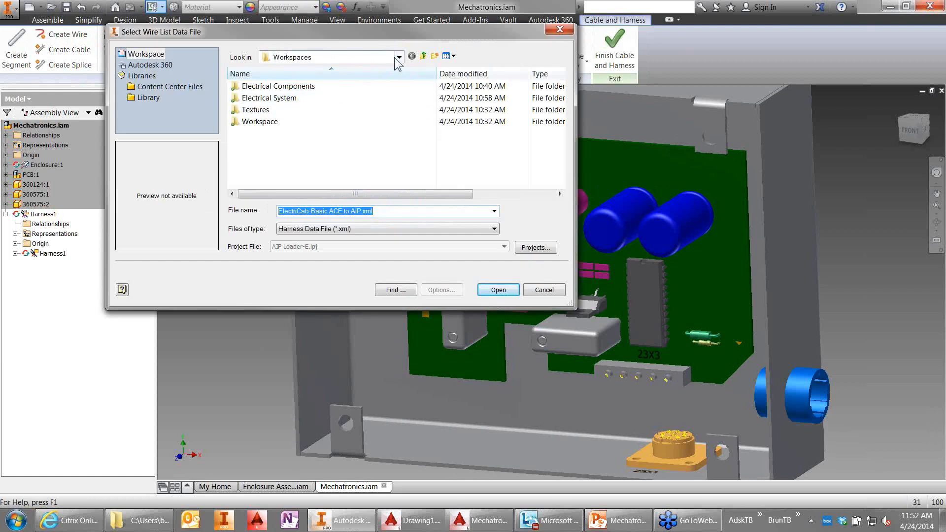
left_click(399, 57)
left_click(296, 110)
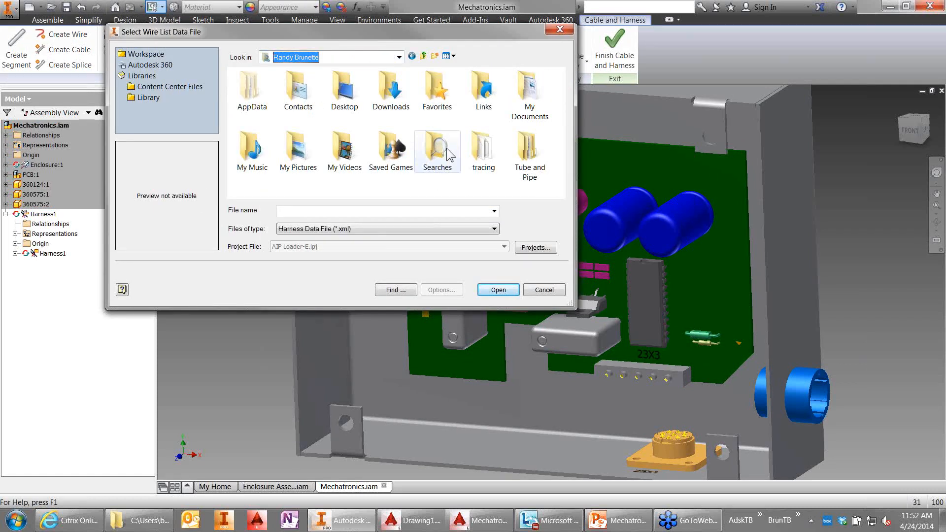
double_click(530, 98)
left_click_drag(560, 96, 555, 164)
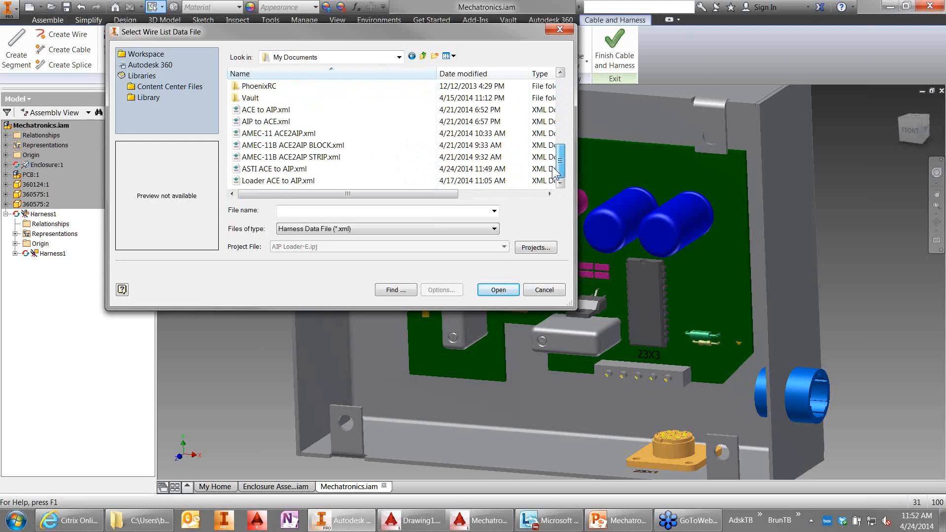
left_click(261, 172)
left_click(262, 170)
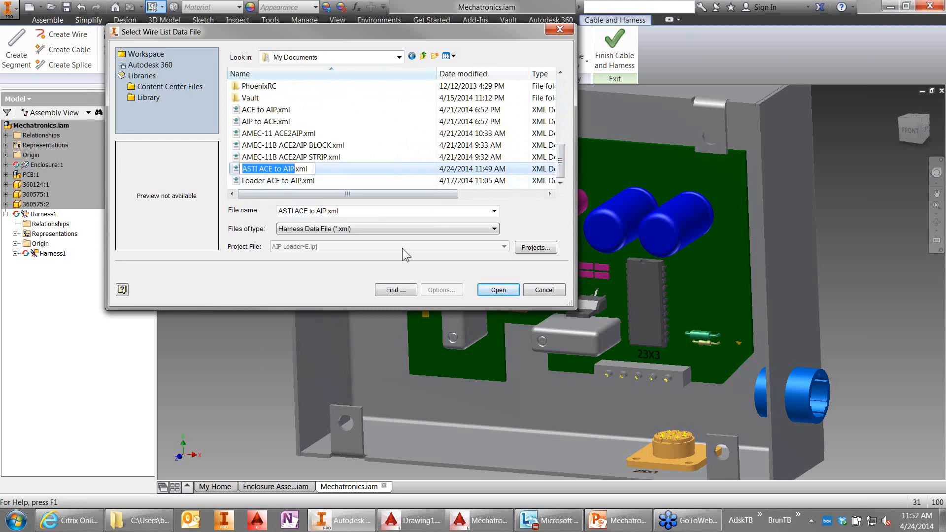
left_click(496, 290)
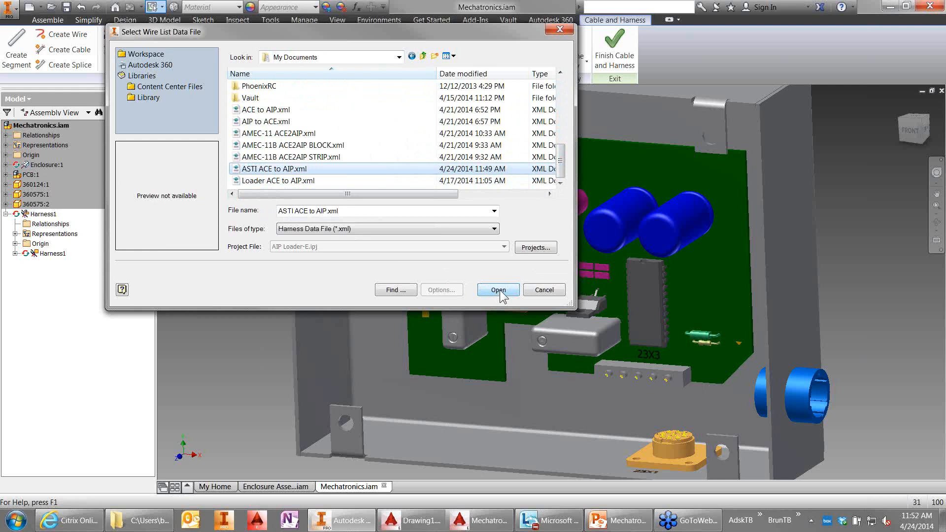
Step: Load ASTI ACE to AIP.xml as the harness data and expand its electrical parts and wires, keeping connector 23X2 visible
left_click(500, 291)
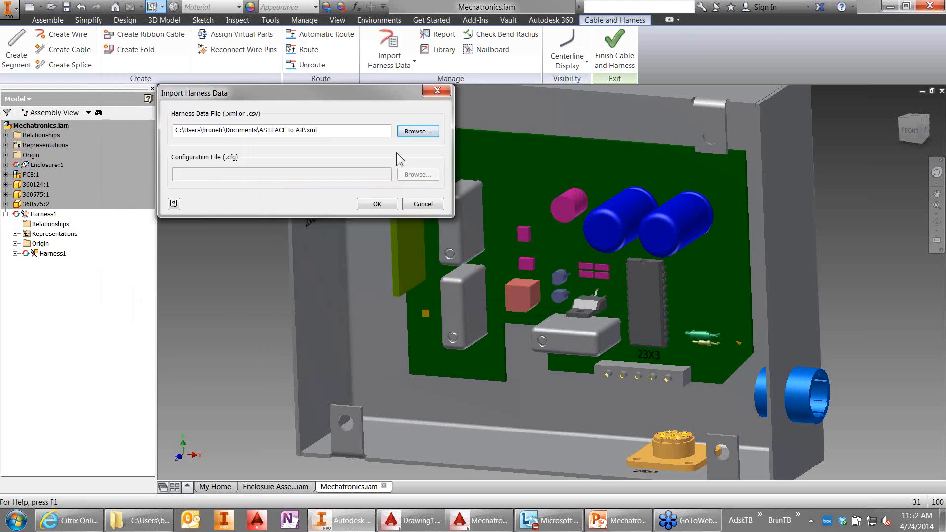
left_click(378, 205)
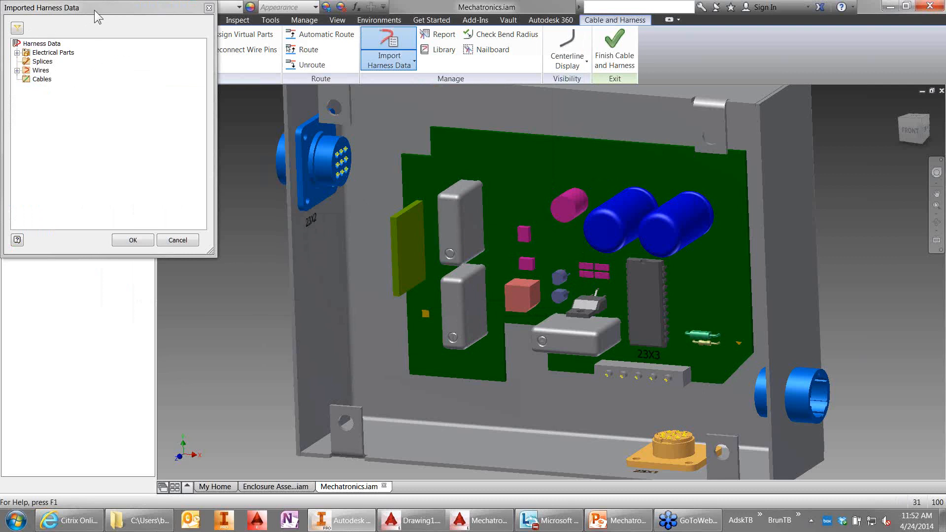
left_click_drag(94, 10, 319, 167)
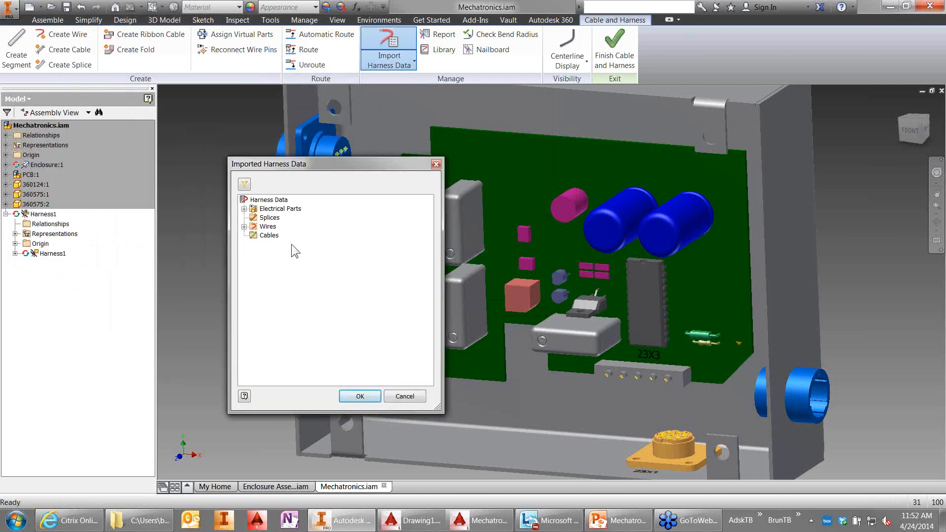
left_click(244, 209)
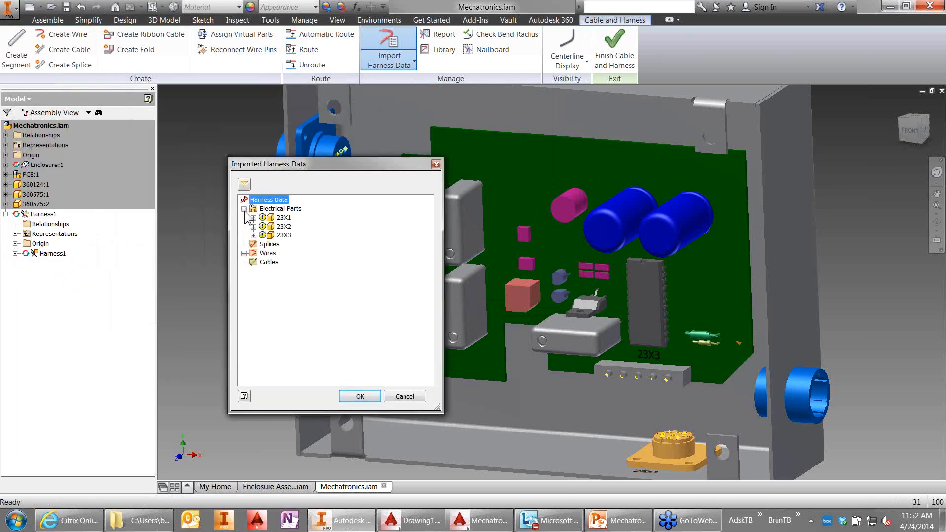
left_click(244, 253)
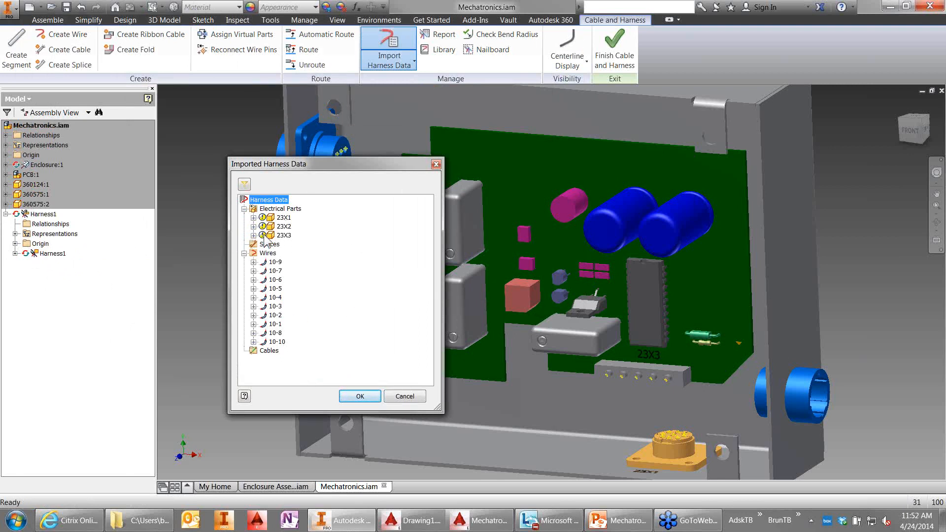
left_click_drag(318, 166, 162, 186)
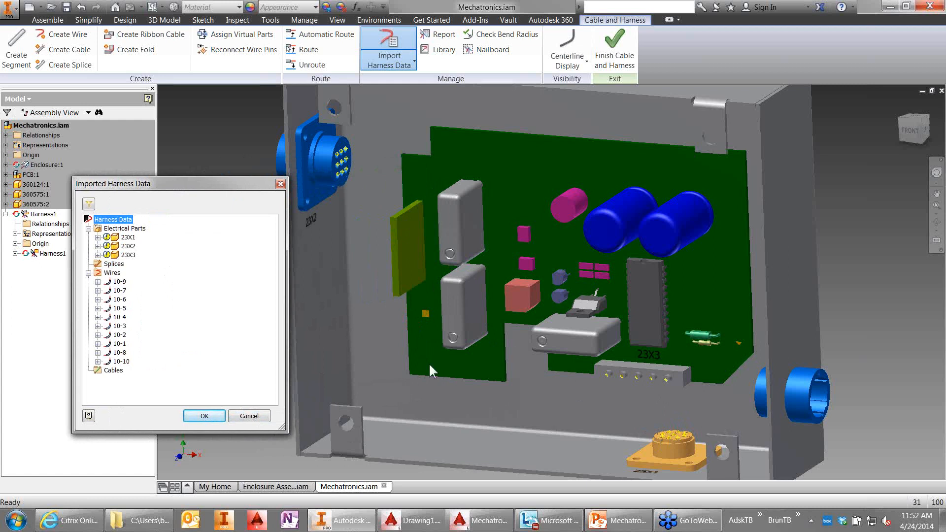
Step: Read the issue description for imported electrical part 23X1
right_click(129, 238)
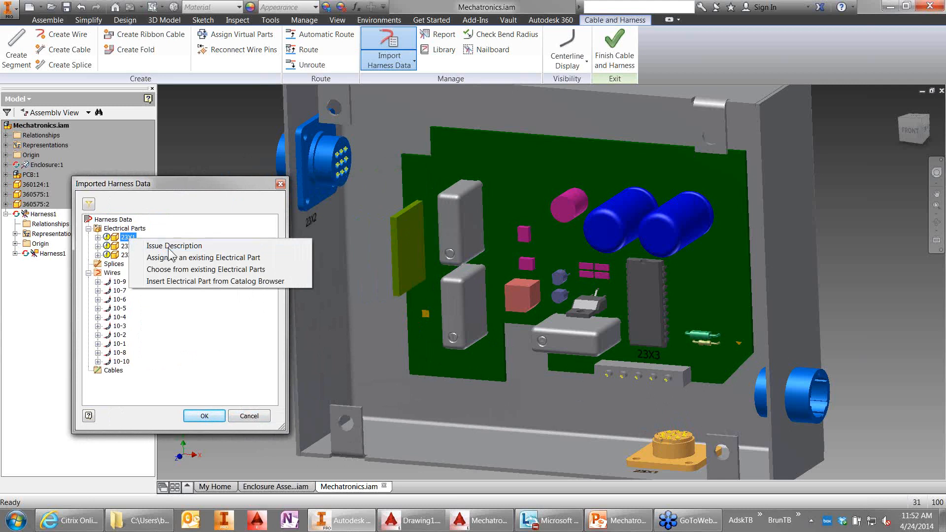
left_click(168, 248)
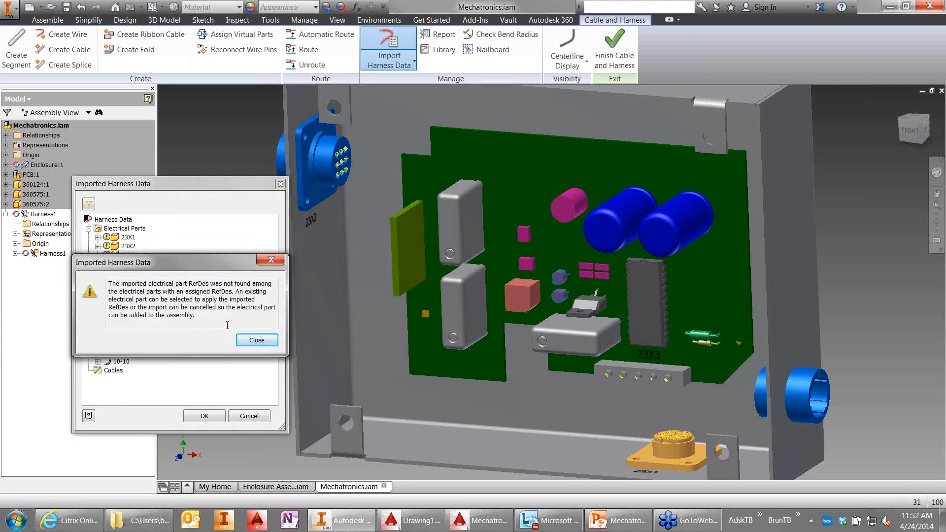
left_click(257, 340)
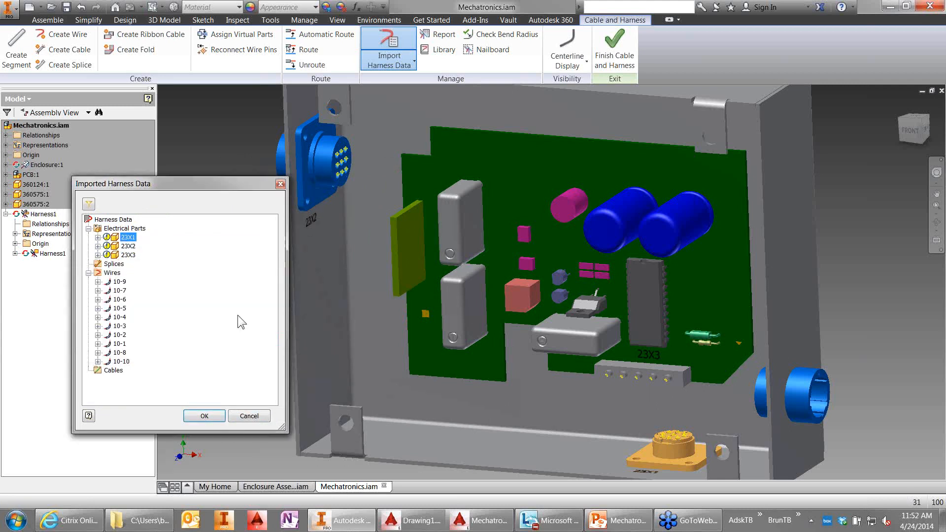
Step: Assign imported part 23X1 to the existing orange connector on the enclosure floor
right_click(130, 239)
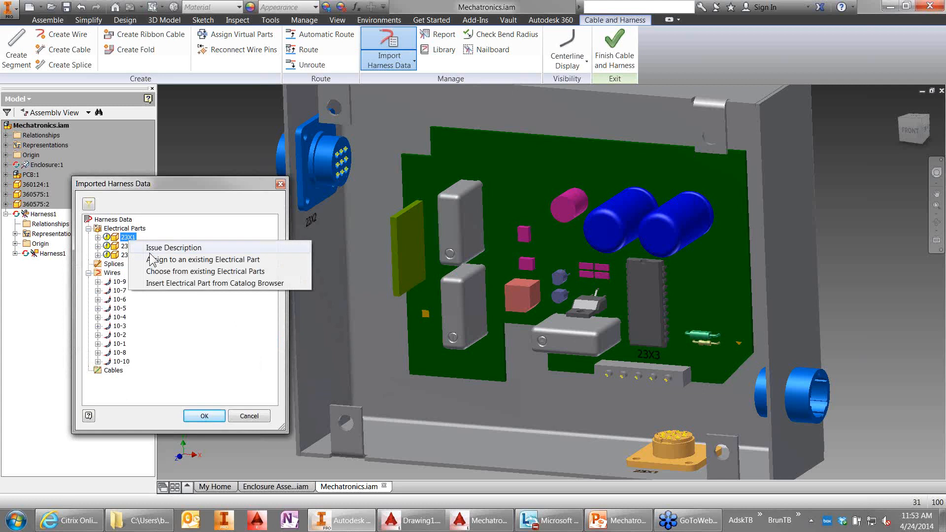
left_click(165, 262)
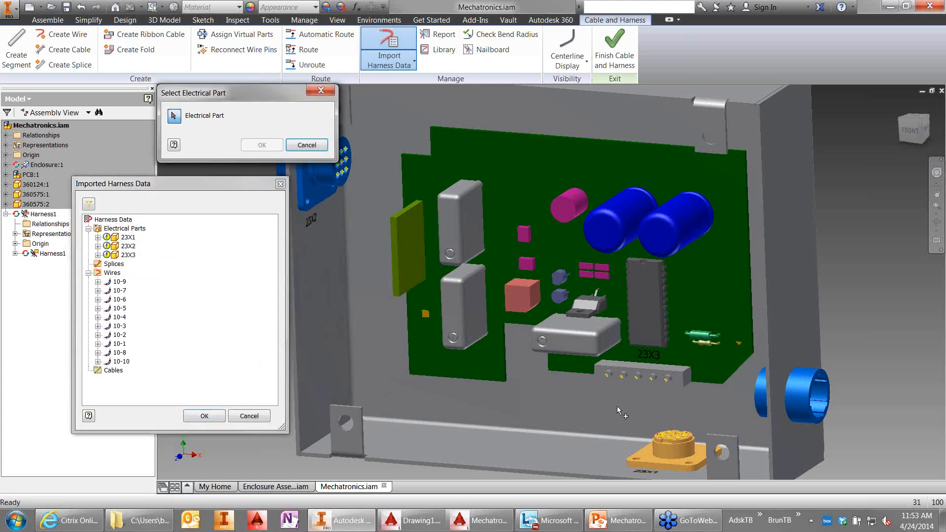
left_click(665, 443)
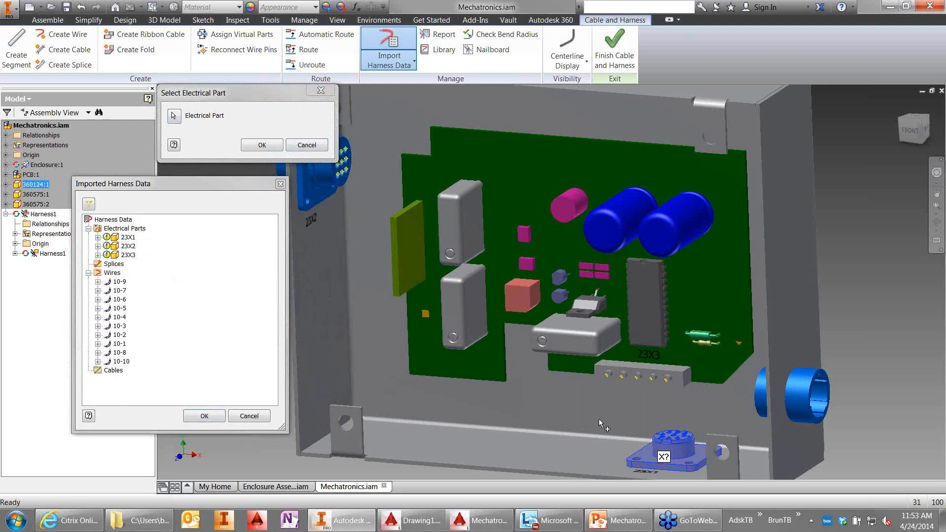
left_click(259, 145)
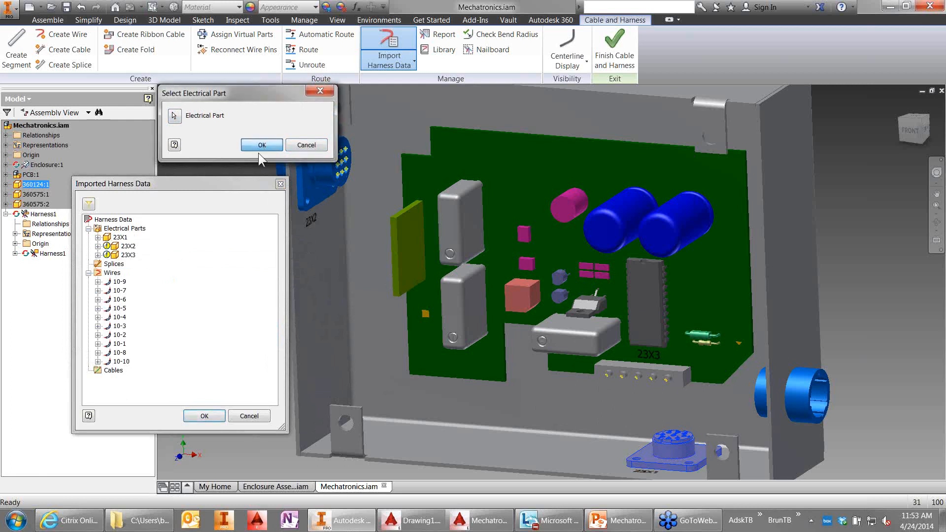
Step: Assign imported part 23X2 to the existing blue connector on the enclosure's side wall
right_click(128, 246)
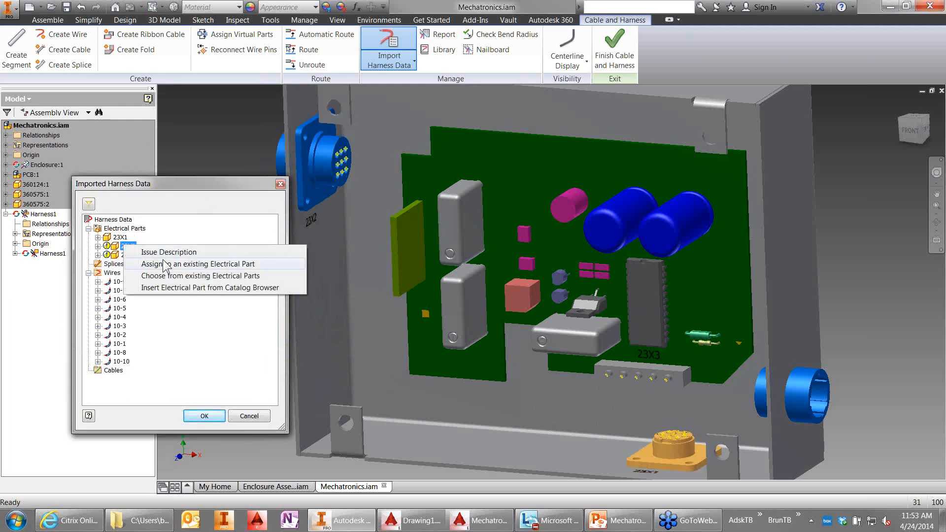
left_click(164, 264)
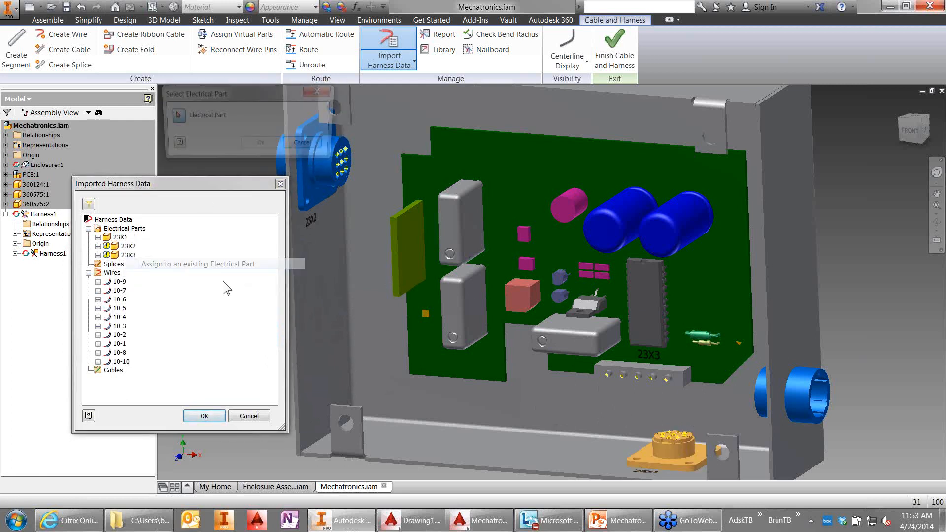
left_click(326, 182)
left_click(262, 144)
Step: Assign imported part 23X3 to the existing five-pin connector on the circuit board
right_click(132, 257)
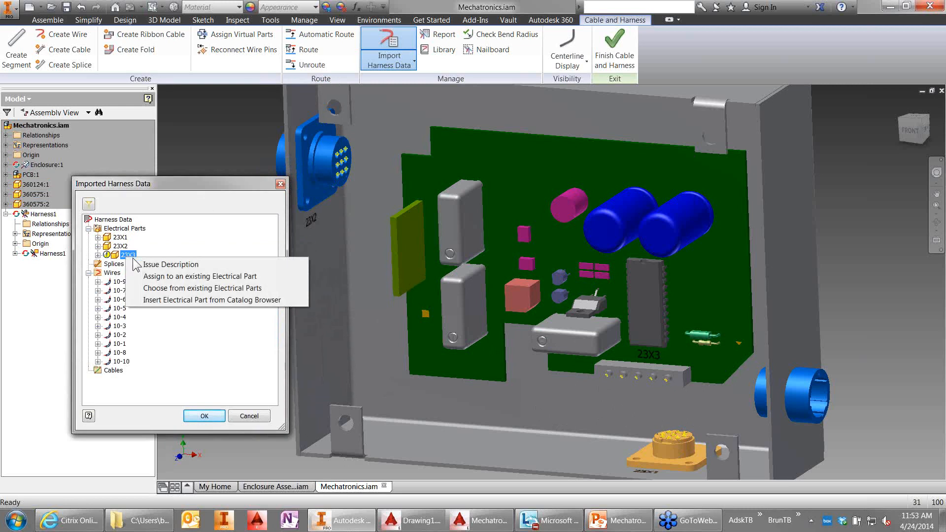
left_click(172, 277)
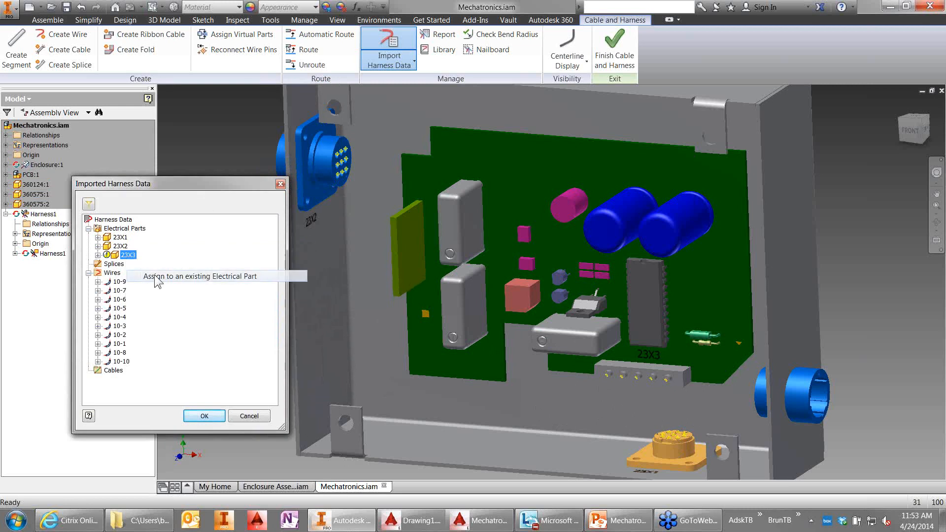
left_click(619, 375)
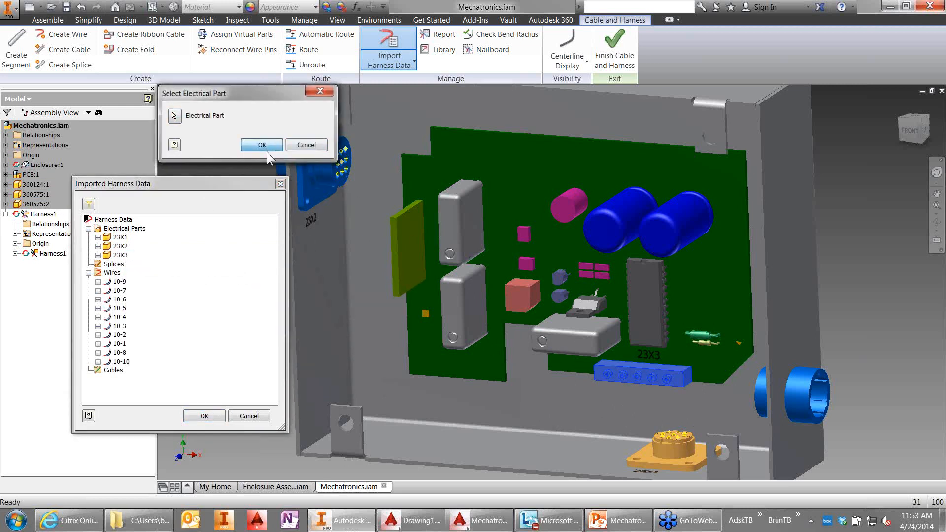
left_click(262, 145)
Step: Review the imported pins of 23X1 and 23X2 and the details of wire 10-9, and complete the harness data import
left_click(97, 237)
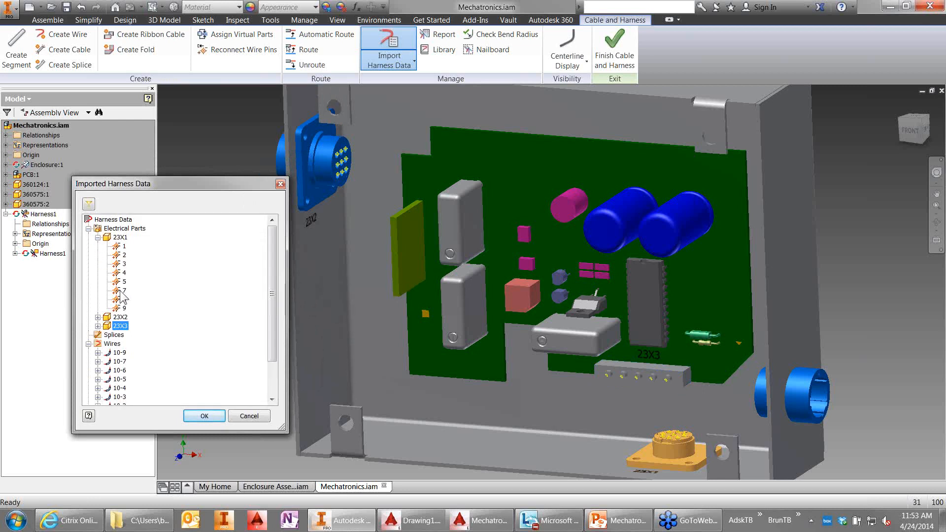
left_click(97, 317)
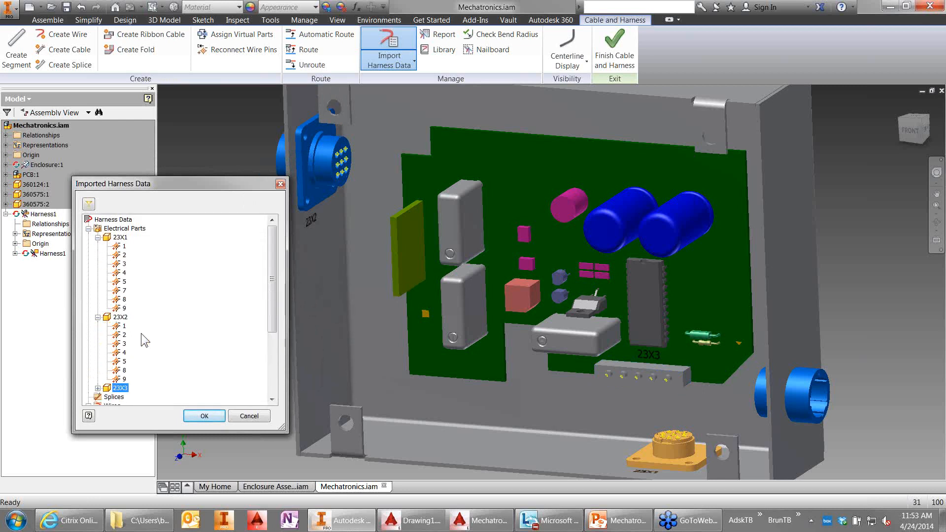
left_click_drag(268, 308, 259, 389)
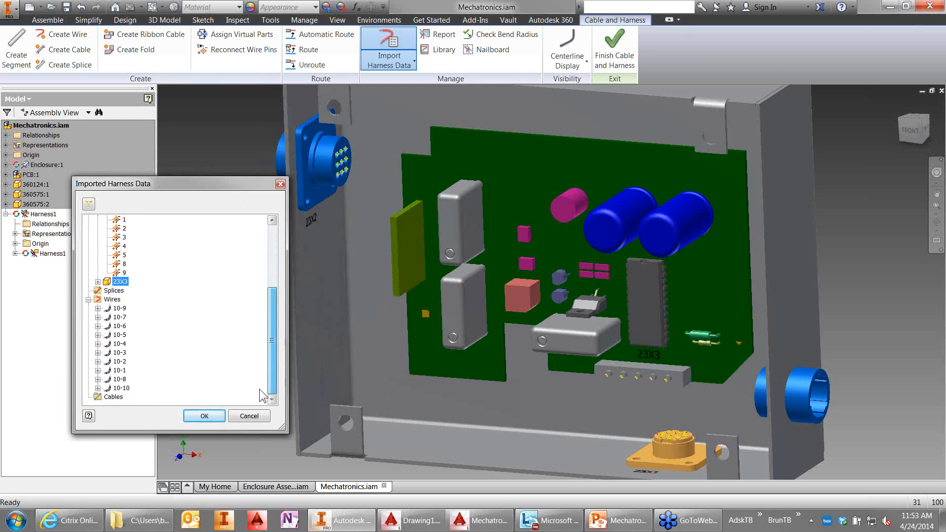
left_click(97, 308)
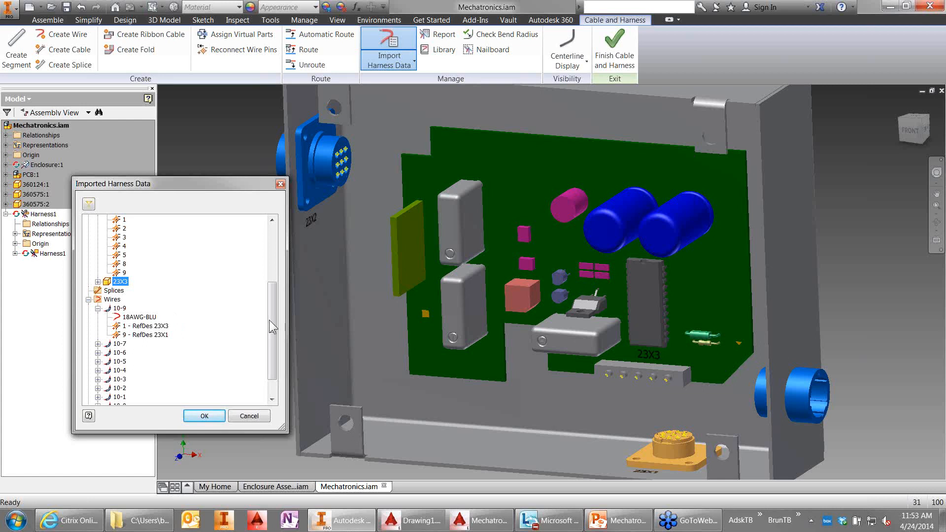
left_click(209, 417)
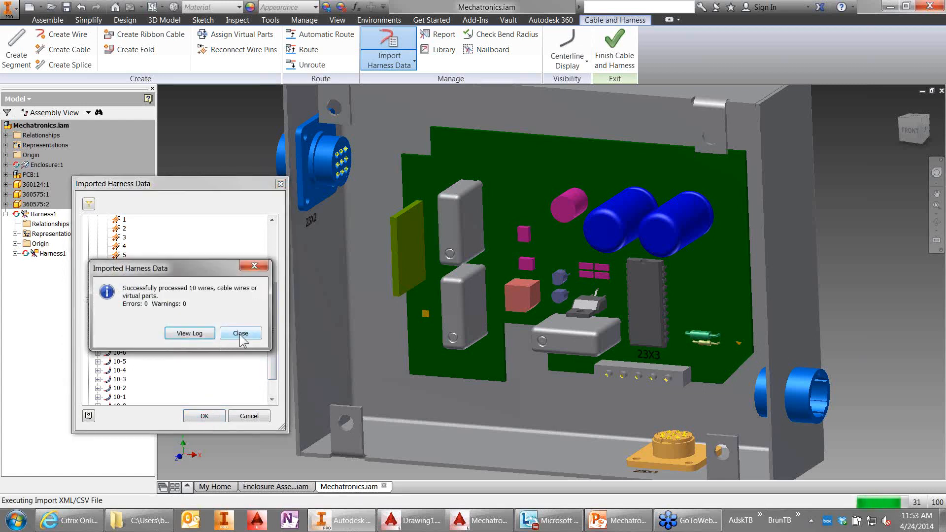
left_click(241, 334)
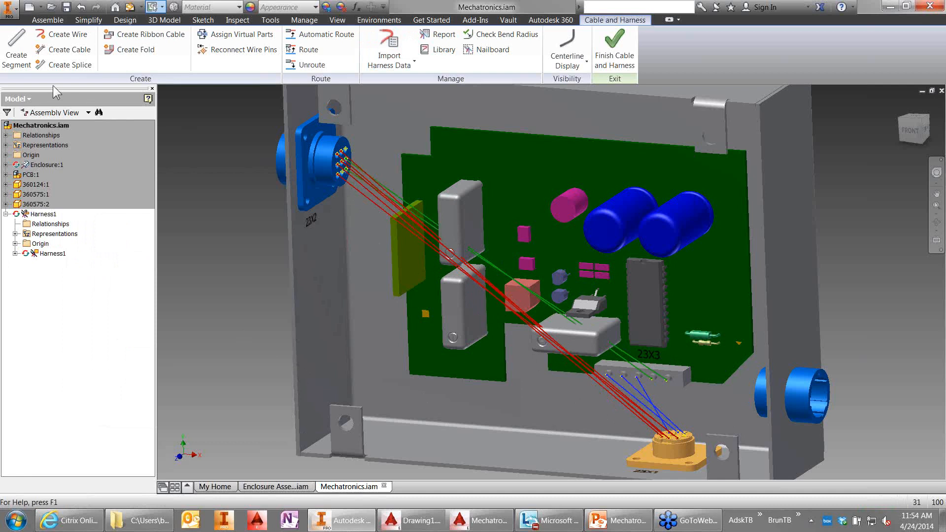
Step: Start a harness segment at the pin face of connector 23X1 and set its offset distance to 12 mm
left_click(18, 45)
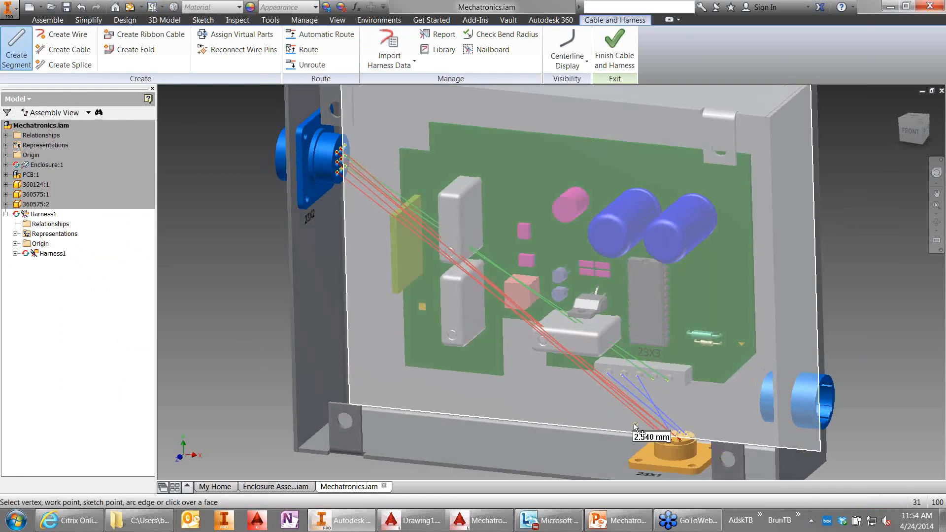
scroll(641, 420, "up", 4)
scroll(660, 421, "up", 5)
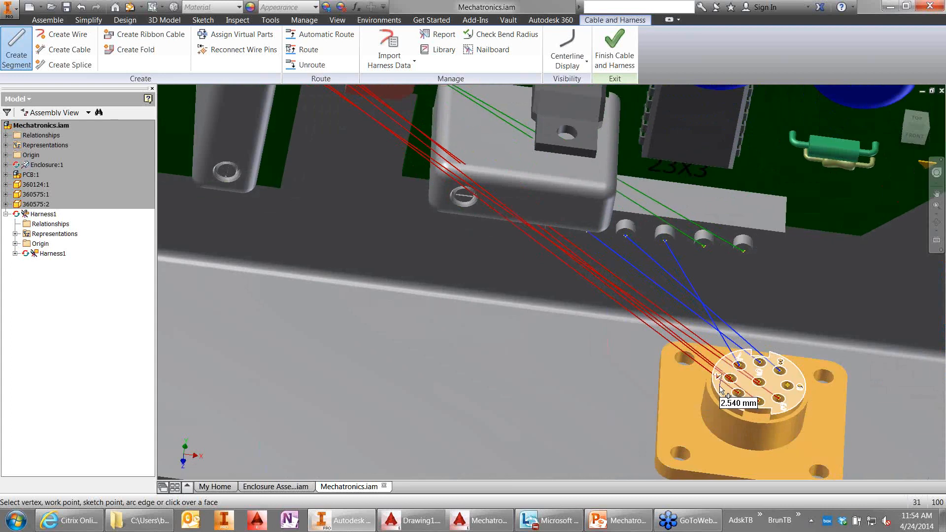
left_click(716, 386)
right_click(532, 359)
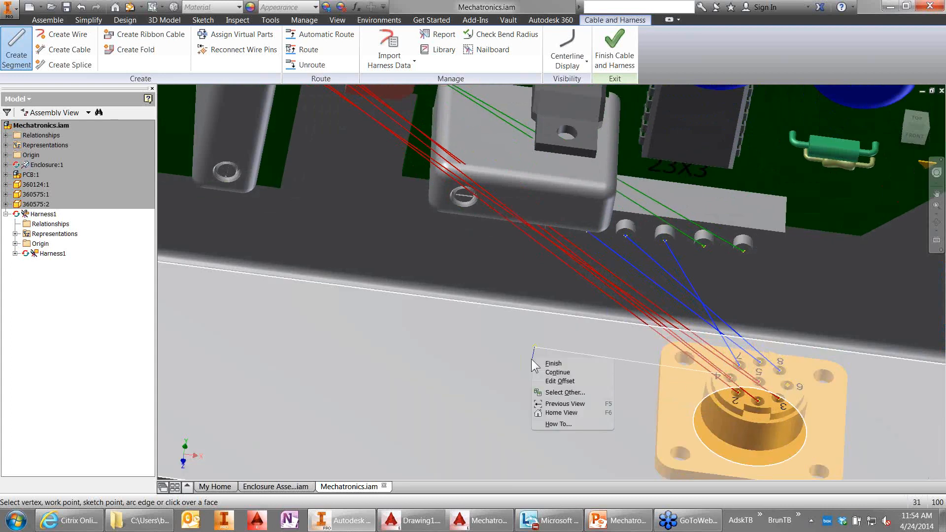
left_click(558, 381)
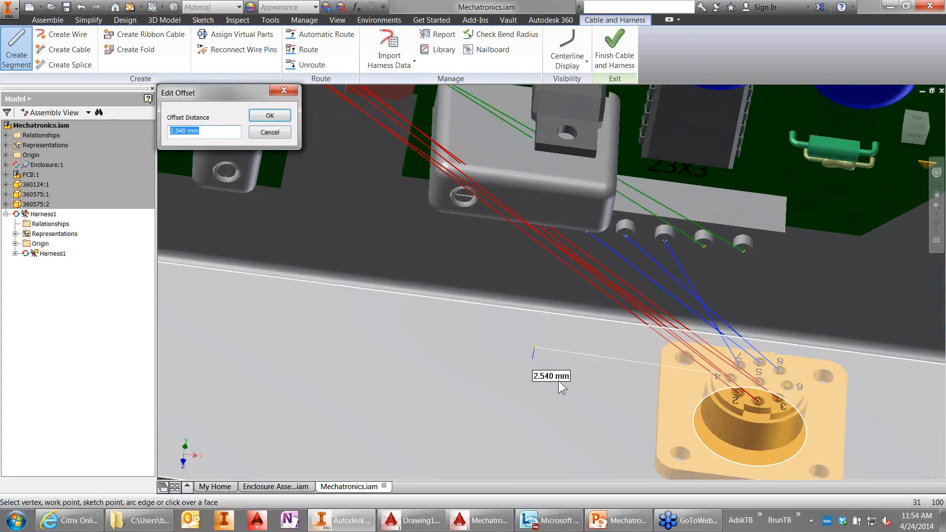
type("2")
key("BackSpace")
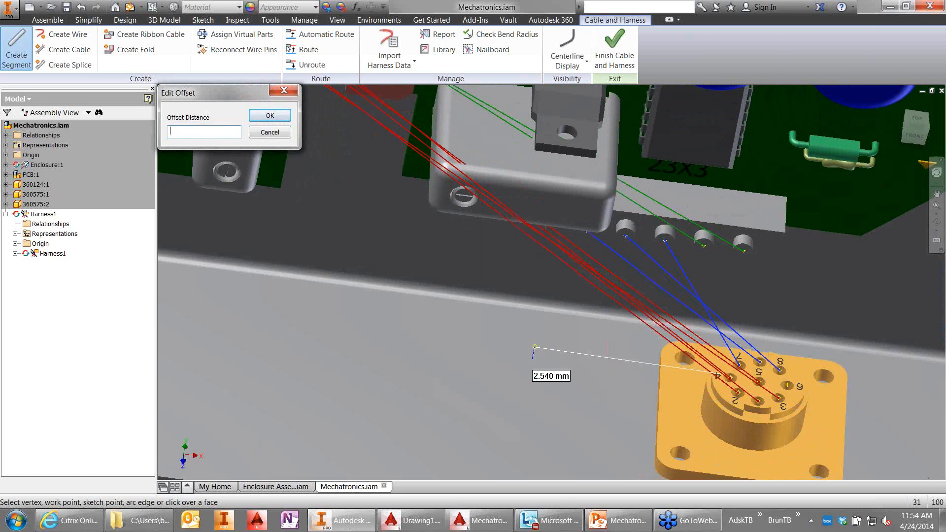
type("12")
key("Return")
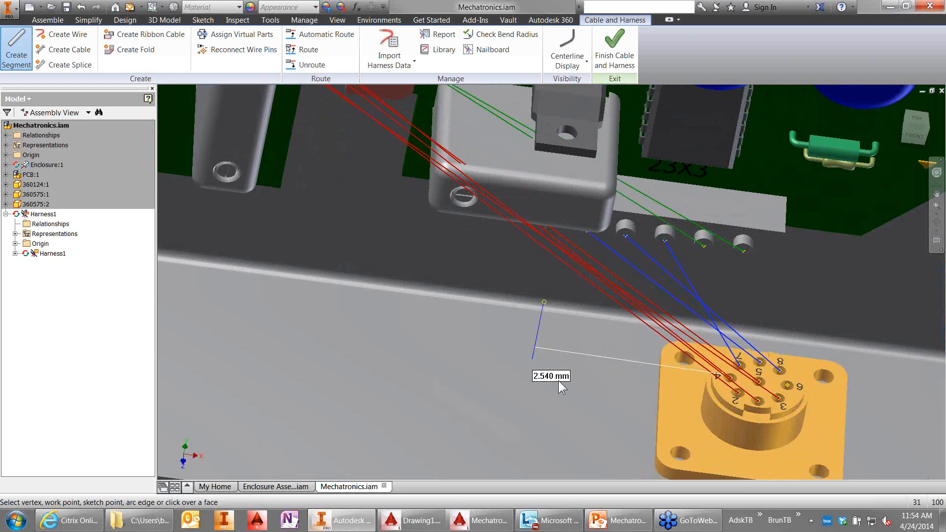
Step: Lay the harness segment's points along the enclosure floor and up the side wall towards connector 23X2, keeping the 12 mm offset
middle_click_drag(558, 381, 518, 377, "shift")
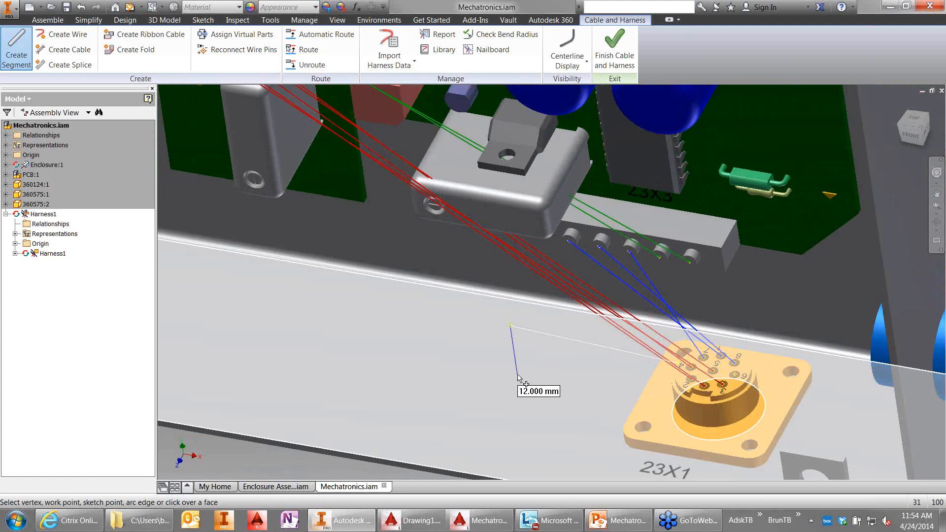
left_click(518, 377)
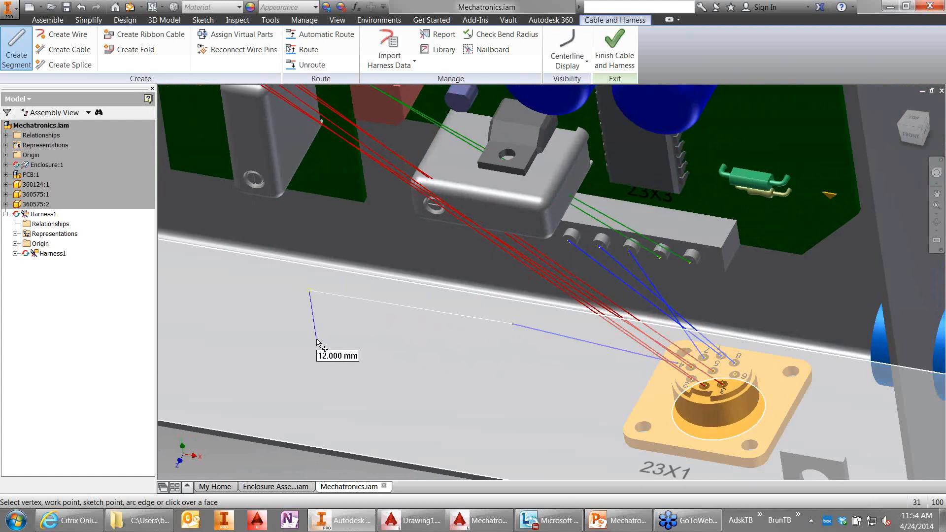
middle_click_drag(318, 344, 308, 325, "shift")
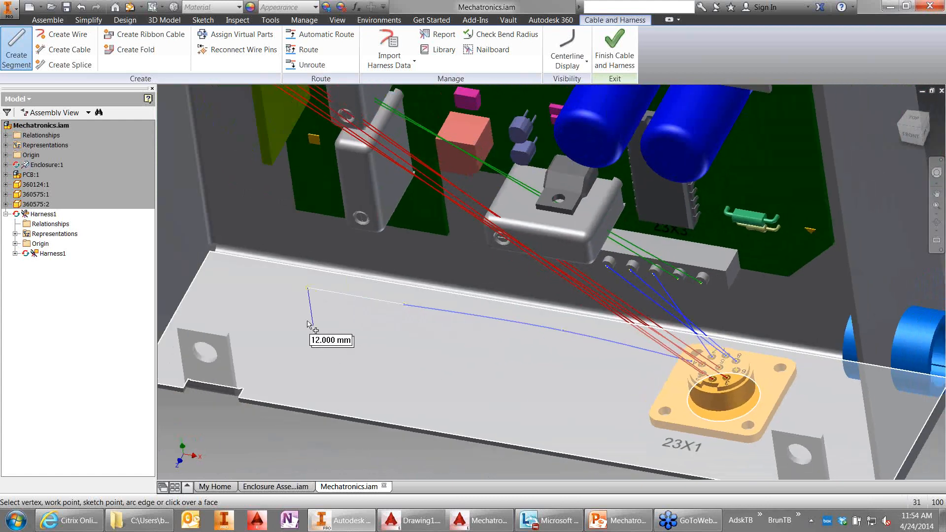
left_click(274, 312)
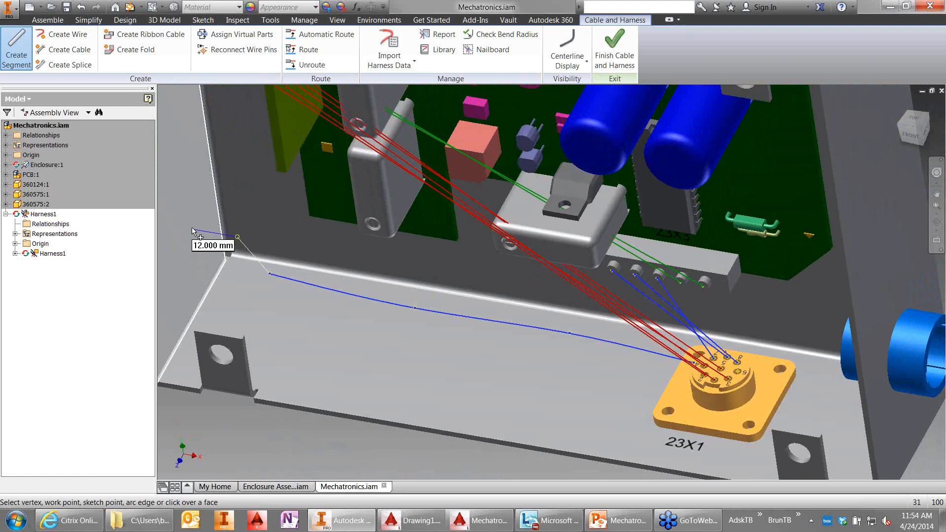
left_click(193, 226)
scroll(194, 225, "down", 3)
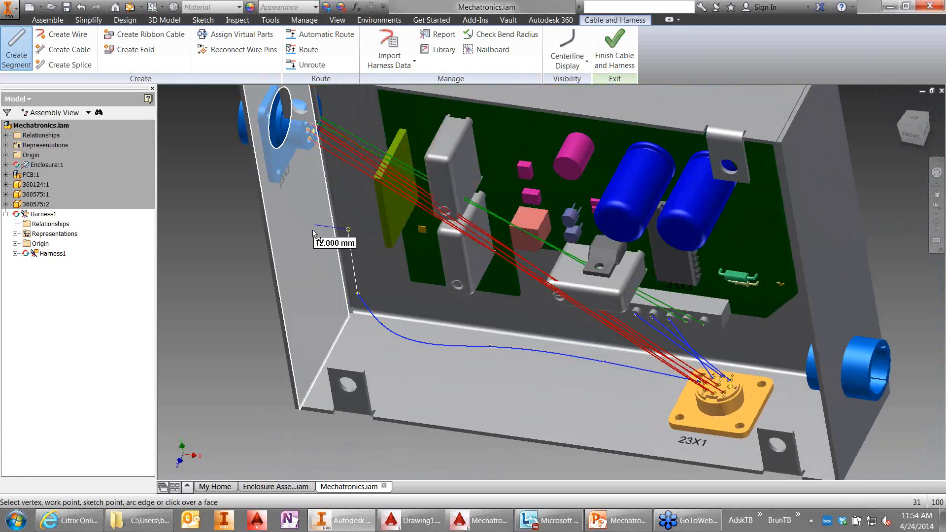
left_click(311, 243)
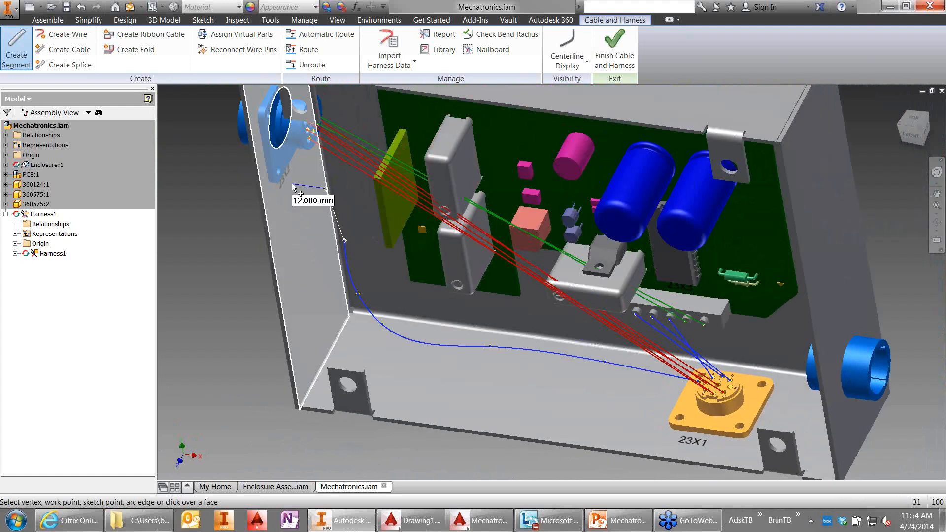
left_click(291, 185)
Step: Set the offset distance to 2.54 mm and finish the segment at the pin face of connector 23X2
right_click(300, 176)
left_click(316, 199)
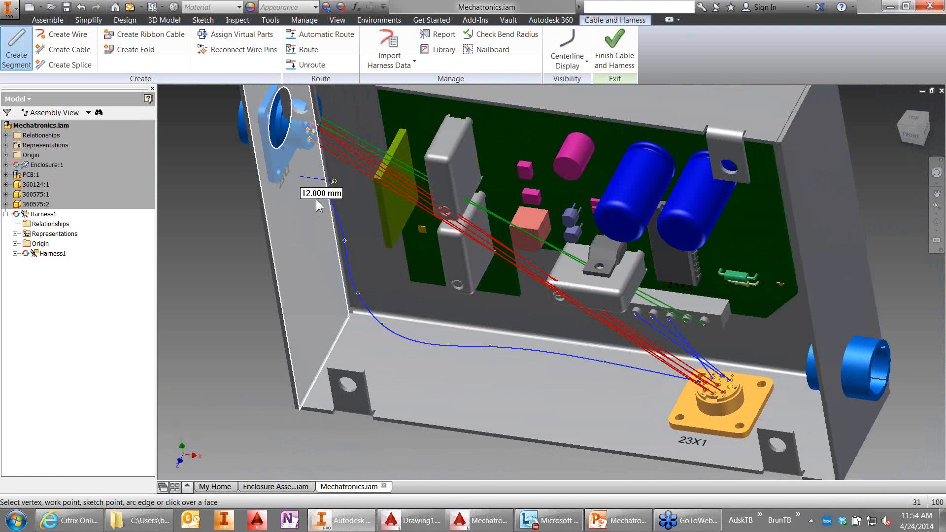
type("2.54")
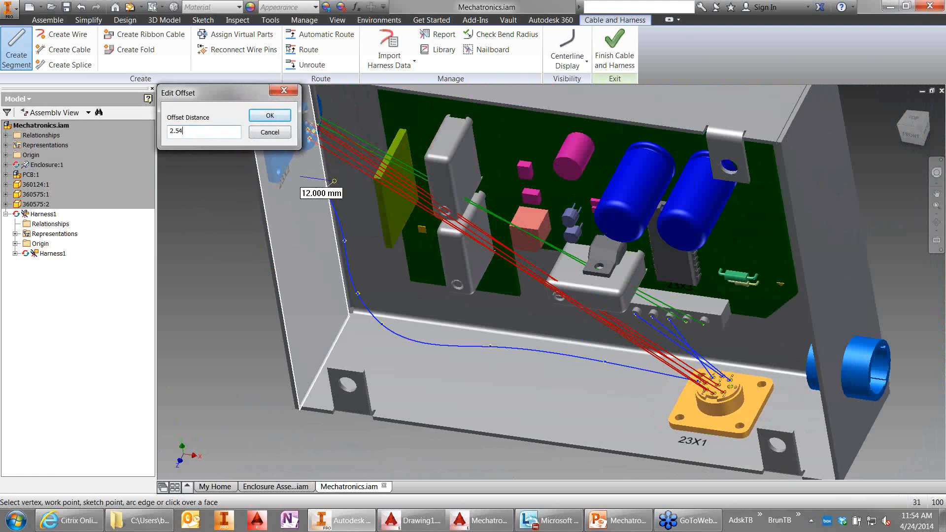
key("Return")
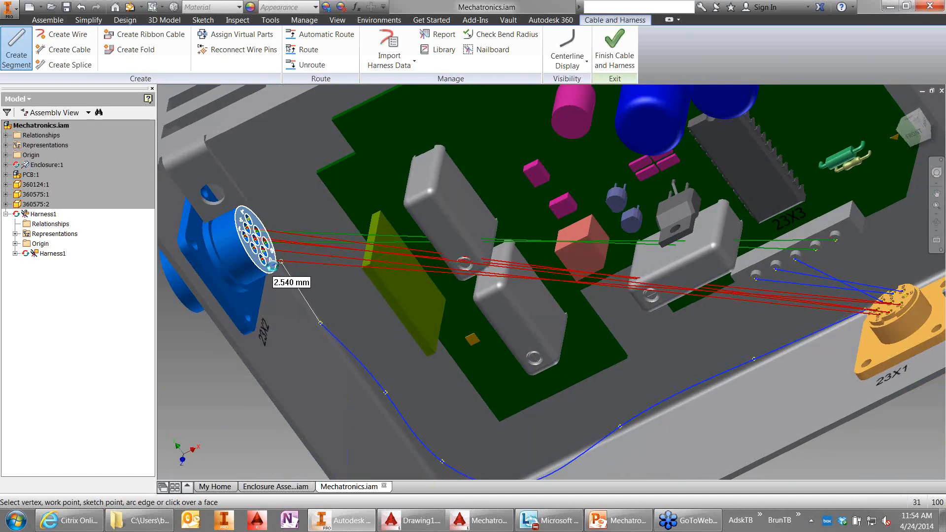
left_click(272, 263)
right_click(290, 278)
left_click(295, 281)
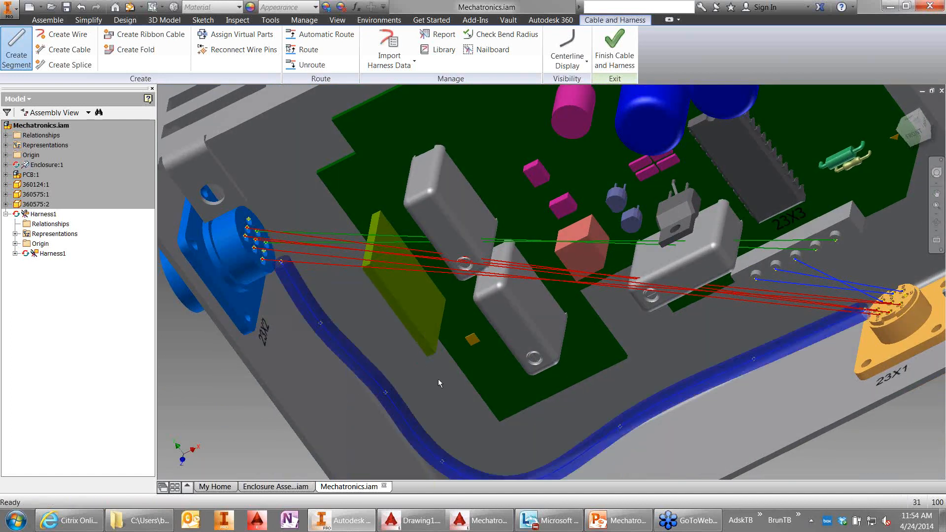
middle_click_drag(623, 450, 818, 409, "shift")
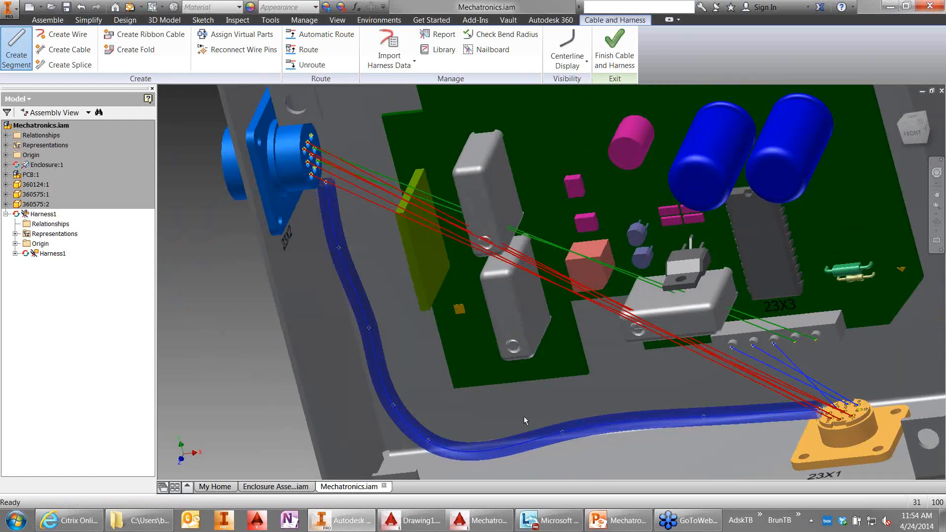
middle_click_drag(616, 426, 544, 449, "shift")
key("Escape")
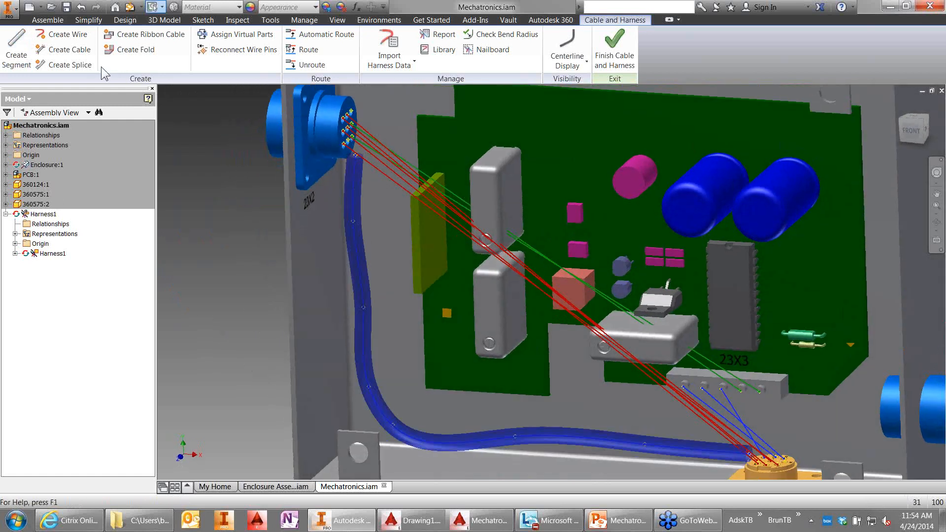
Step: Create a branch segment from the main segment's work point near 23X1 to the pin face of connector 23X3
left_click(22, 46)
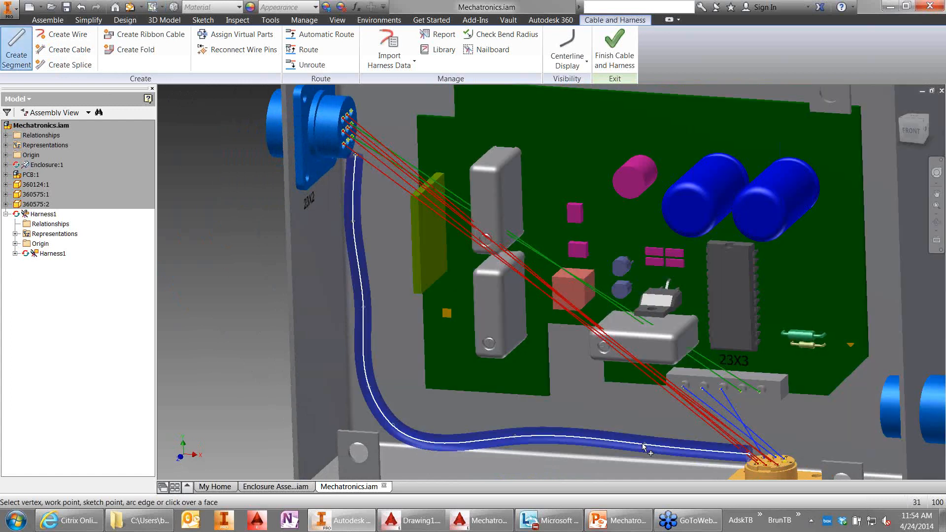
left_click(644, 443)
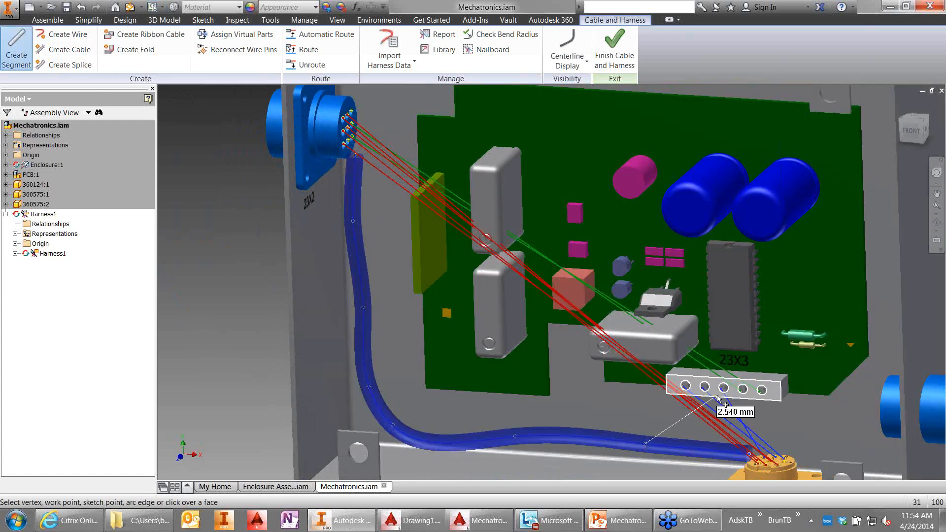
left_click(718, 398)
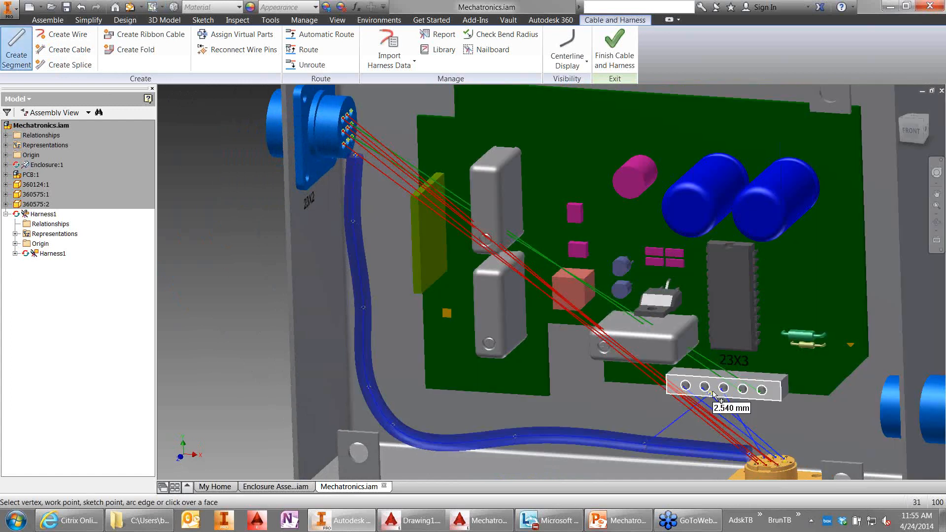
right_click(715, 400)
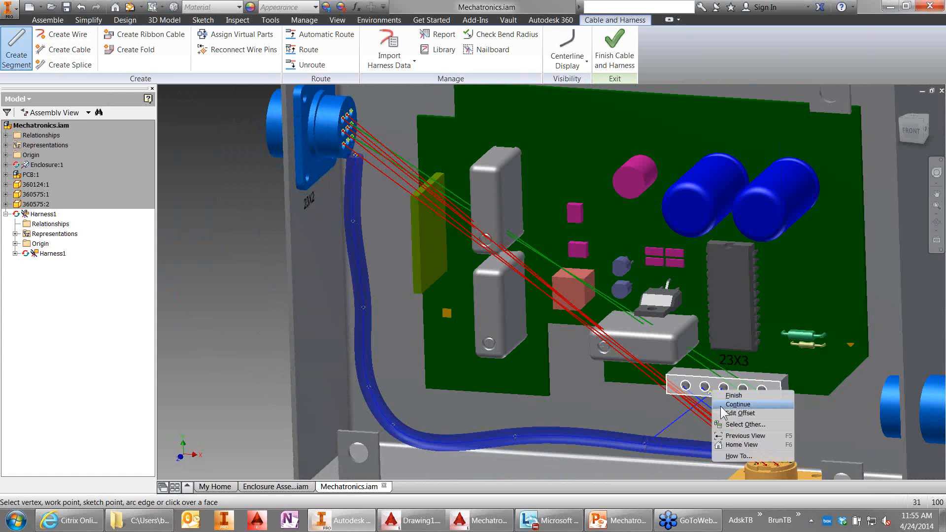
left_click(728, 404)
left_click(713, 398)
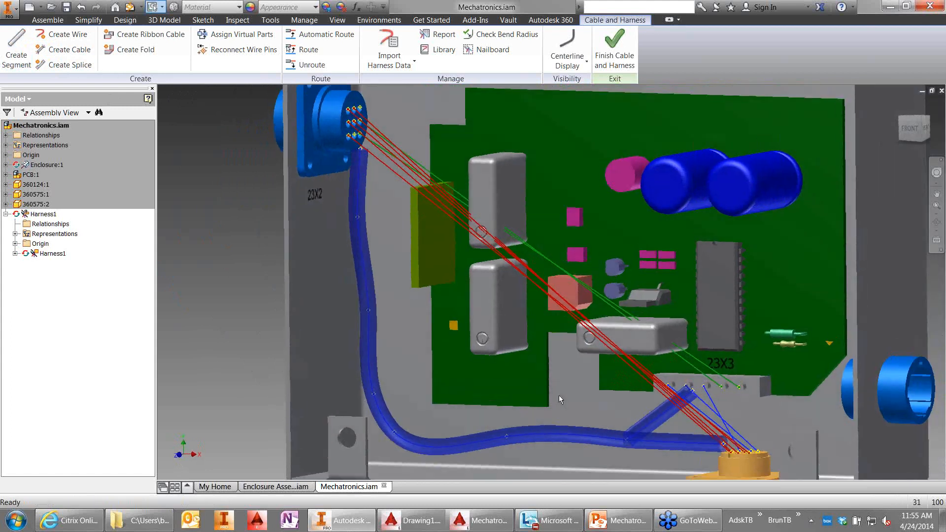
Step: Automatically route all unrouted wires through the harness segments
left_click(321, 34)
left_click(239, 116)
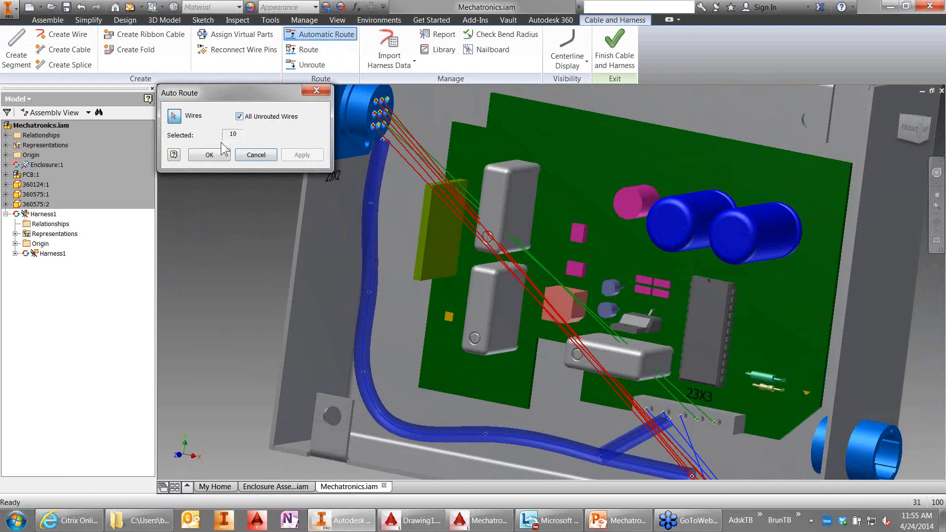
left_click(209, 154)
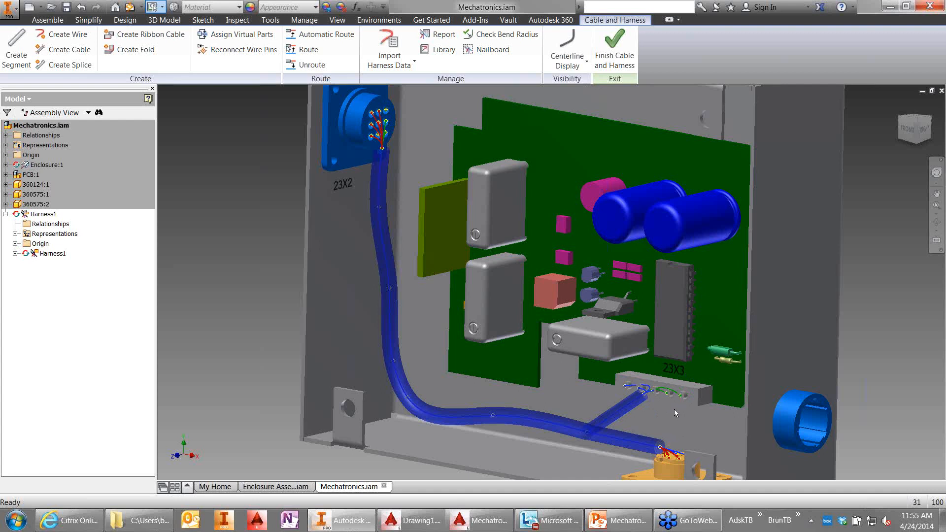
Step: Open the CONNECTOR:1 part inside PCB:1 for in-place editing
scroll(675, 413, "up", 5)
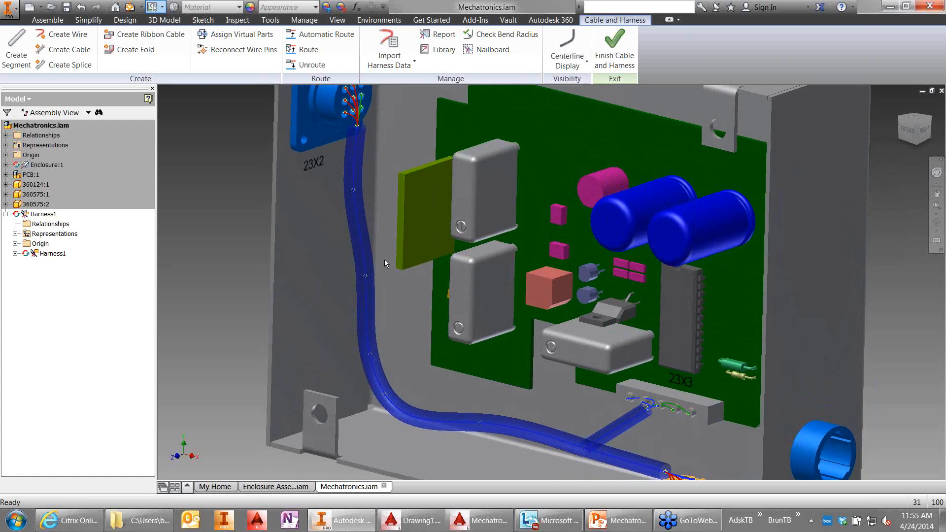
scroll(421, 320, "down", 1)
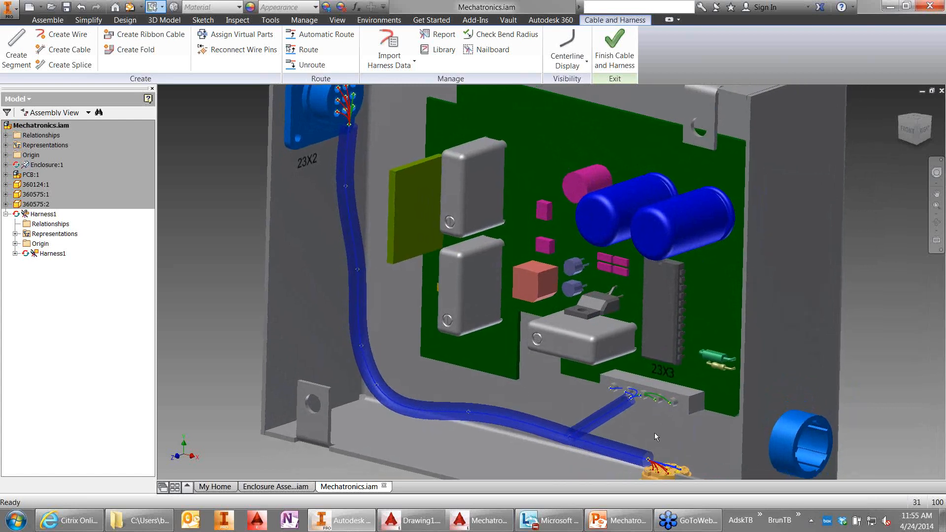
scroll(665, 430, "up", 5)
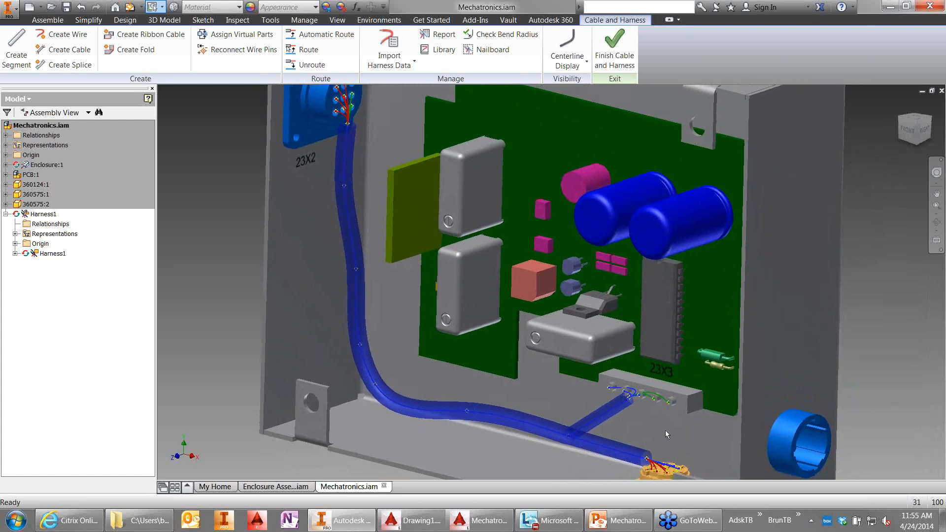
scroll(655, 427, "up", 4)
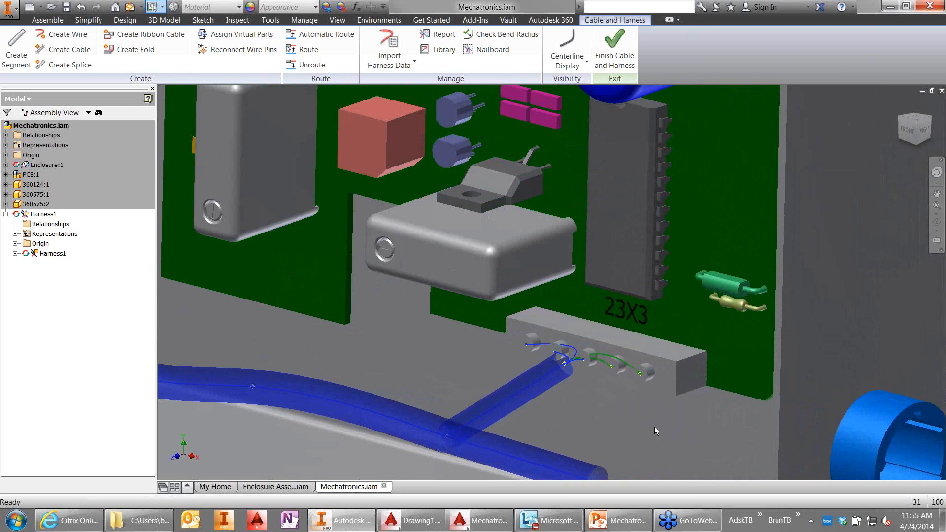
scroll(646, 428, "up", 2)
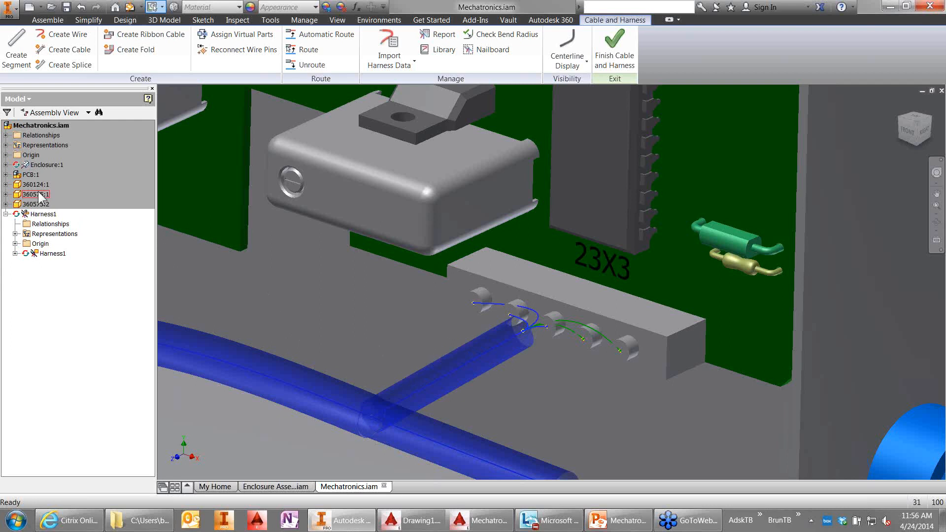
left_click(5, 174)
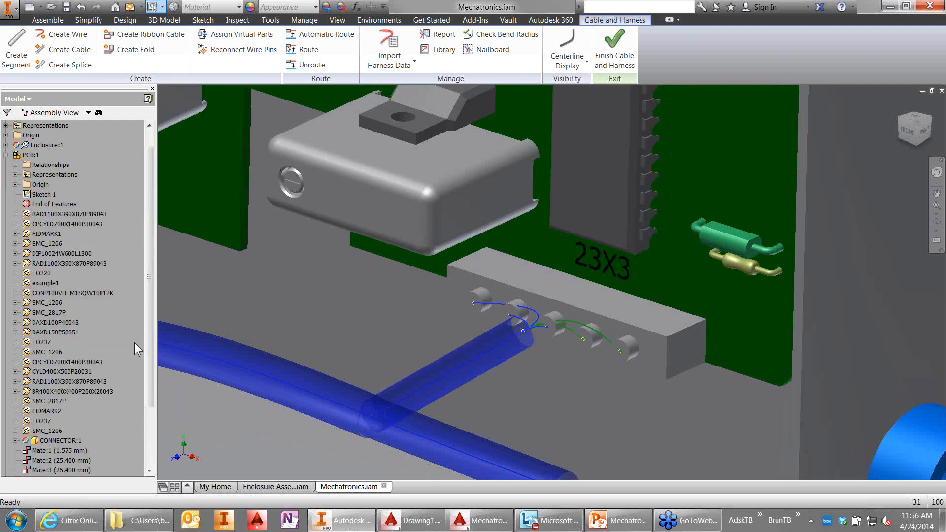
double_click(57, 440)
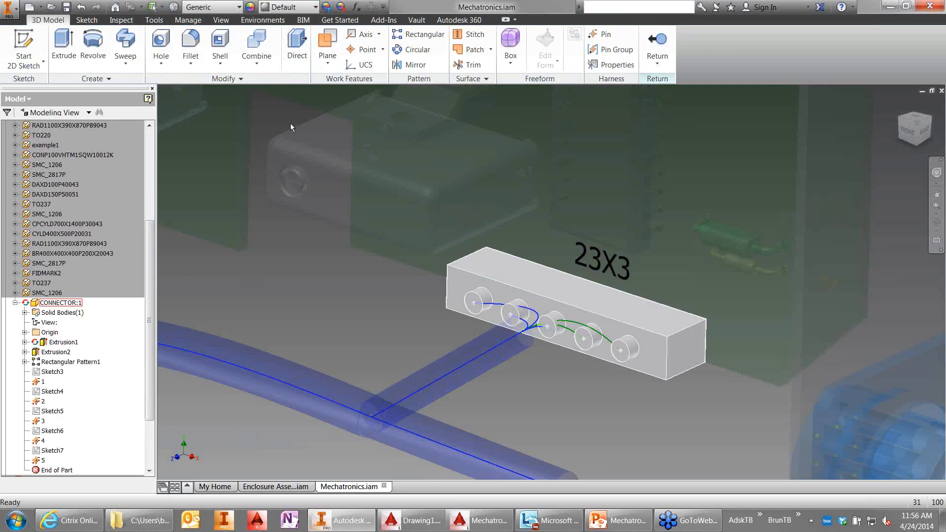
Step: Author the part as a discrete-wire crimp connector with its outward direction perpendicular to the pin face, and return to the harness
left_click(188, 20)
left_click(742, 49)
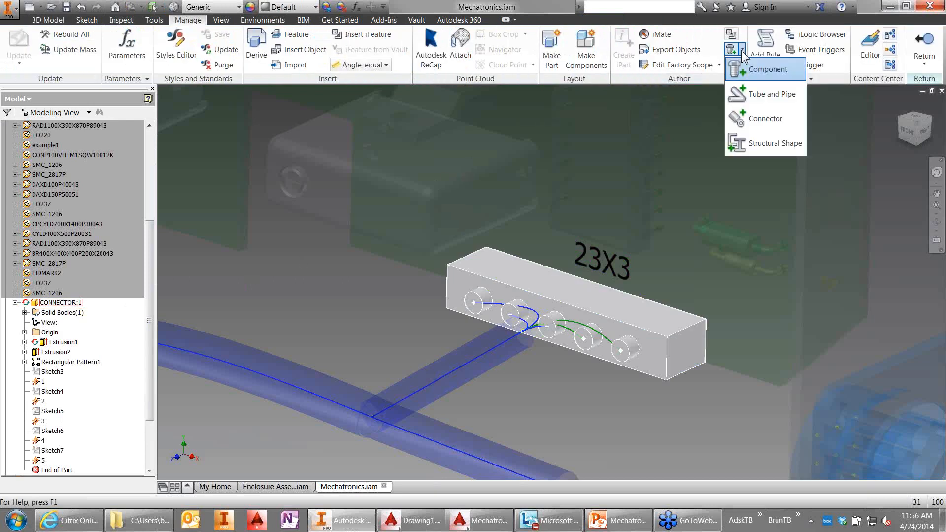
left_click(739, 118)
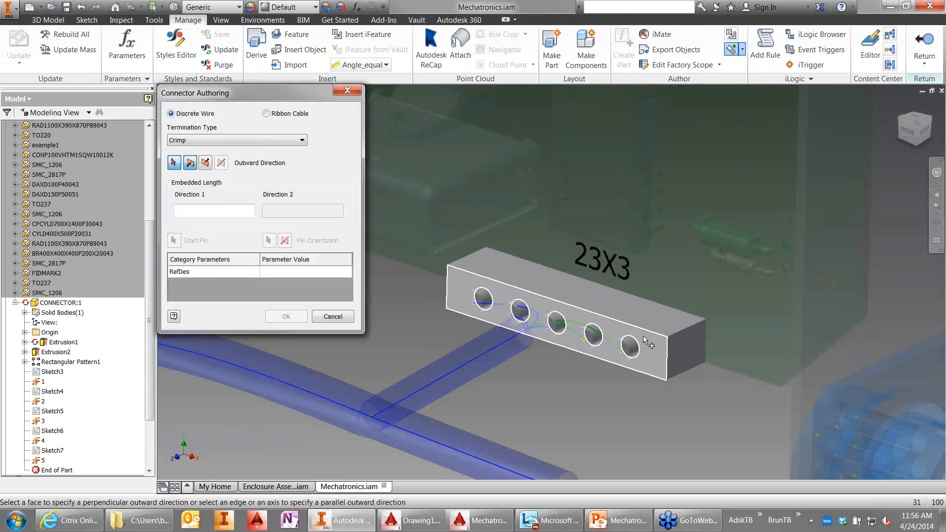
left_click(649, 349)
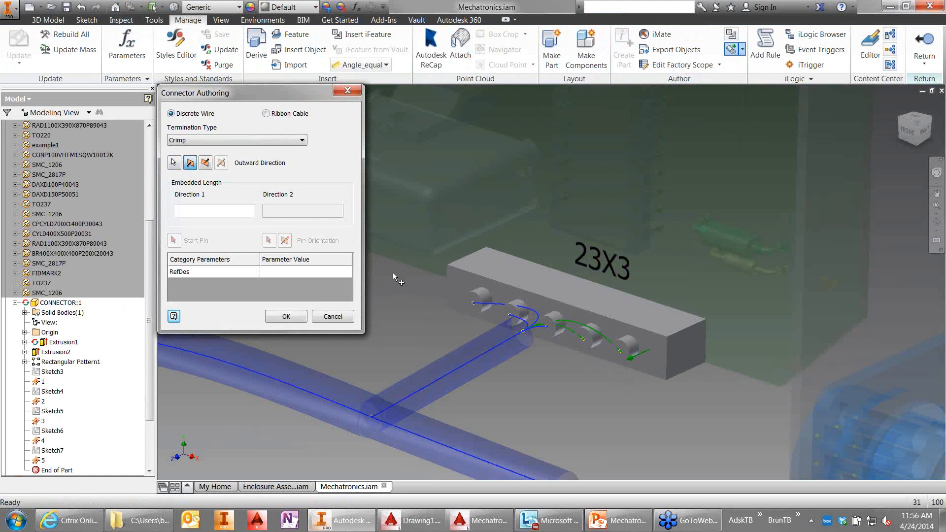
left_click(303, 315)
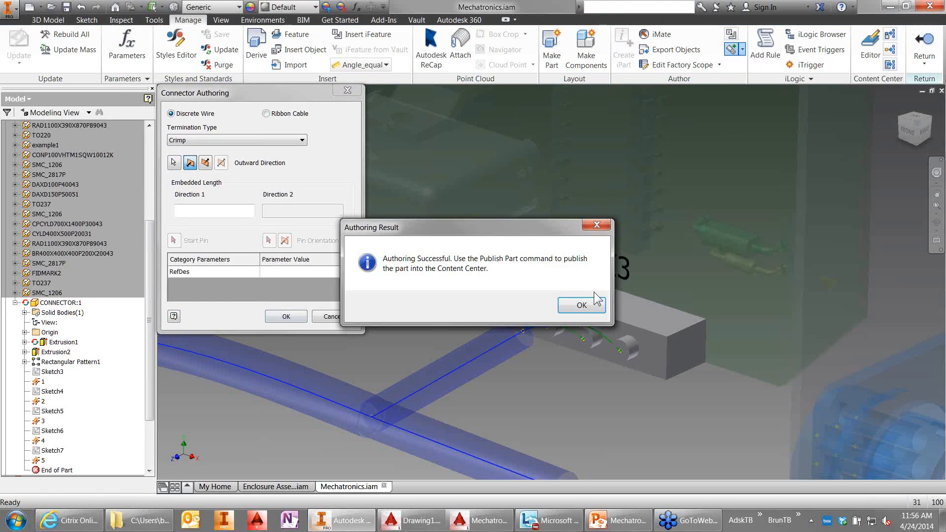
left_click(593, 303)
left_click(939, 43)
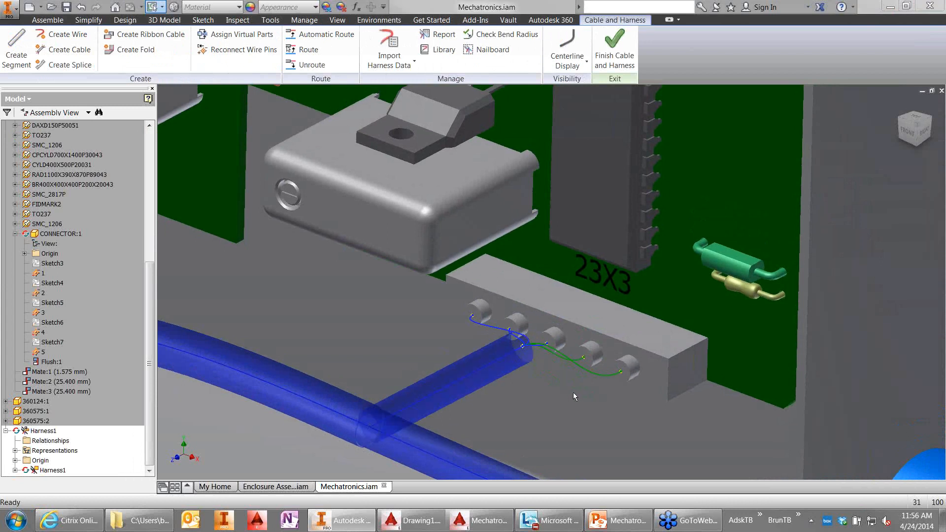
scroll(573, 393, "down", 5)
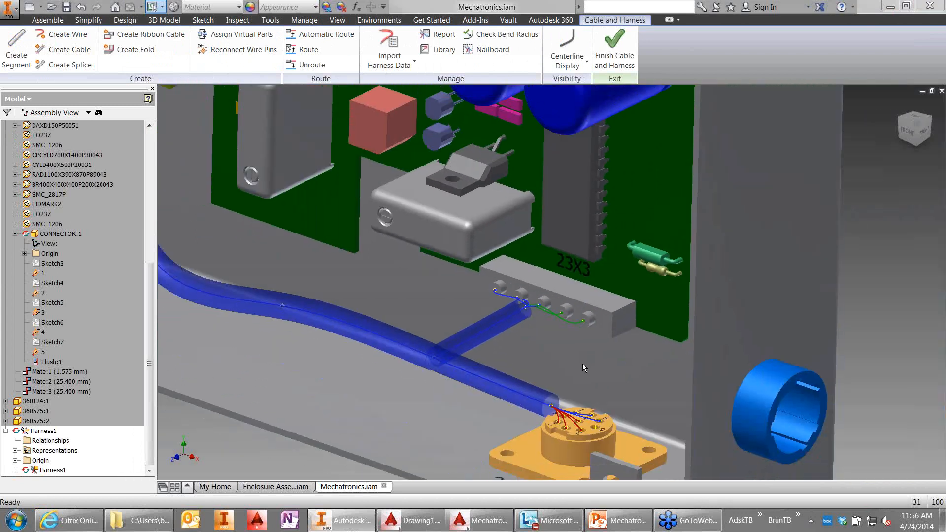
scroll(582, 363, "down", 5)
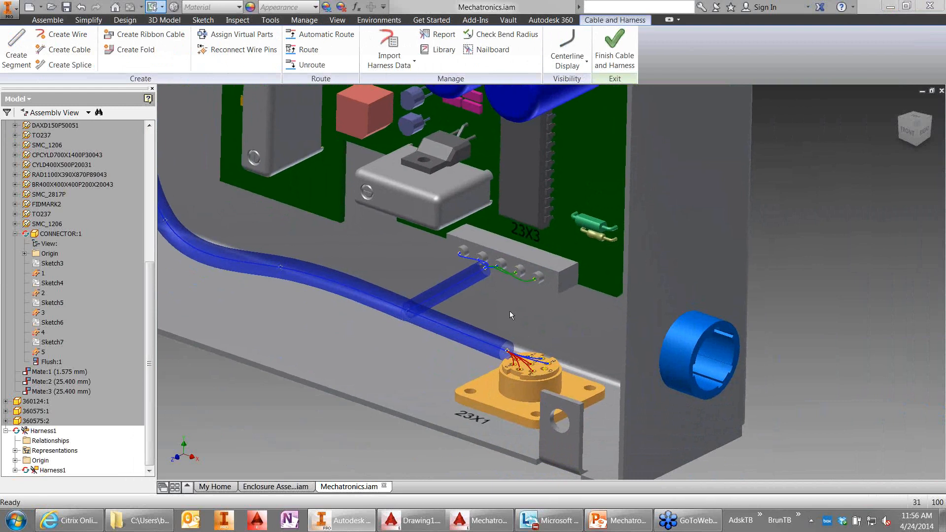
scroll(513, 315, "up", 3)
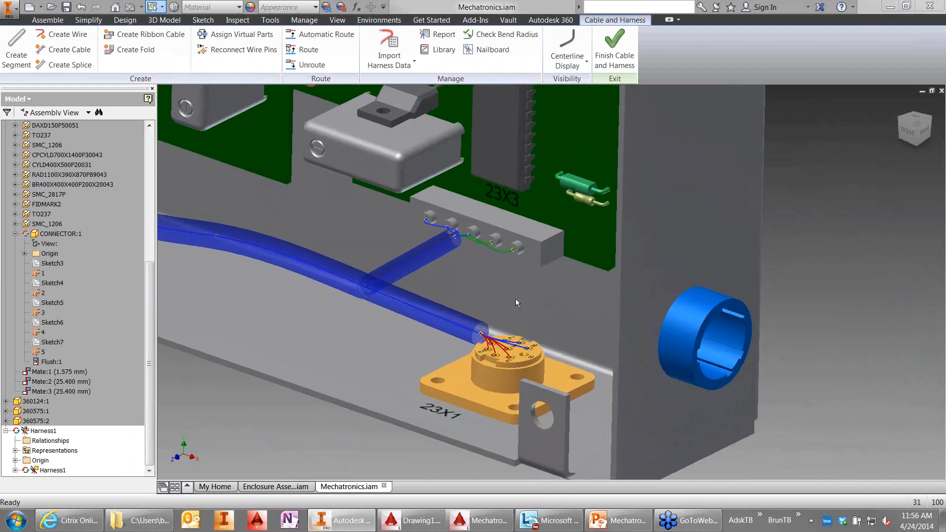
scroll(519, 305, "up", 3)
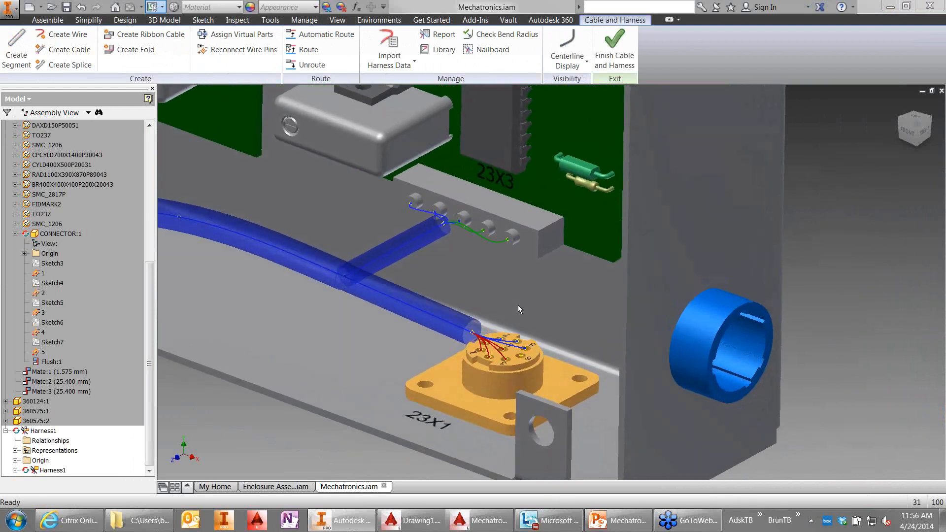
Step: Finish editing the harness and examine the pin connections of wire 10-9 under Harness1's wires
scroll(518, 305, "up", 3)
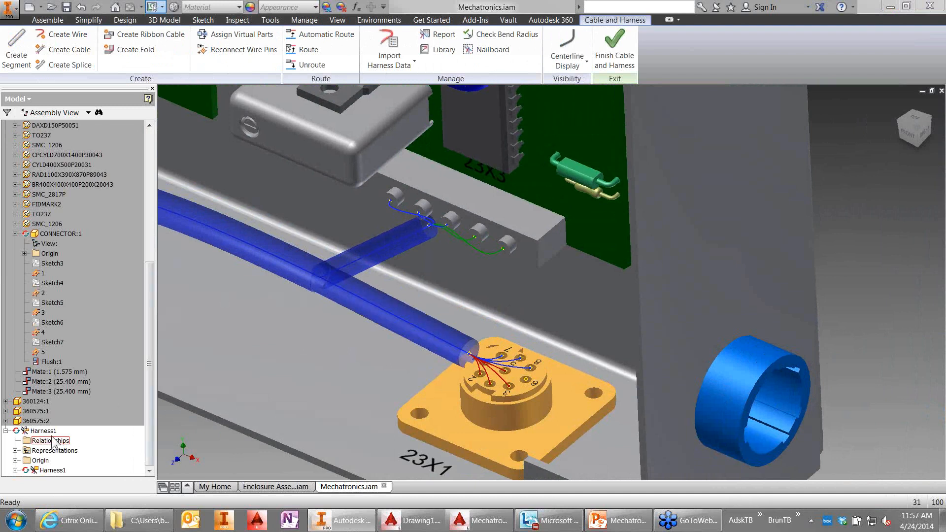
left_click(88, 430)
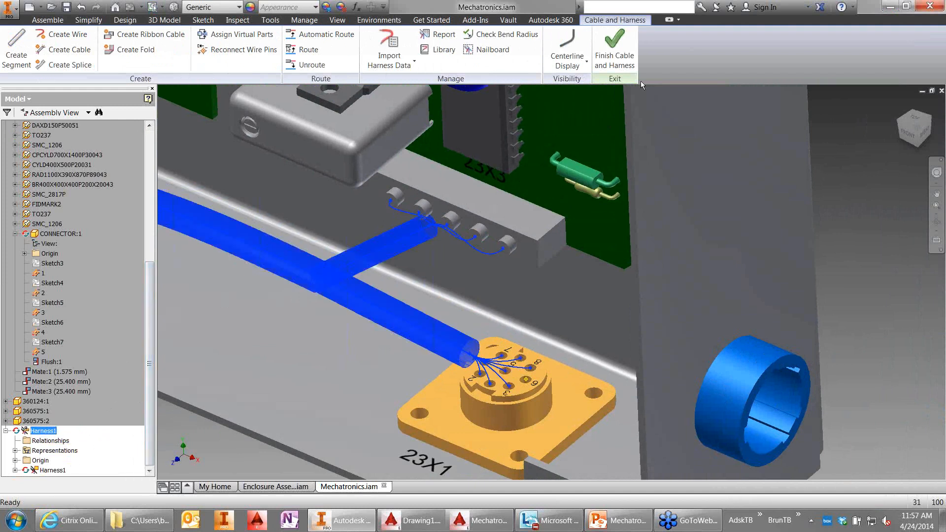
left_click(615, 51)
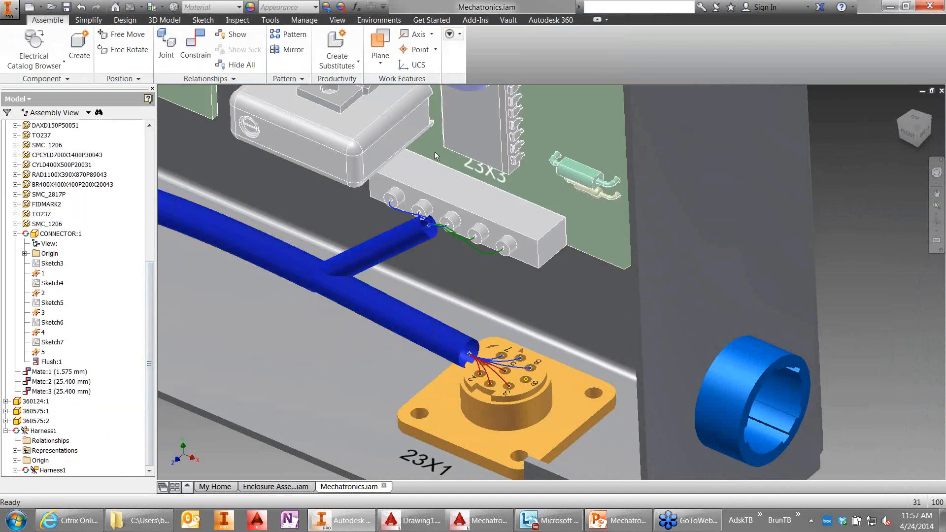
left_click(15, 470)
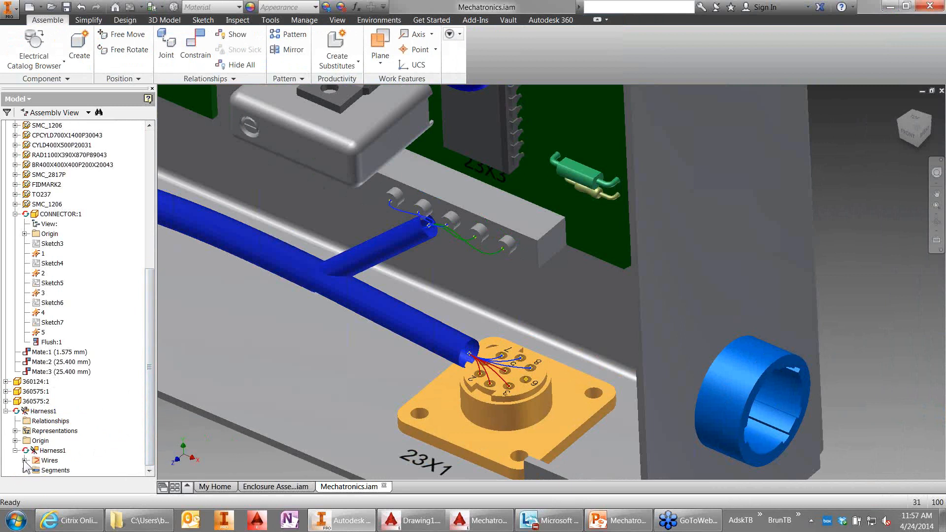
left_click(25, 461)
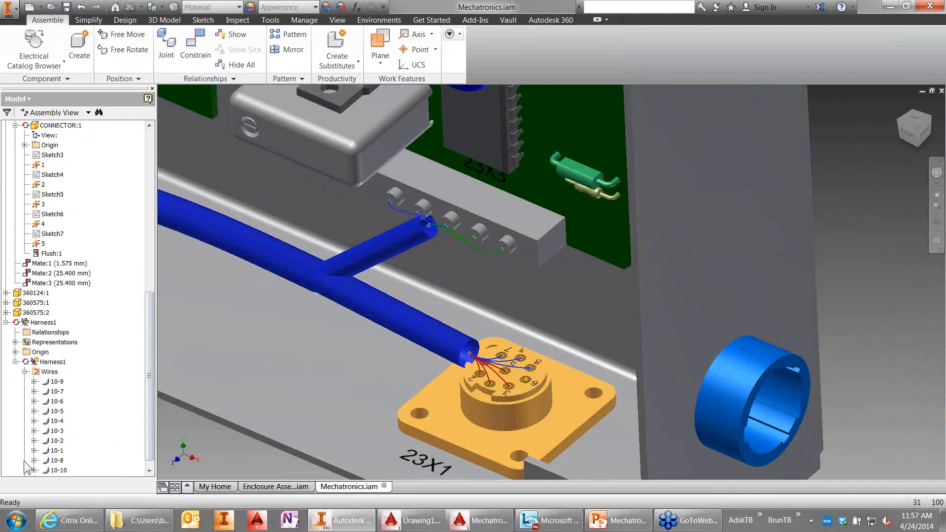
left_click(34, 381)
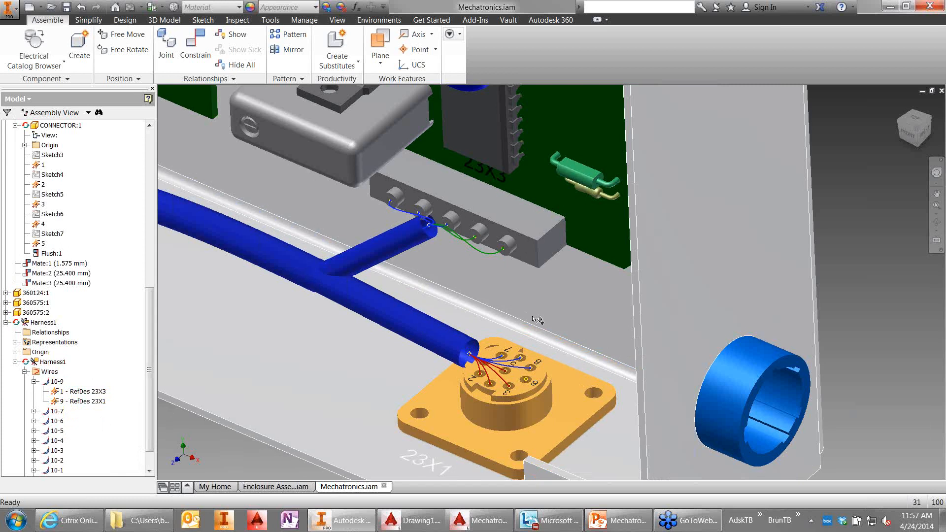
scroll(537, 320, "up", 3)
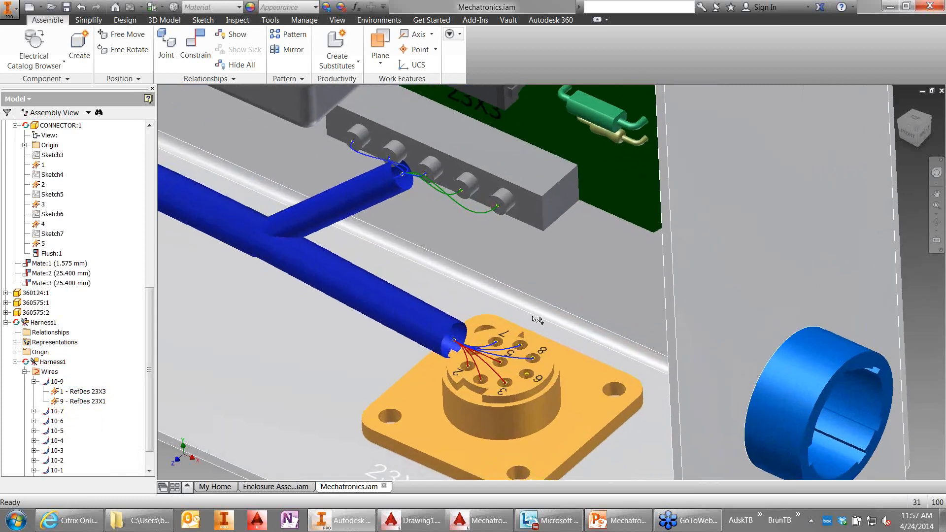
scroll(538, 320, "up", 2)
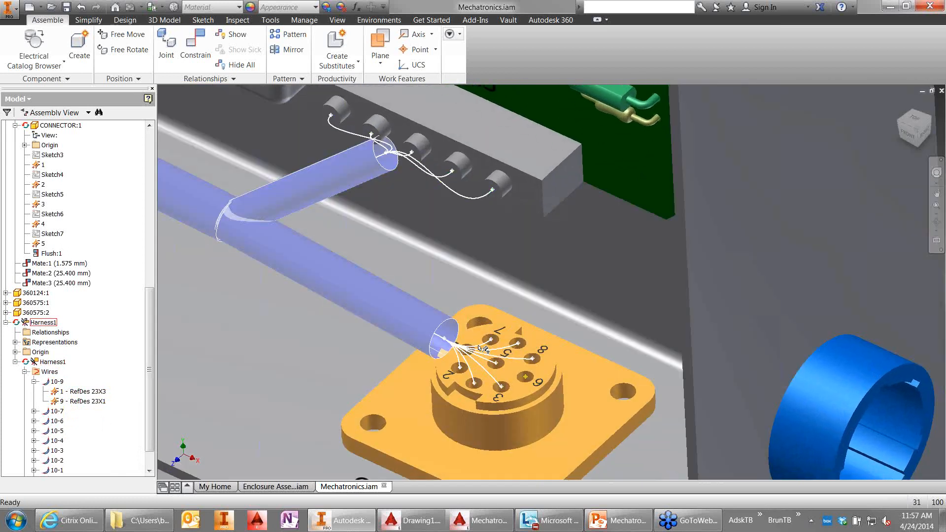
right_click(479, 351)
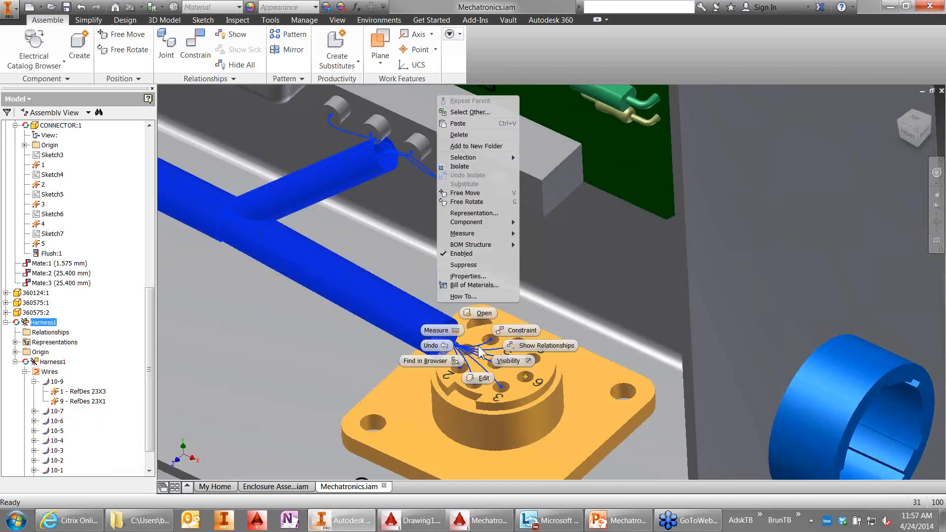
left_click(465, 135)
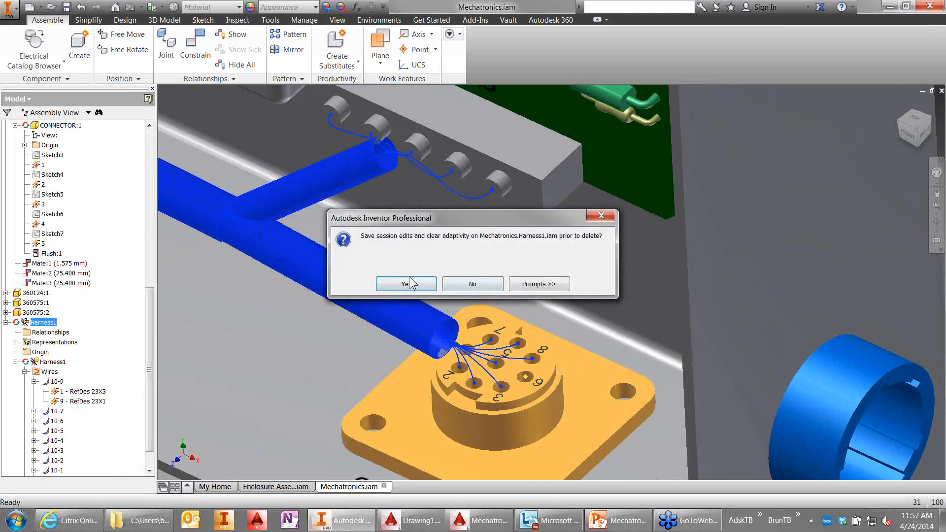
left_click(410, 287)
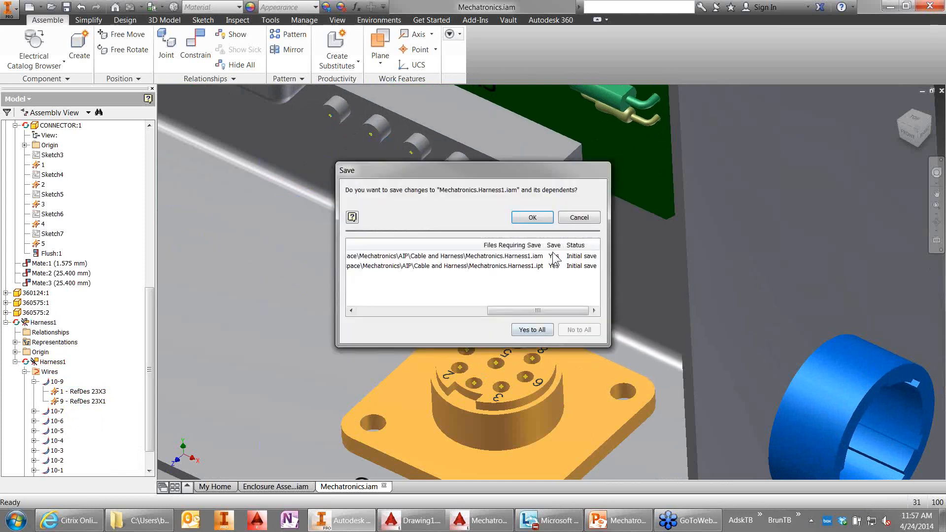
left_click(538, 218)
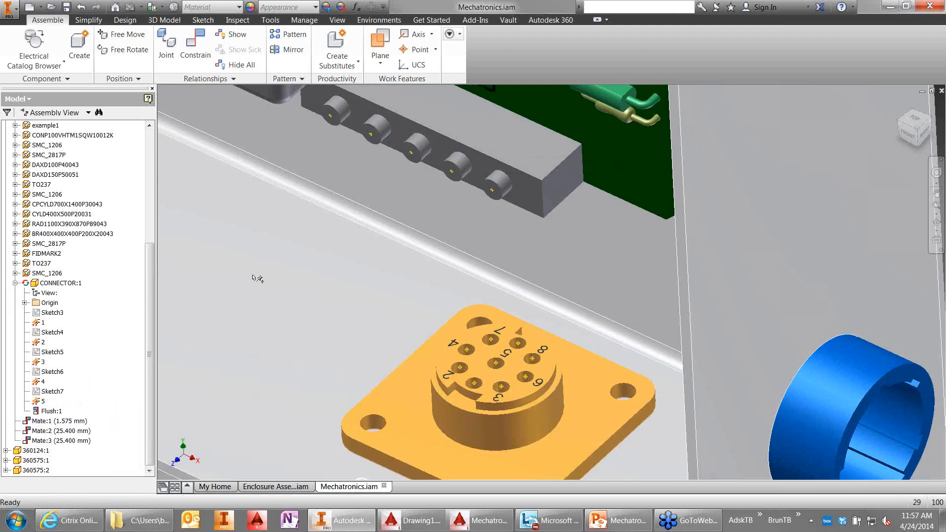
key("ctrl+z")
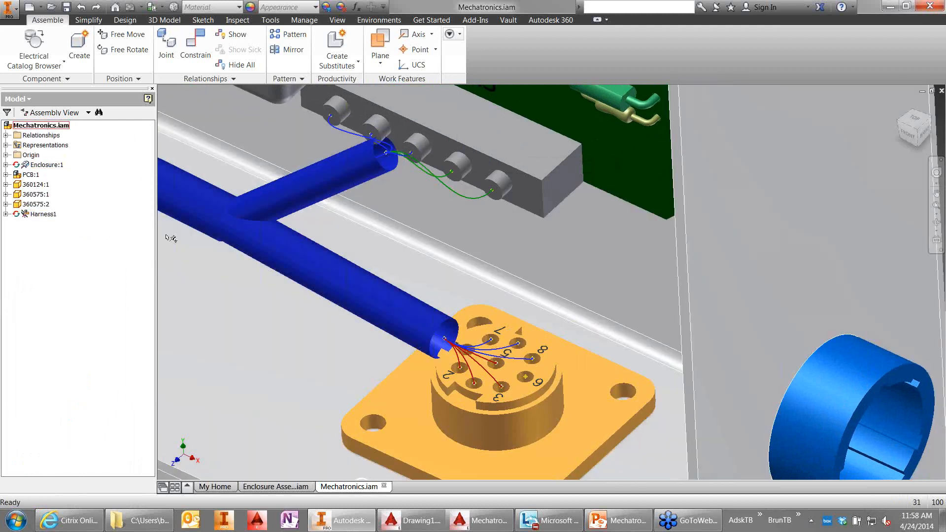
Step: Reopen Harness1 for editing and delete the three blue wires running between connectors 23X1 and 23X3
double_click(19, 214)
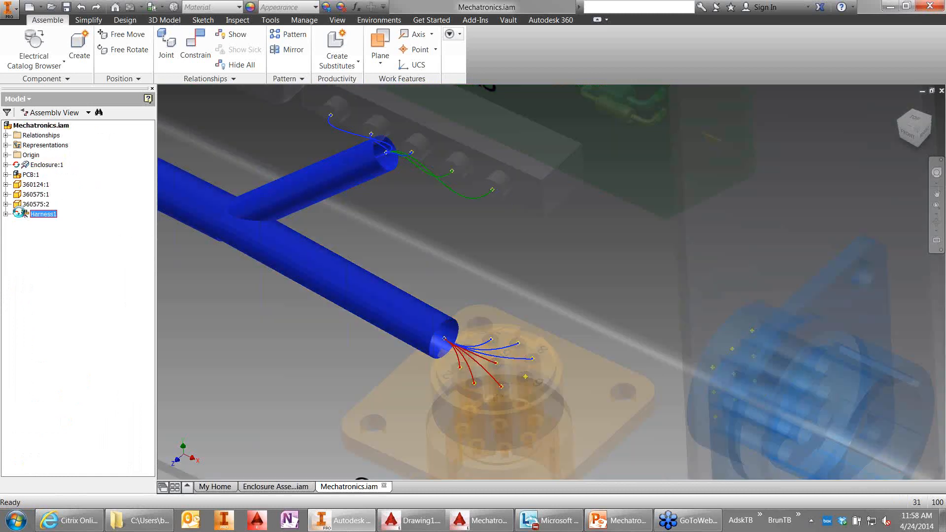
right_click(485, 343)
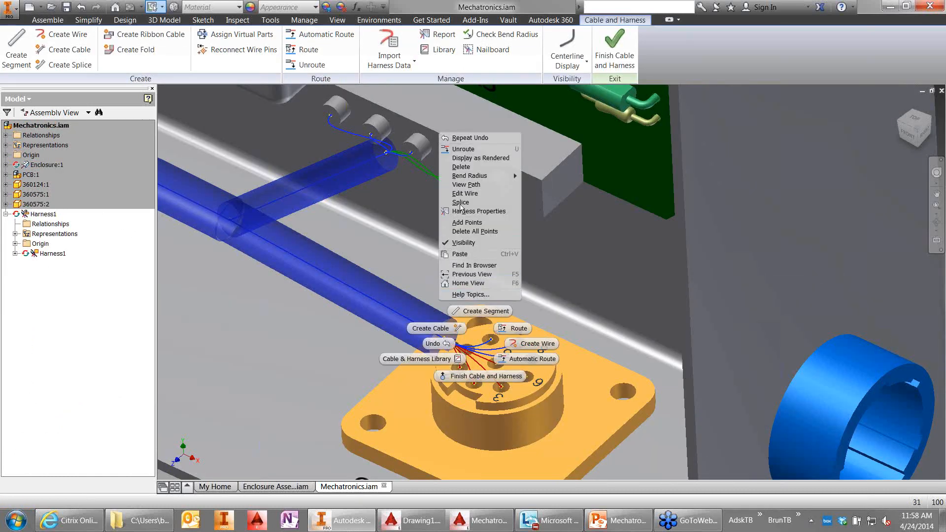
left_click(461, 168)
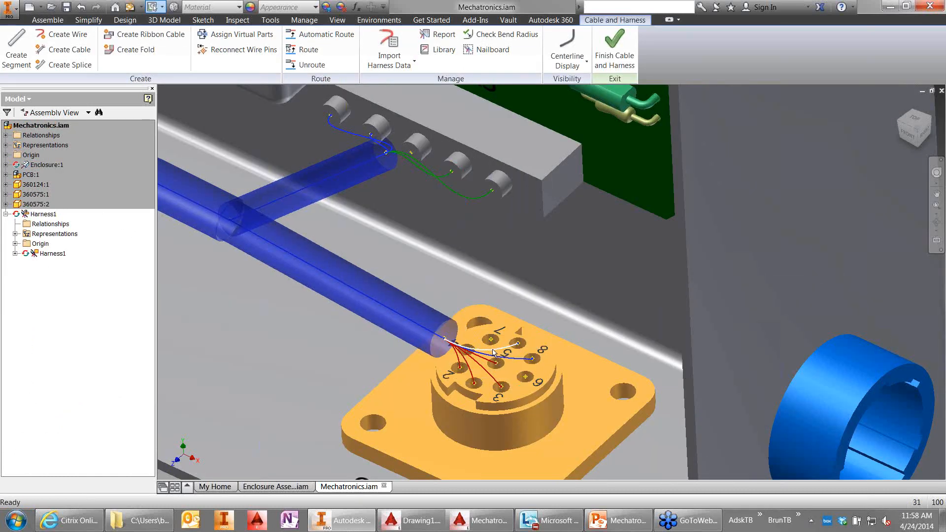
right_click(493, 350)
left_click(476, 173)
right_click(502, 358)
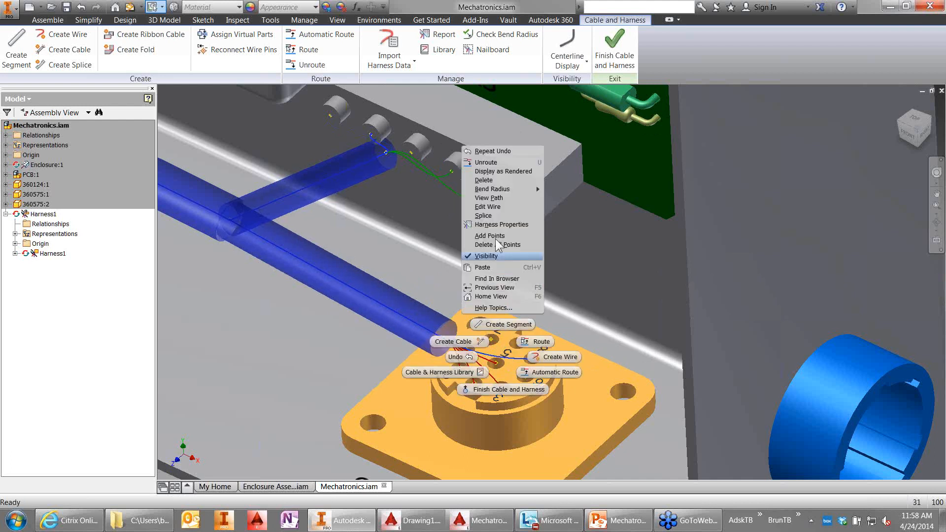
left_click(489, 181)
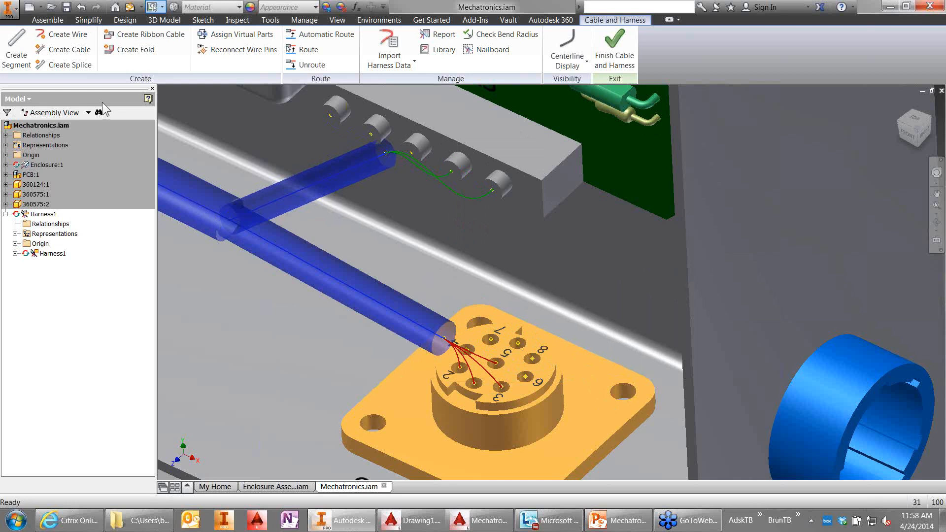
Step: Start an Alpha 1173C cable with ID Cable1, connecting conductor 1 from 23X3's first pin to 23X1's free pin between pins 7 and 8
left_click(65, 50)
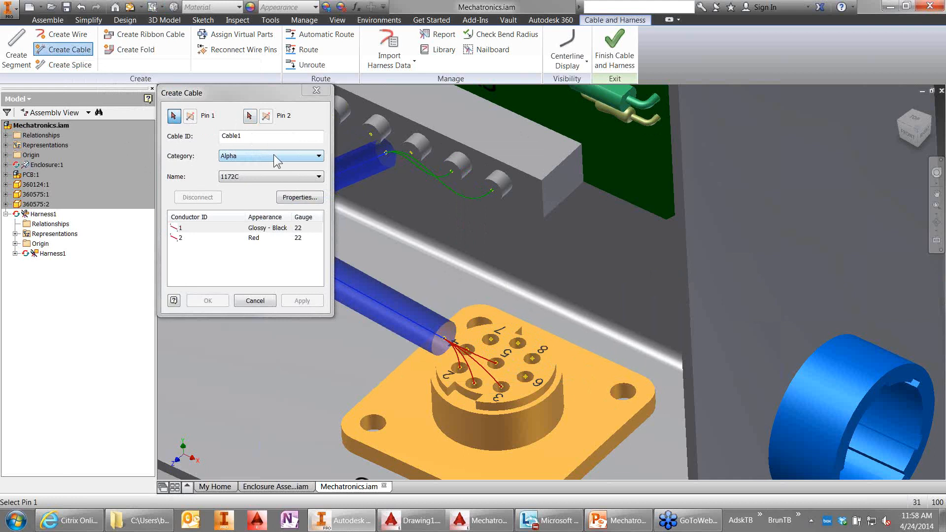
left_click(284, 176)
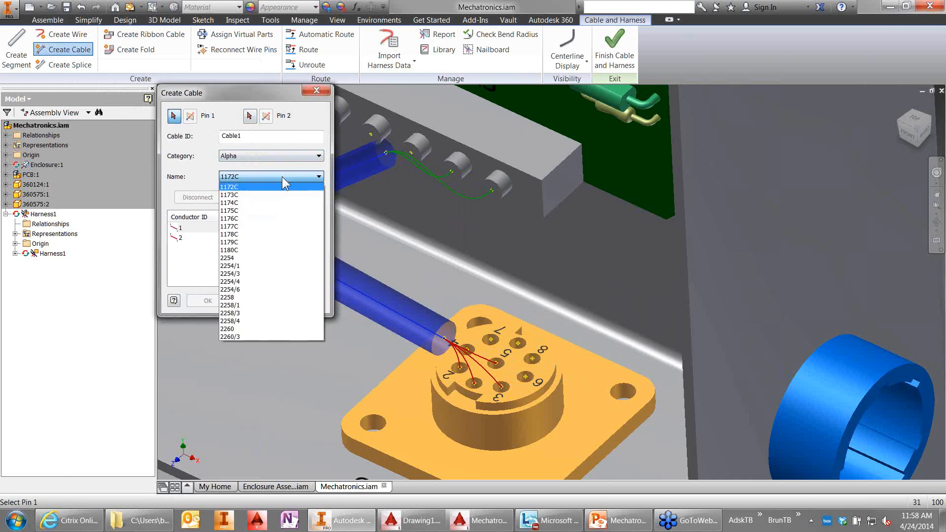
left_click(264, 194)
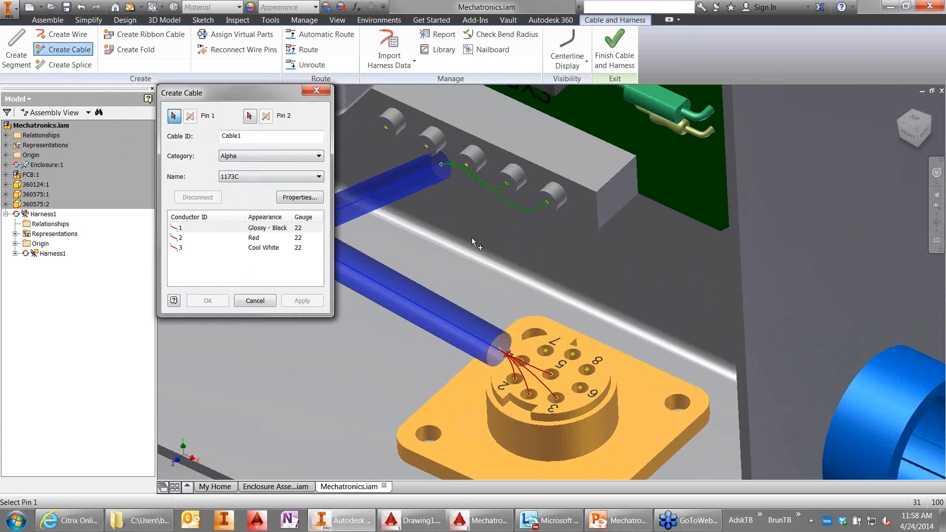
left_click(271, 228)
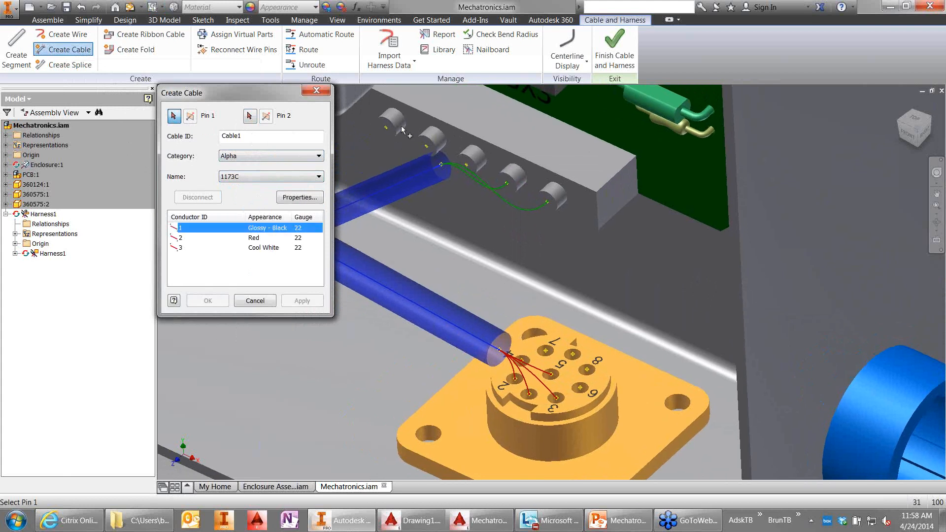
left_click(386, 129)
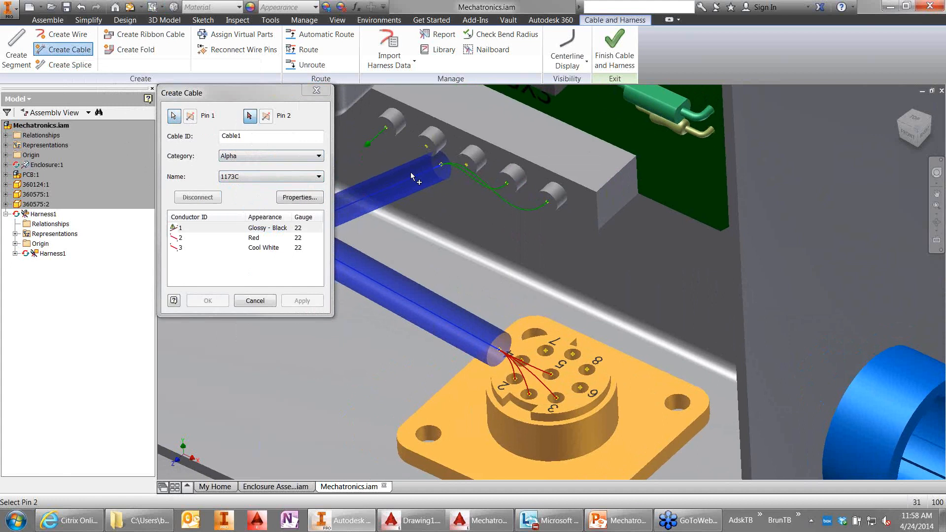
left_click(554, 340)
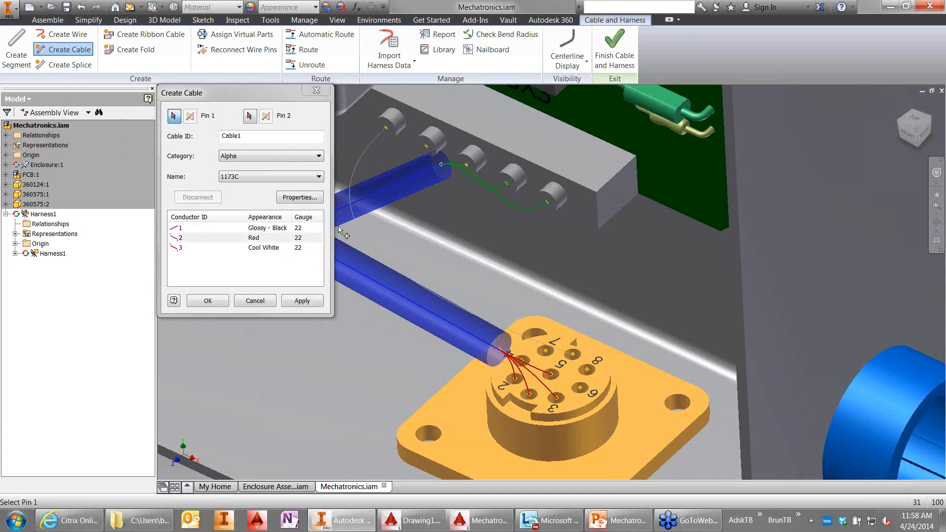
Step: Connect conductor 2 from 23X3's second pin to 23X1 pin 8, conductor 3 from the third pin to pin 7, and create the cable
left_click(430, 147)
left_click(586, 371)
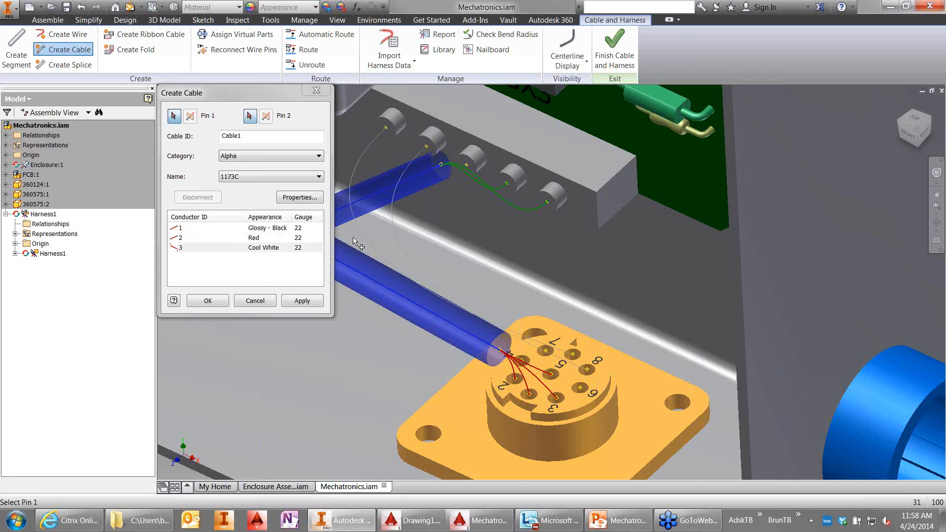
left_click(466, 165)
left_click(546, 351)
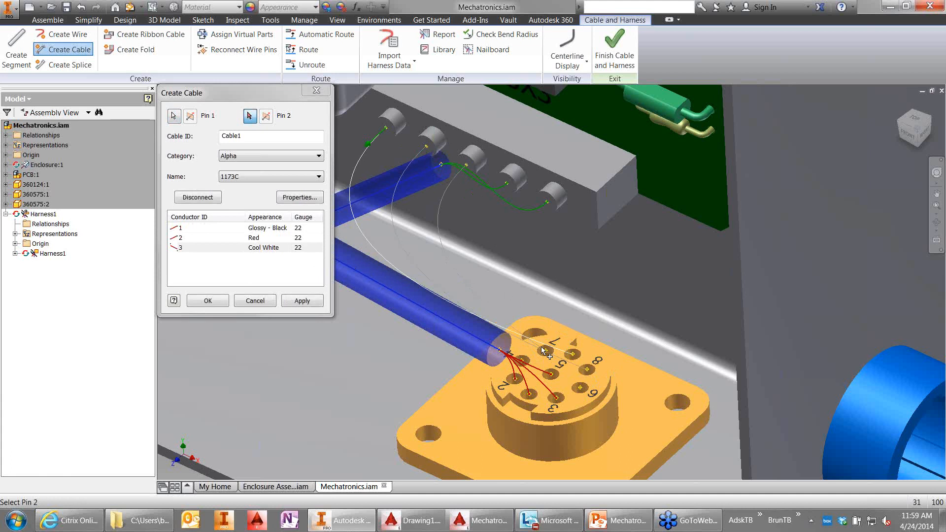
left_click(208, 301)
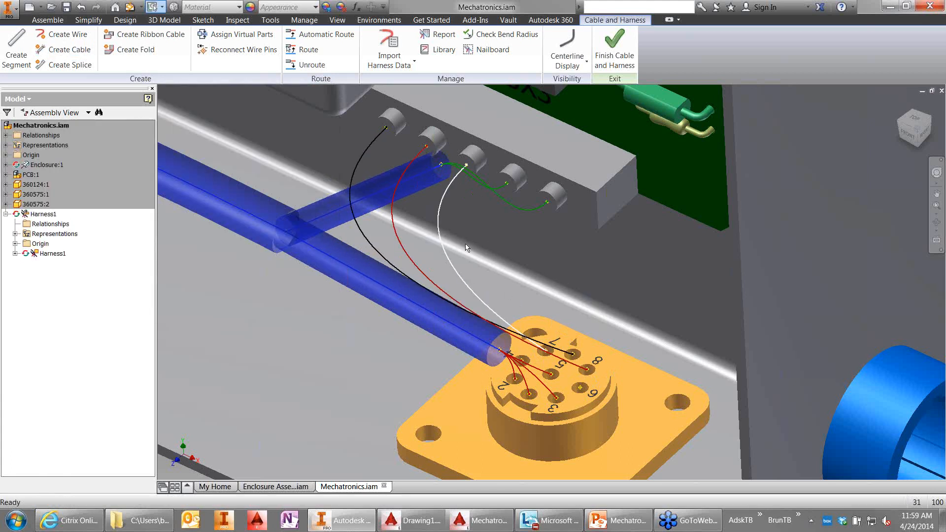
Step: Route the new cable's three conductors from the 23X3 branch segment through to the main segment ending at 23X1
scroll(480, 232, "down", 2)
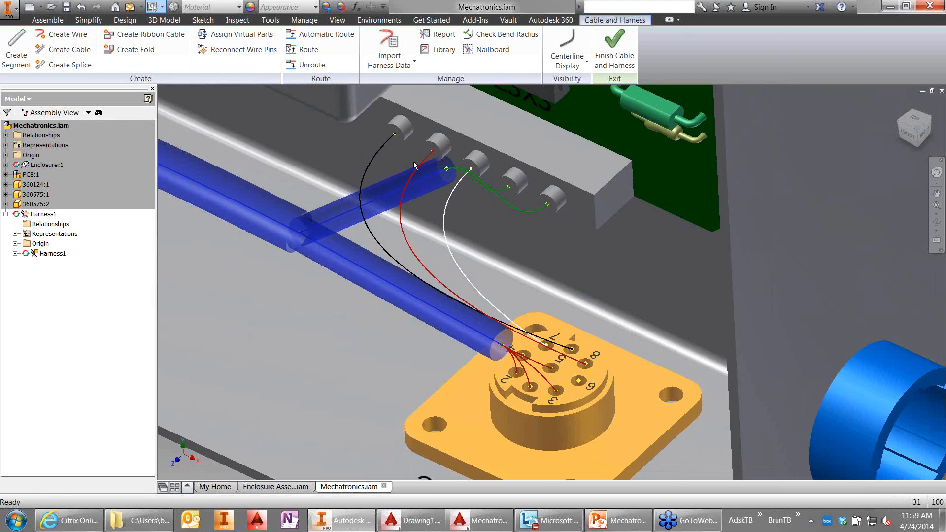
left_click(305, 49)
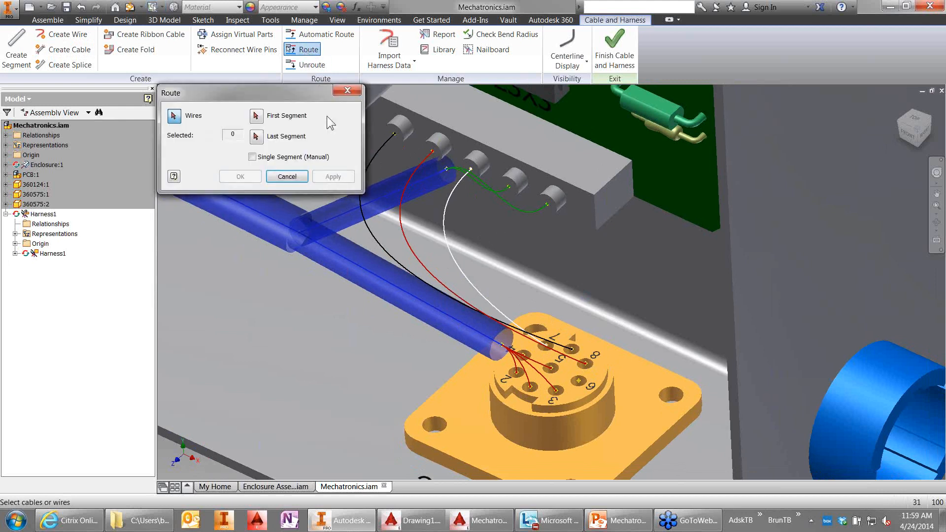
left_click(376, 243)
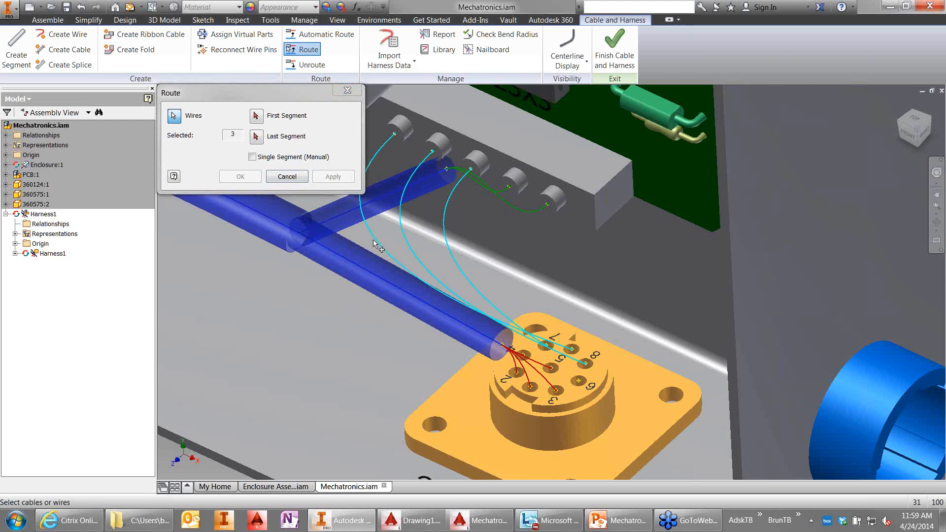
left_click(260, 117)
left_click(351, 220)
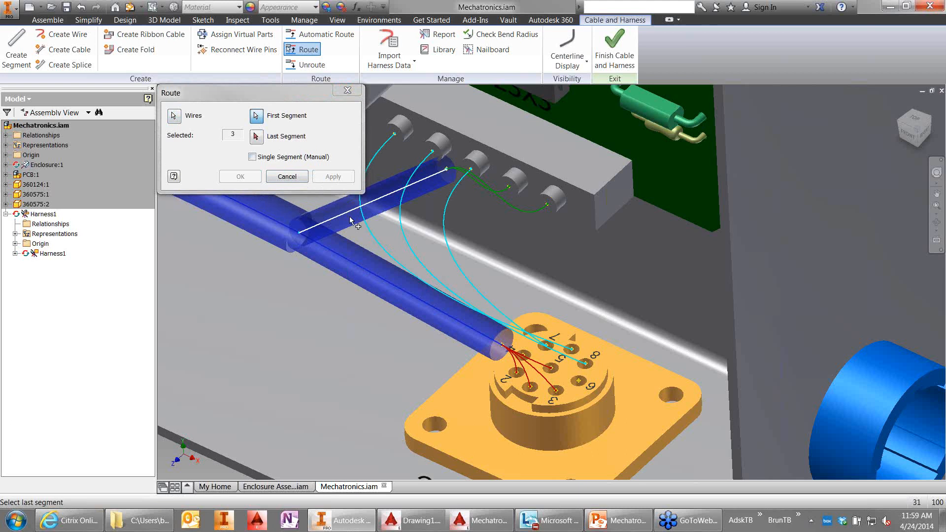
left_click(382, 279)
left_click(250, 181)
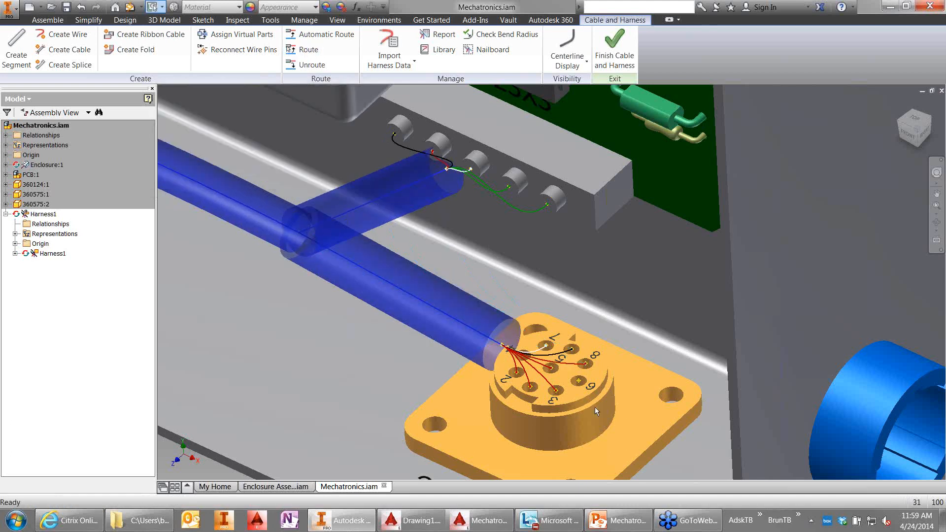
Step: Start exporting Harness1's data as a harness data XML file and choose My Documents as the save location
scroll(654, 403, "down", 5)
scroll(628, 382, "down", 3)
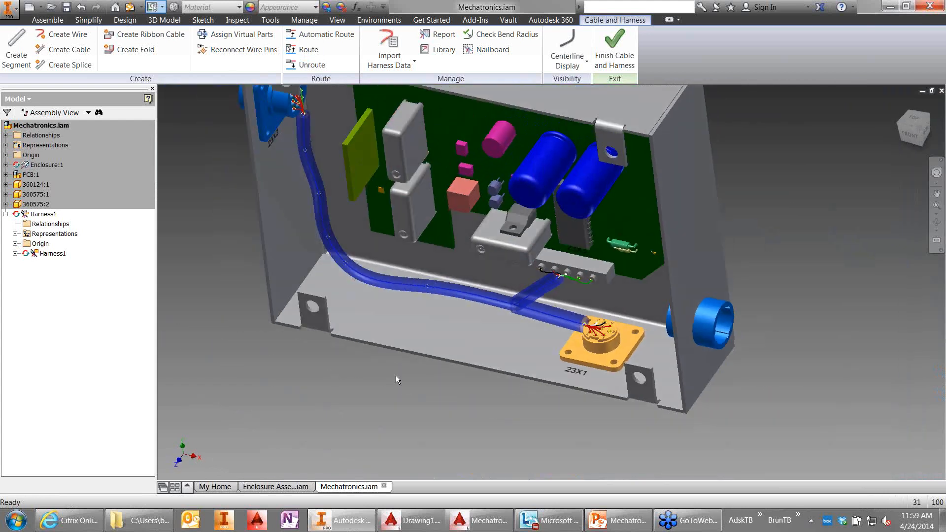
middle_click_drag(396, 375, 386, 215, "shift")
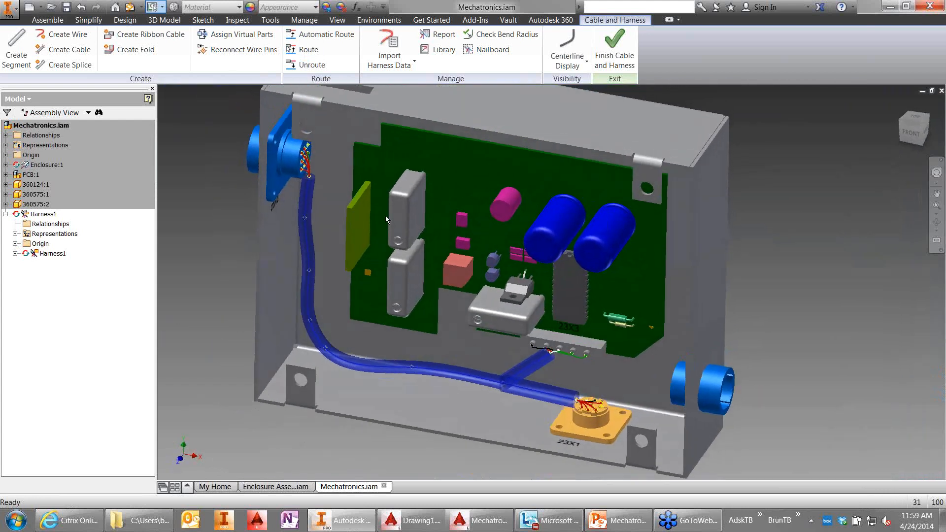
left_click(391, 65)
left_click(383, 129)
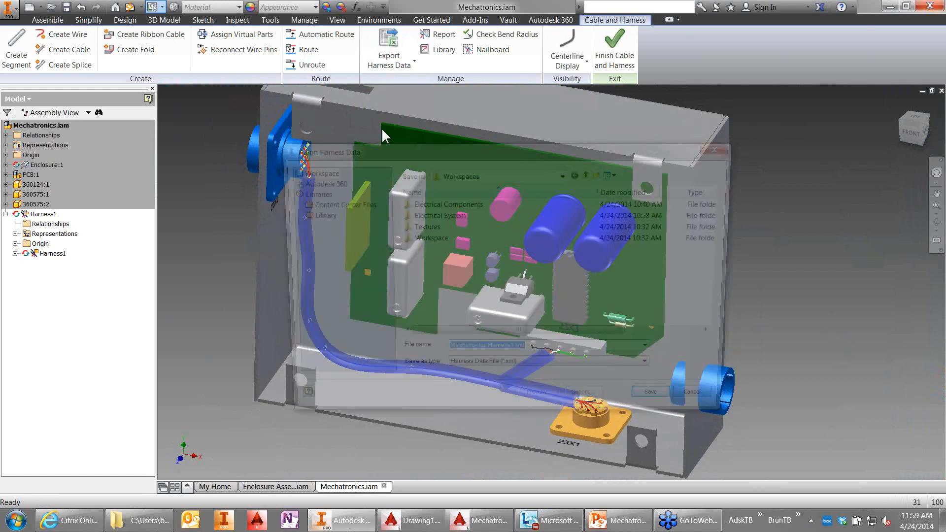
left_click(565, 174)
left_click(493, 226)
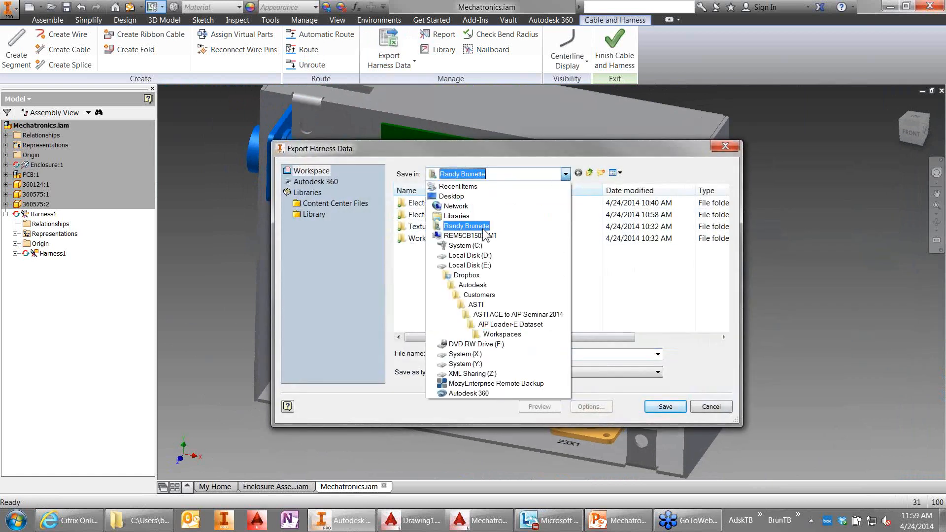
double_click(697, 214)
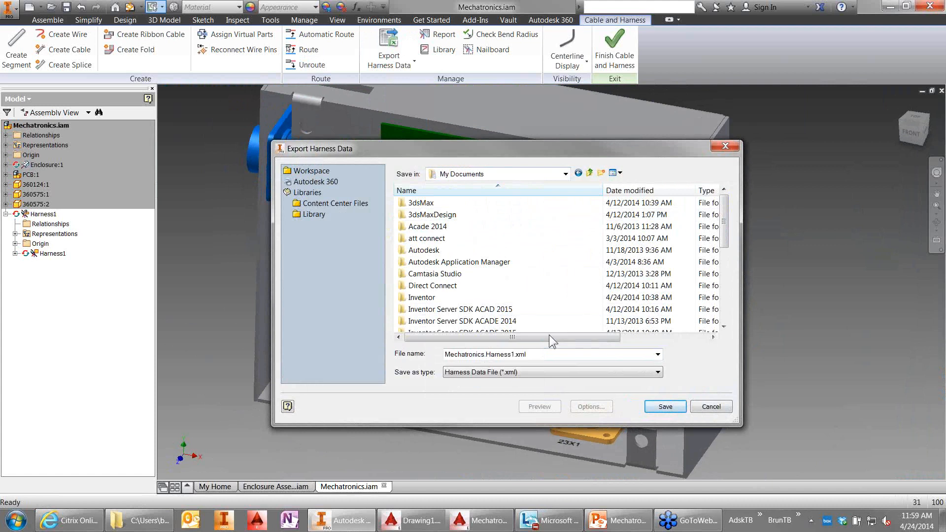
Step: Name the harness export ASTI AIP to ACE and save it, accepting the location outside the active project
left_click(537, 354)
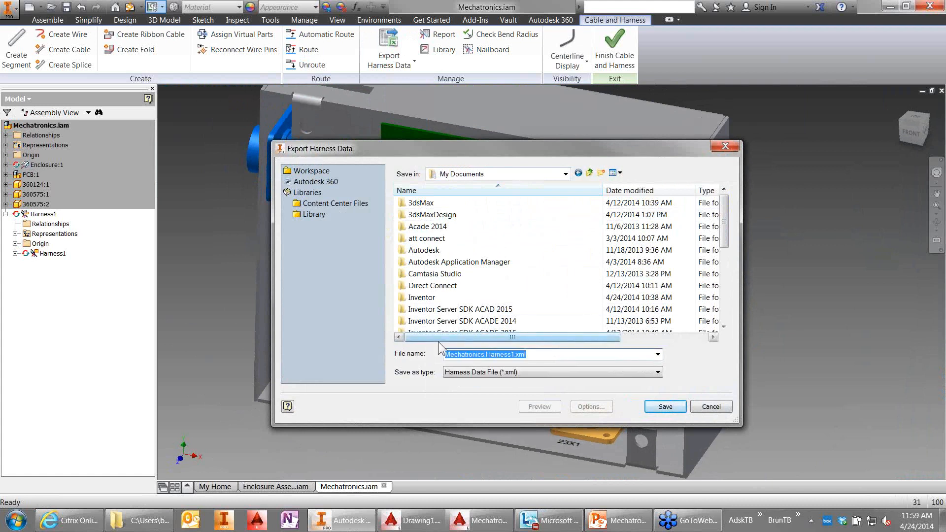
type("AST")
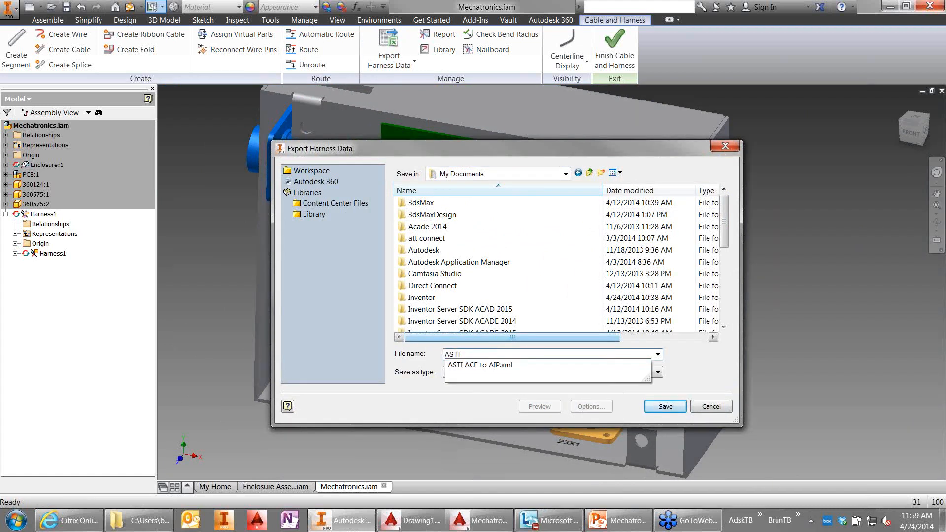
type("I S")
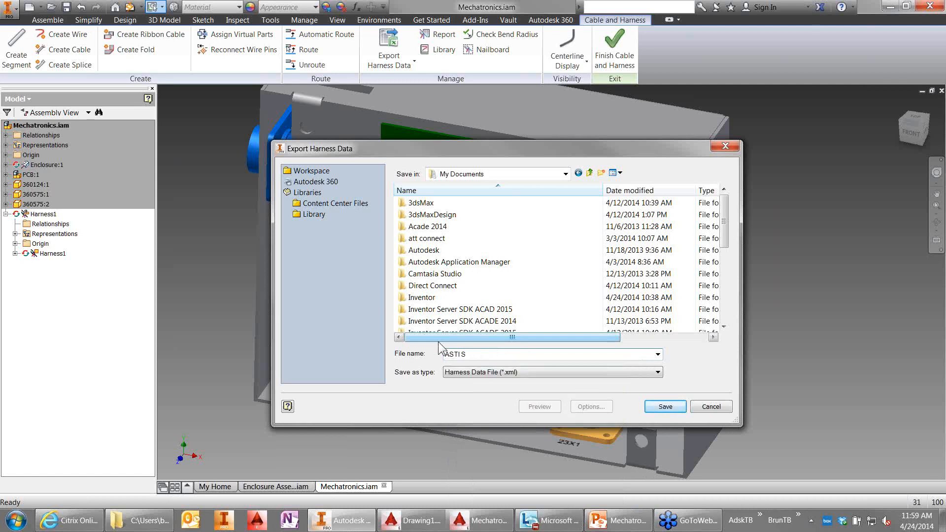
key("BackSpace")
type("AIP to ACE")
left_click(668, 408)
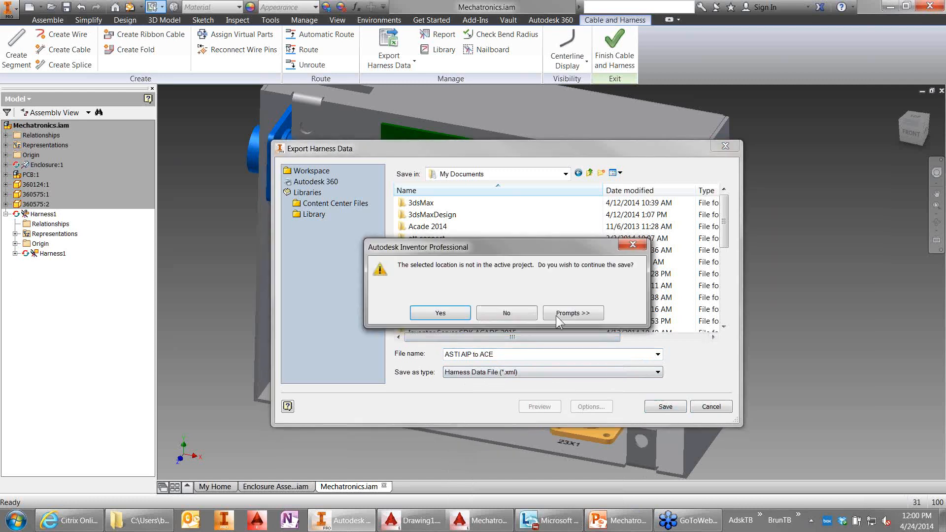
left_click(455, 314)
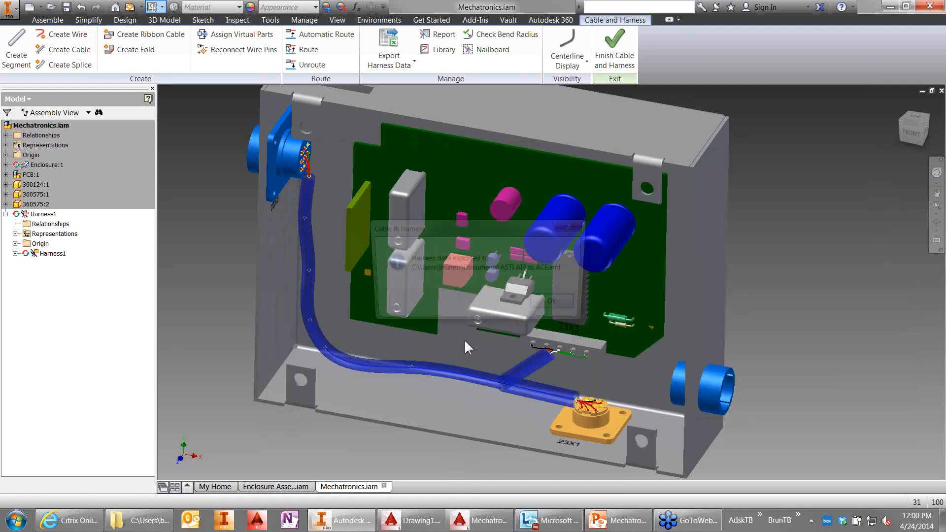
left_click(558, 306)
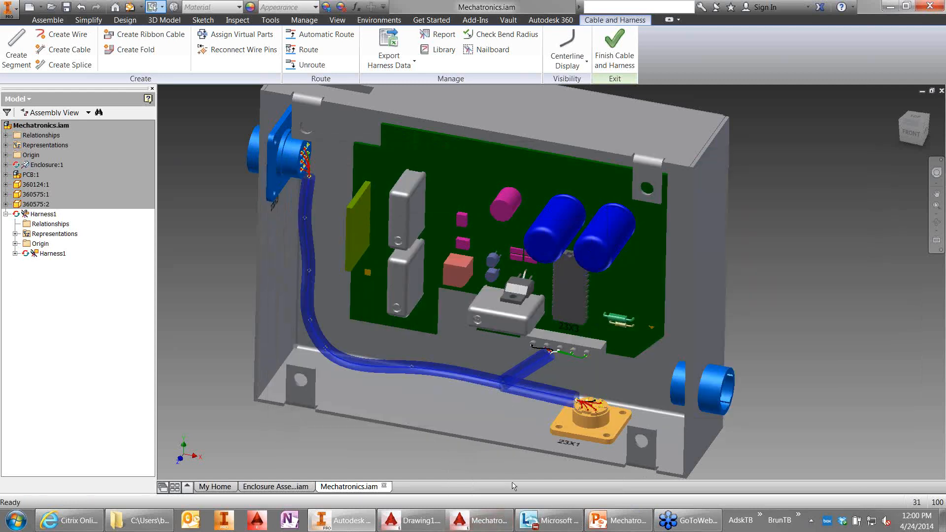
Step: Switch to AutoCAD Electrical and erase connector 23X2 and all wires in Mechatronics_2015_10.dwg, keeping connectors 23X1 and 23X3
left_click(498, 528)
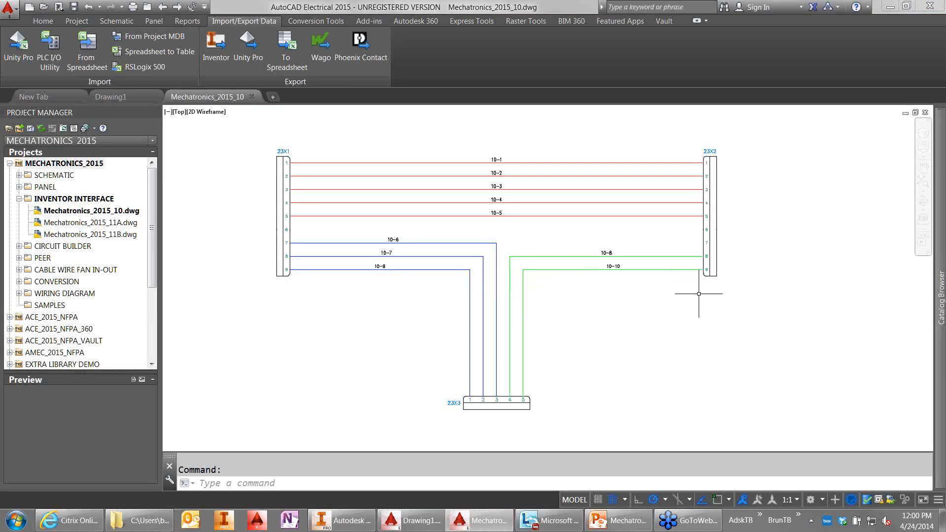
type("e")
key("Return")
left_click(741, 125)
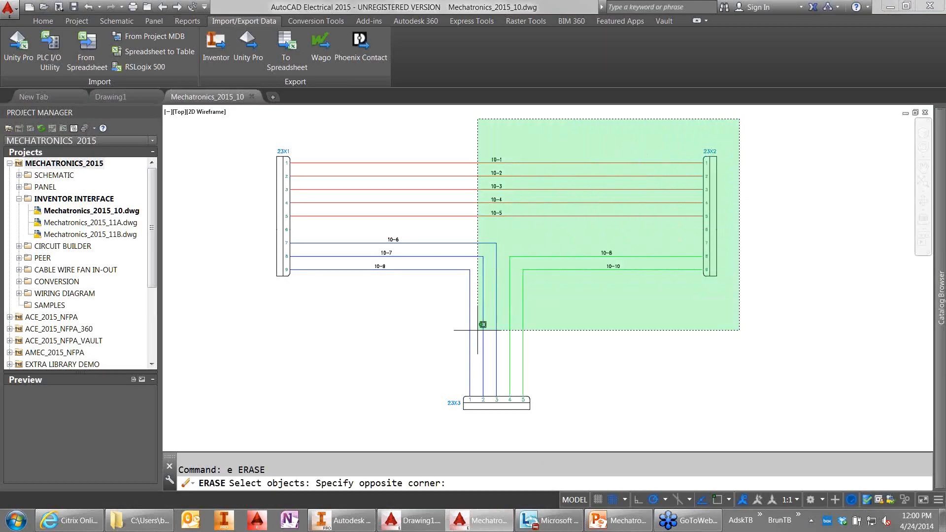
left_click(323, 387)
key("Return")
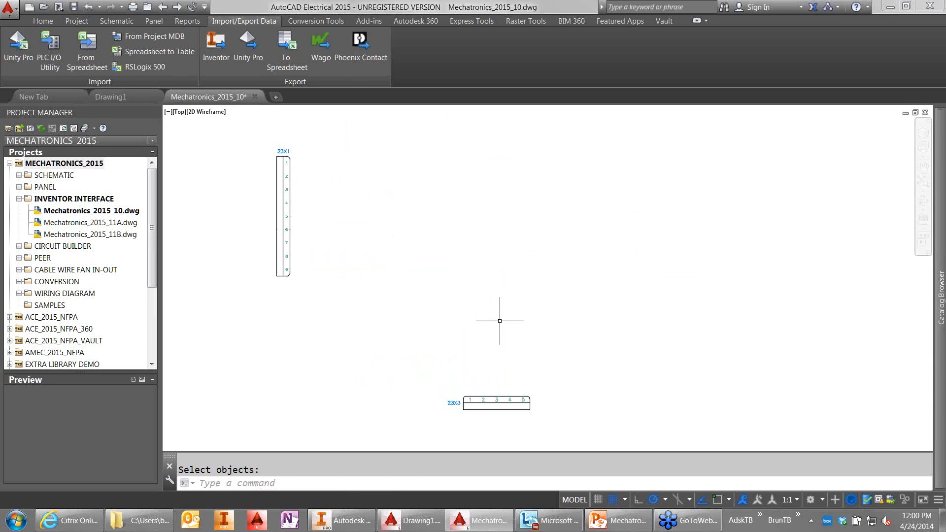
Step: Start inserting connectors from a list, loading ASTI AIP to ACE.xml from My Documents as the import file
left_click(121, 22)
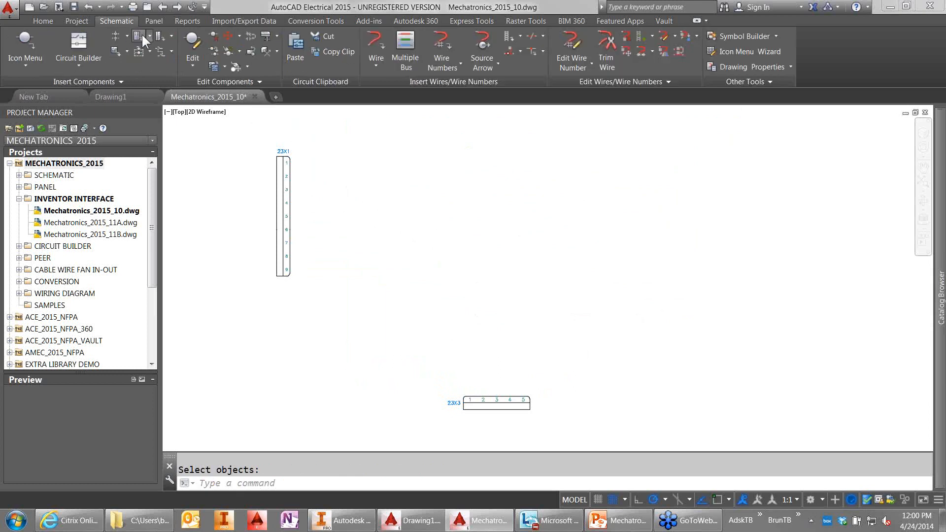
left_click(170, 37)
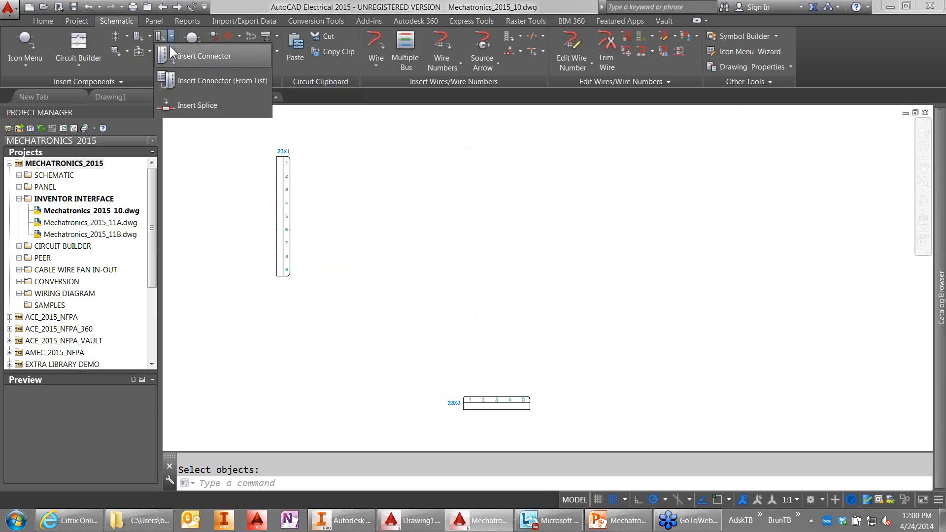
left_click(196, 81)
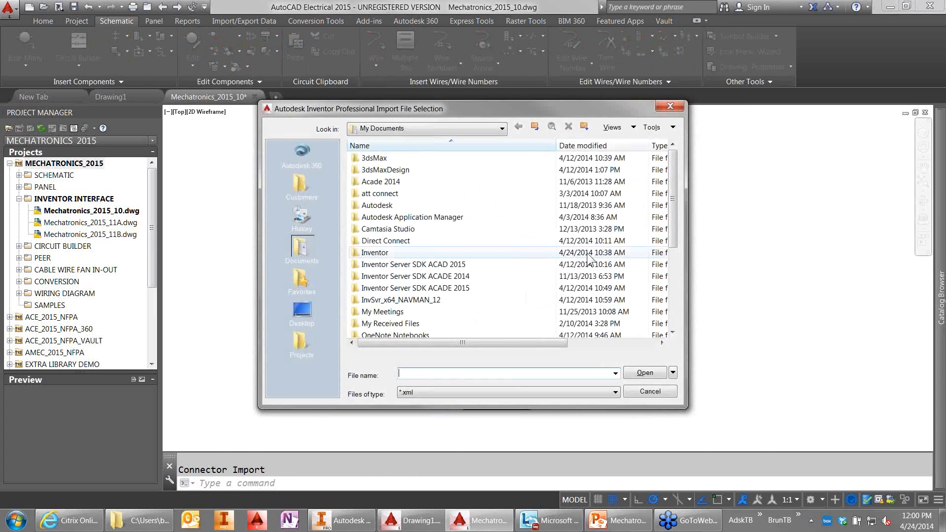
left_click_drag(669, 199, 669, 297)
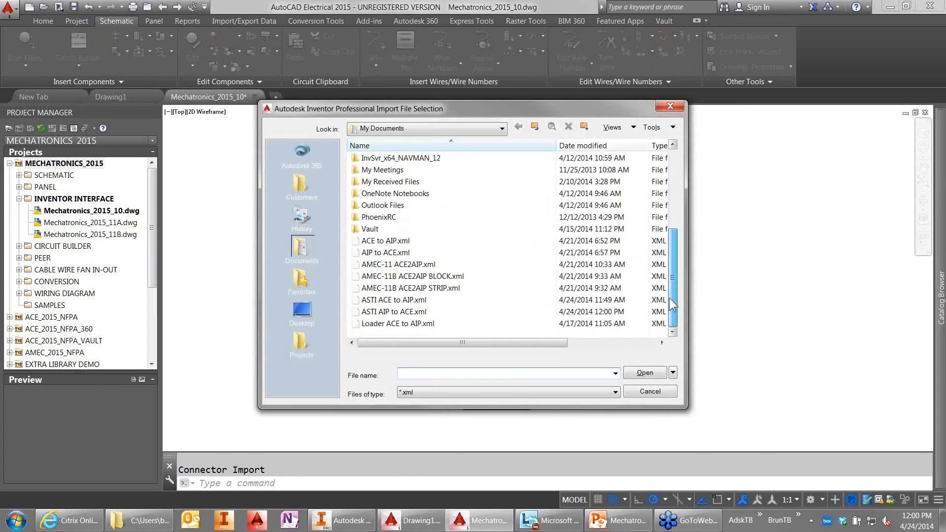
left_click(386, 312)
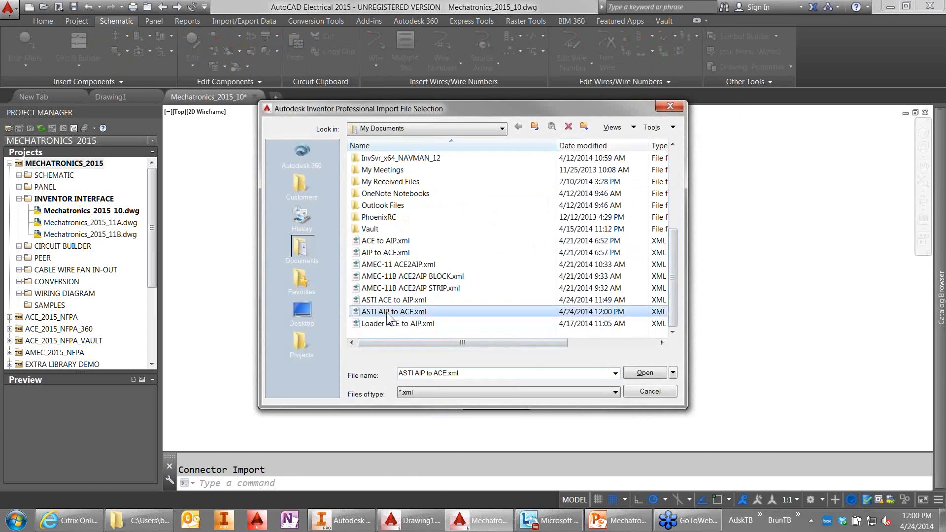
left_click(646, 373)
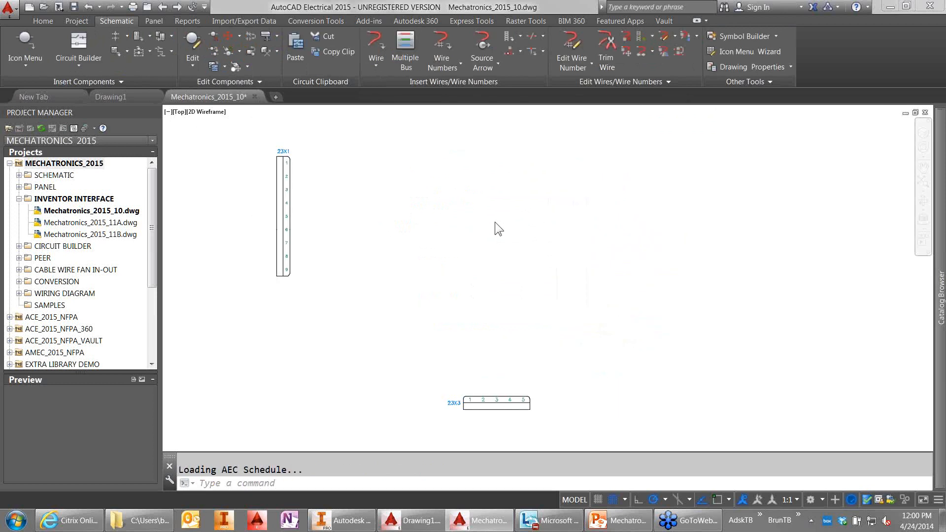
Step: Insert connector 23X2 from the connector list at coordinates 22,16, with 0.5000 fixed pin spacing and all pins
left_click_drag(273, 10, 491, 118)
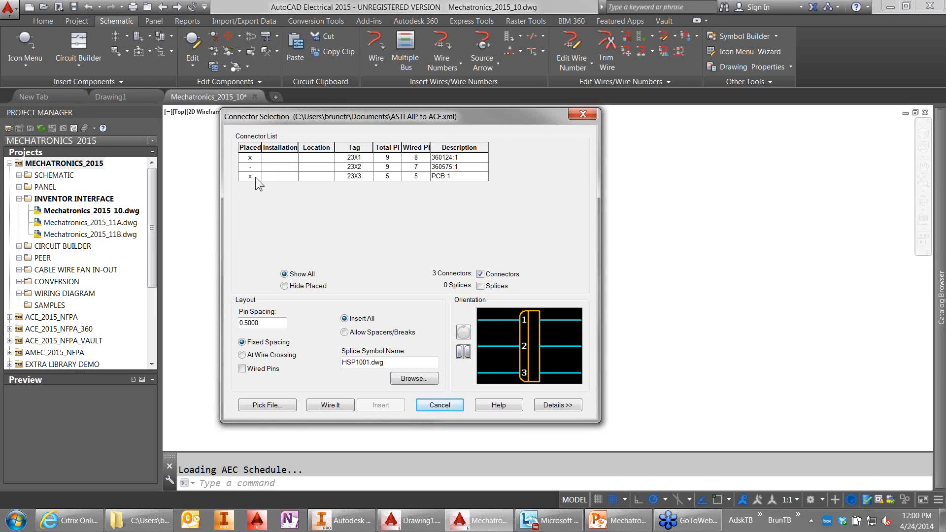
left_click_drag(302, 119, 620, 122)
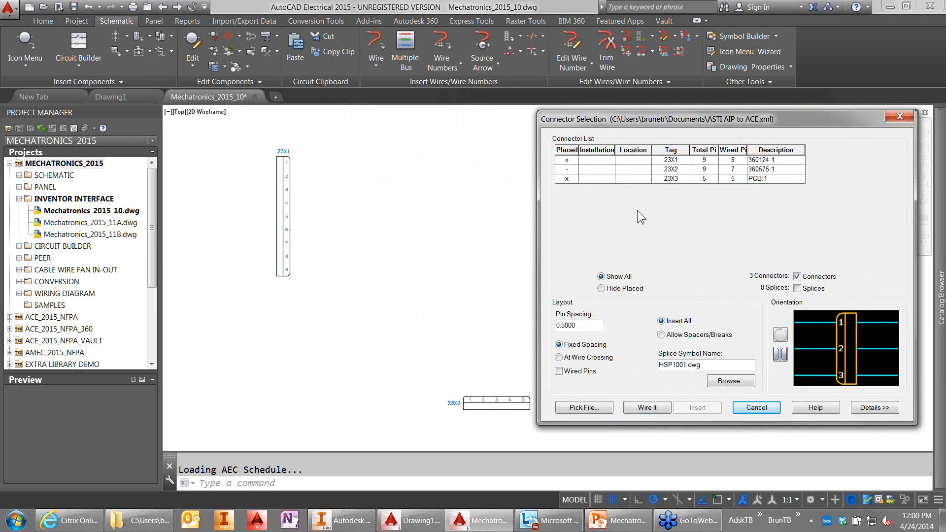
left_click(659, 170)
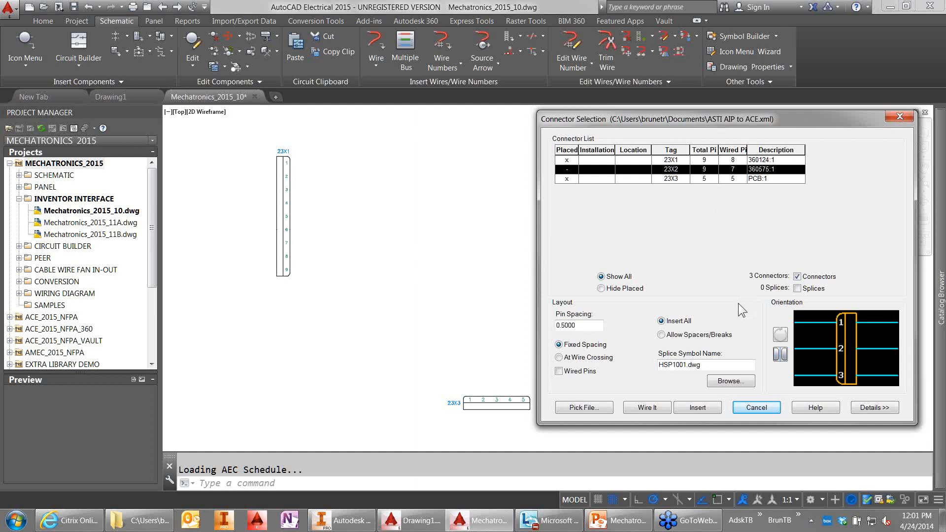
left_click(700, 409)
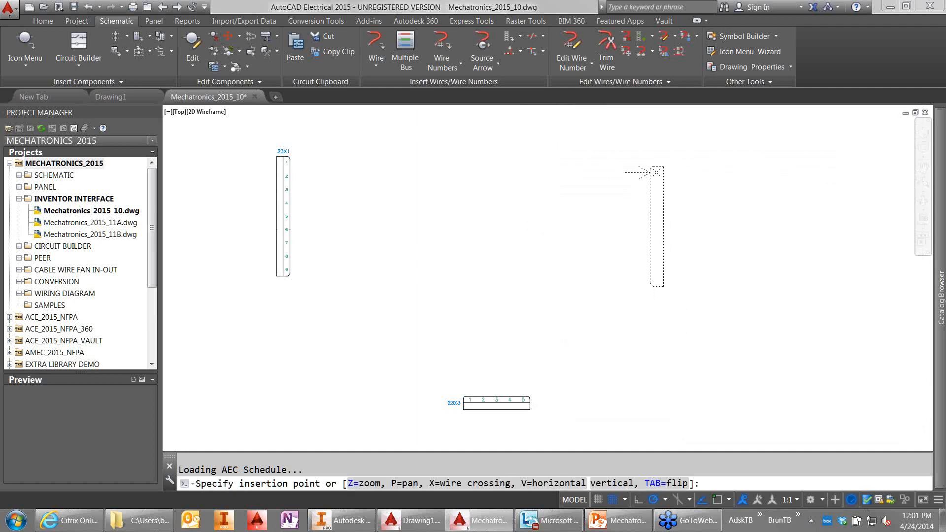
type("22,16")
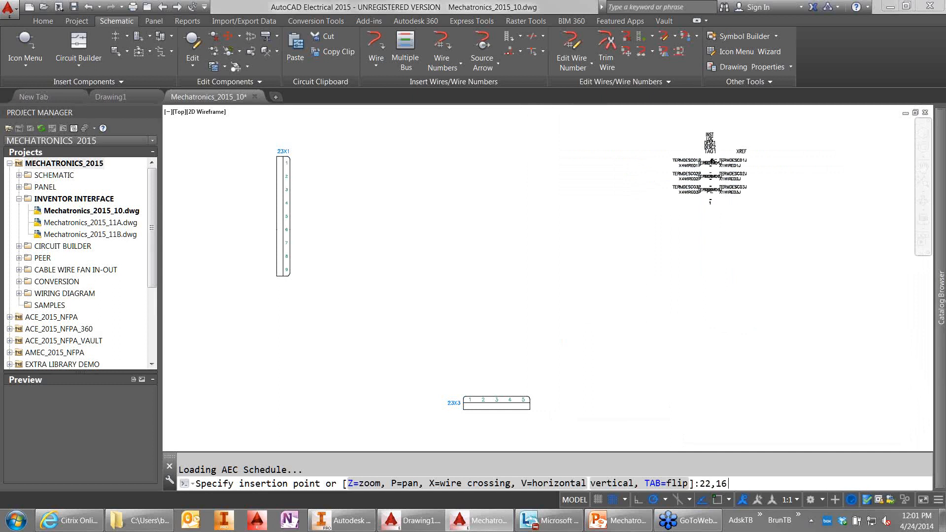
key("Return")
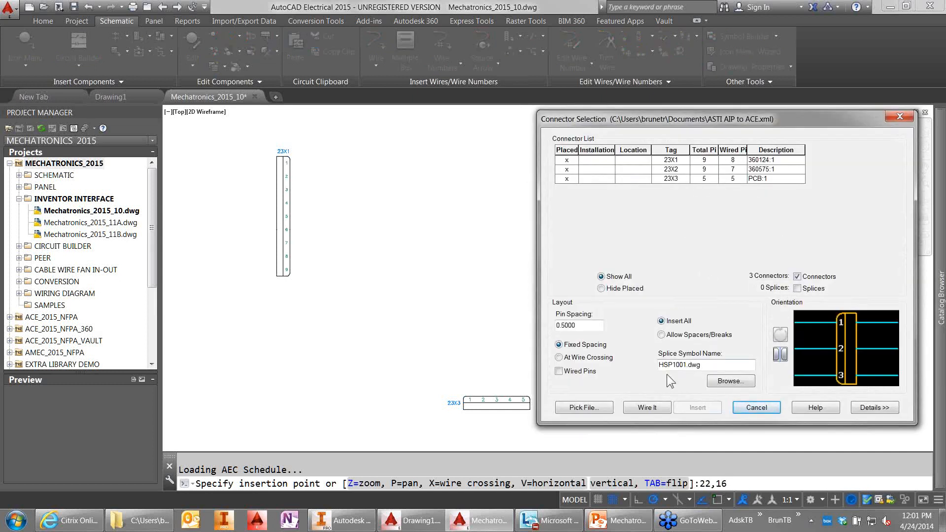
Step: Wire connectors 23X1, 23X2 and 23X3 together from the imported harness data and close the connector selection
left_click(646, 406)
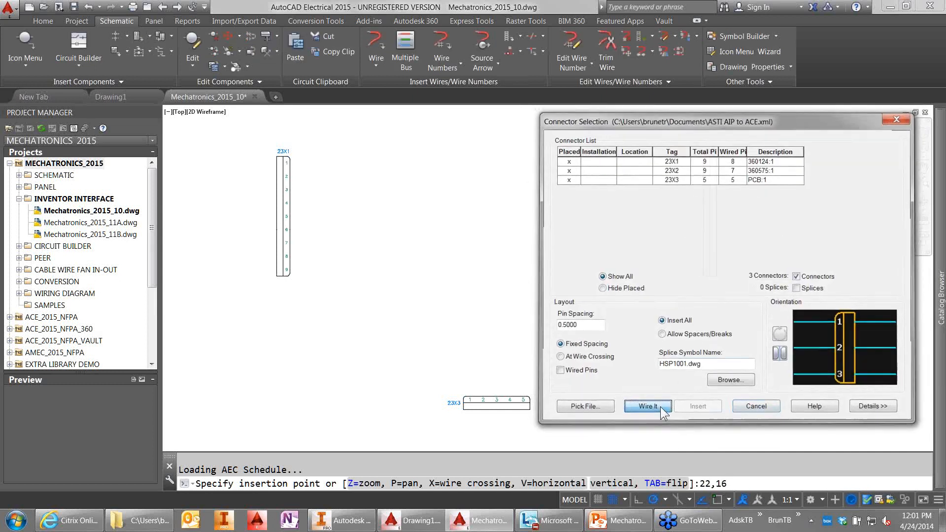
left_click(661, 407)
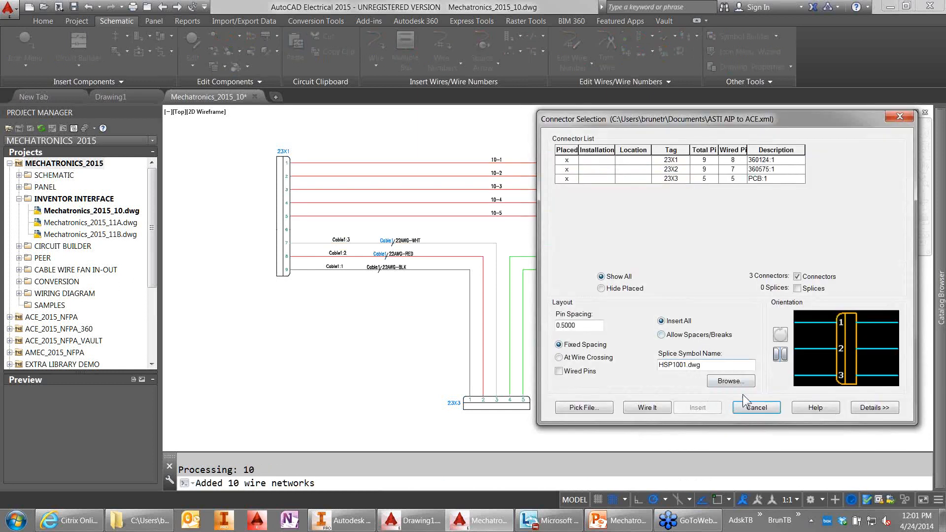
left_click(754, 407)
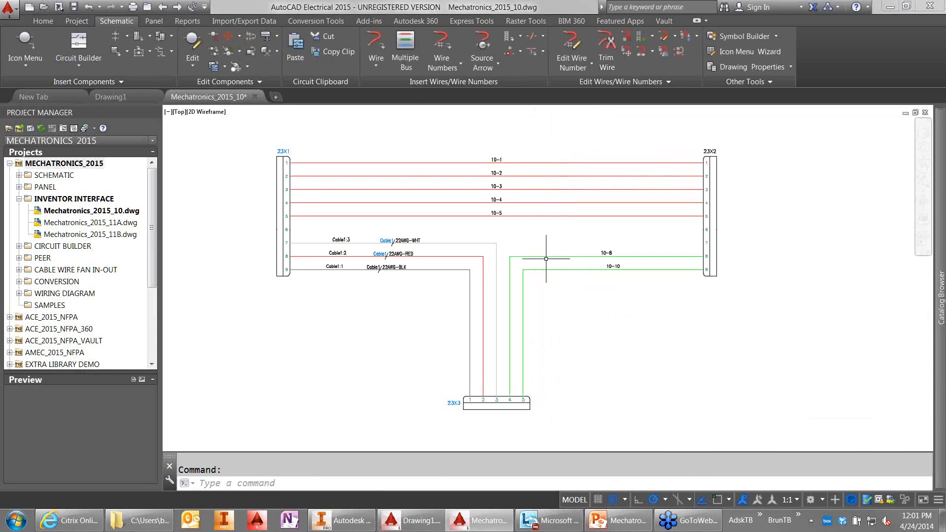
scroll(546, 258, "up", 2)
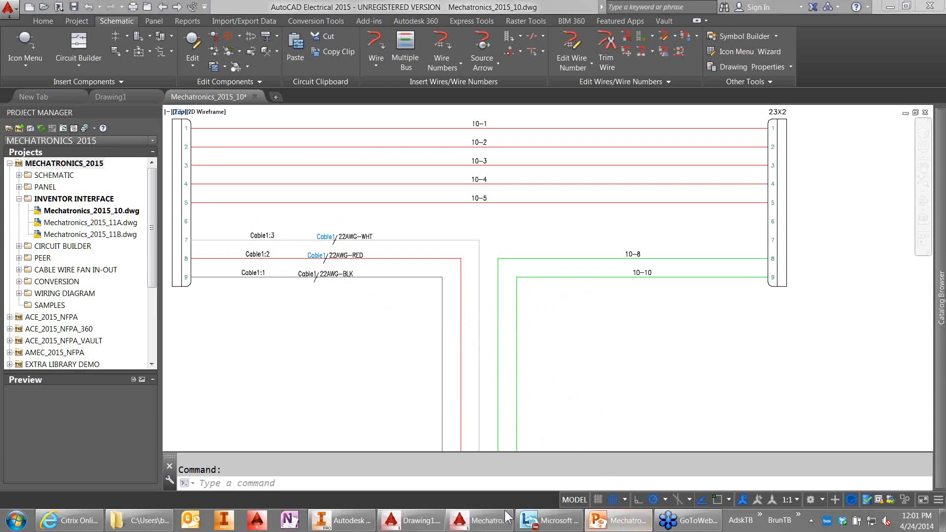
Step: Switch to Inventor to examine Cable1's conductors under Harness1, and return to AutoCAD Electrical to compare the wiring drawing
left_click(349, 522)
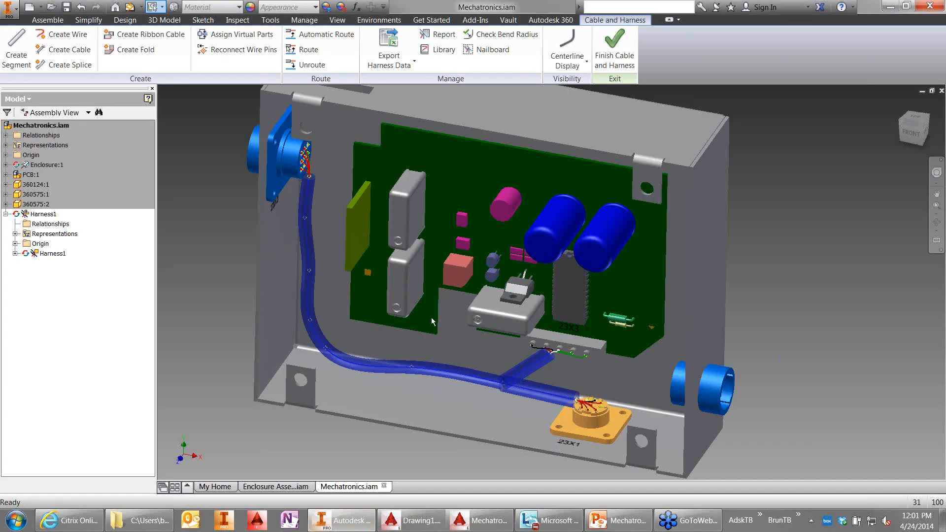
left_click(15, 254)
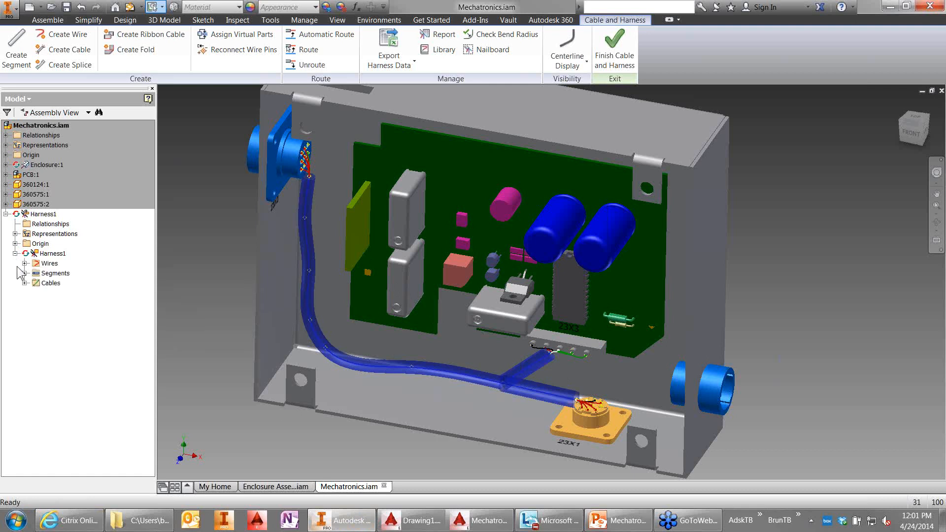
left_click(24, 283)
left_click(34, 293)
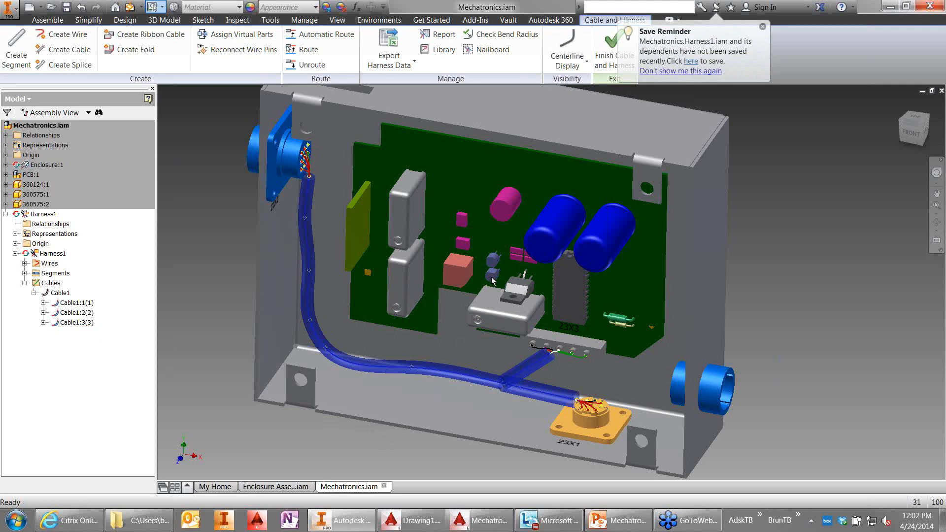
left_click(485, 515)
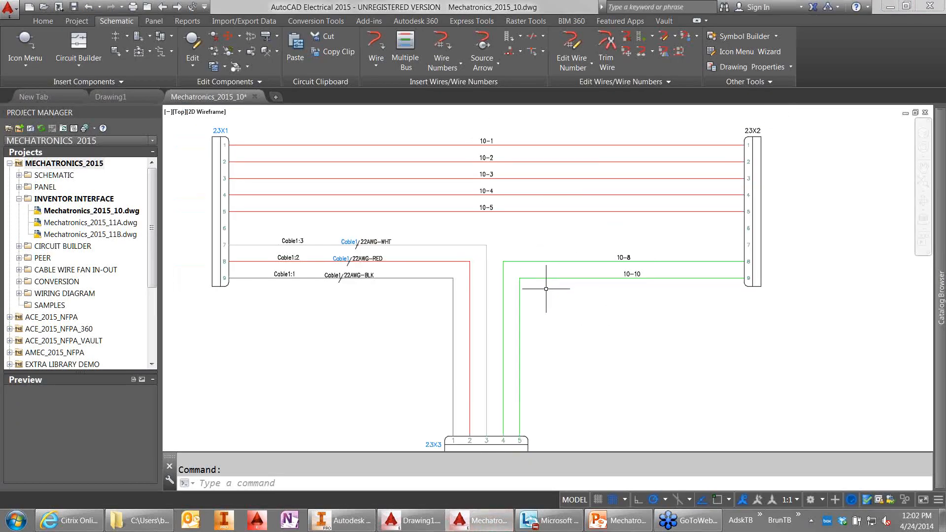
scroll(546, 288, "down", 1)
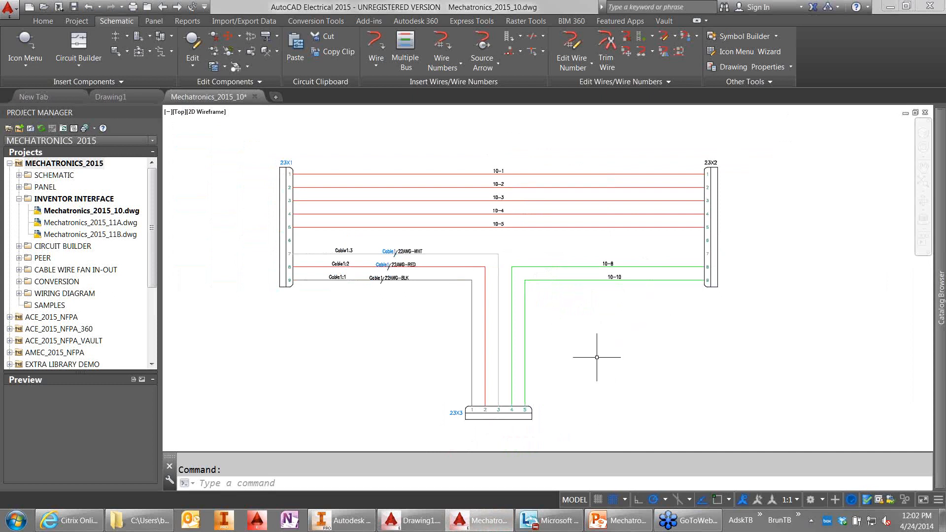
Step: Switch to Inventor and create a nailboard drawing of the harness from the Standard.dwg template
left_click(352, 527)
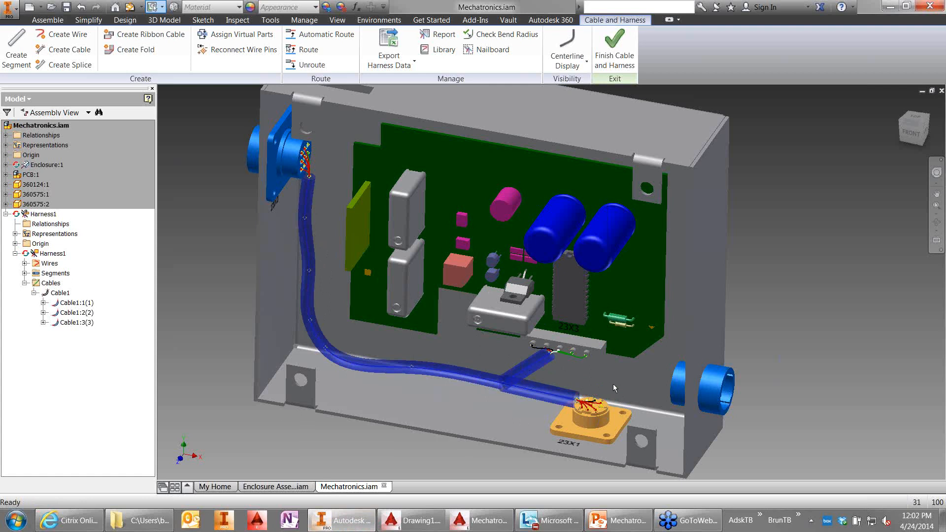
middle_click_drag(613, 384, 592, 360, "shift")
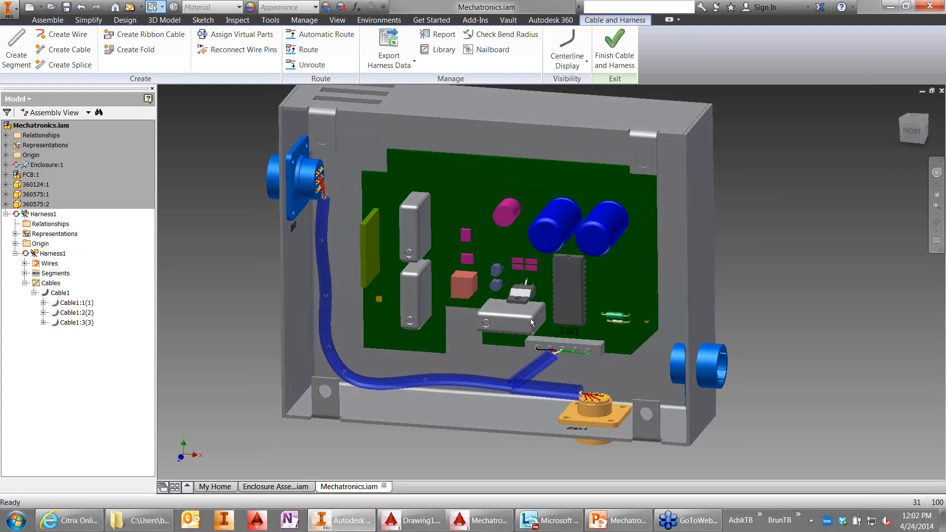
left_click(488, 51)
left_click(353, 192)
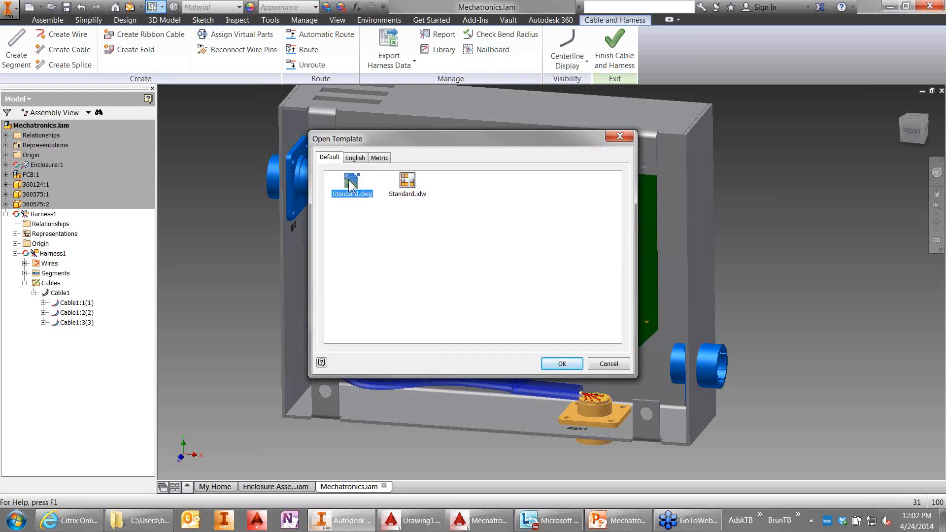
double_click(352, 190)
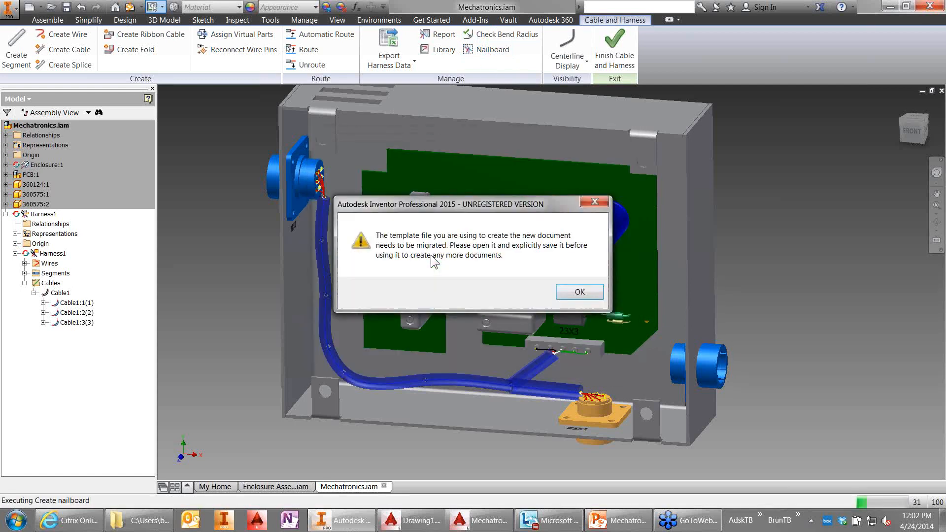
left_click(571, 294)
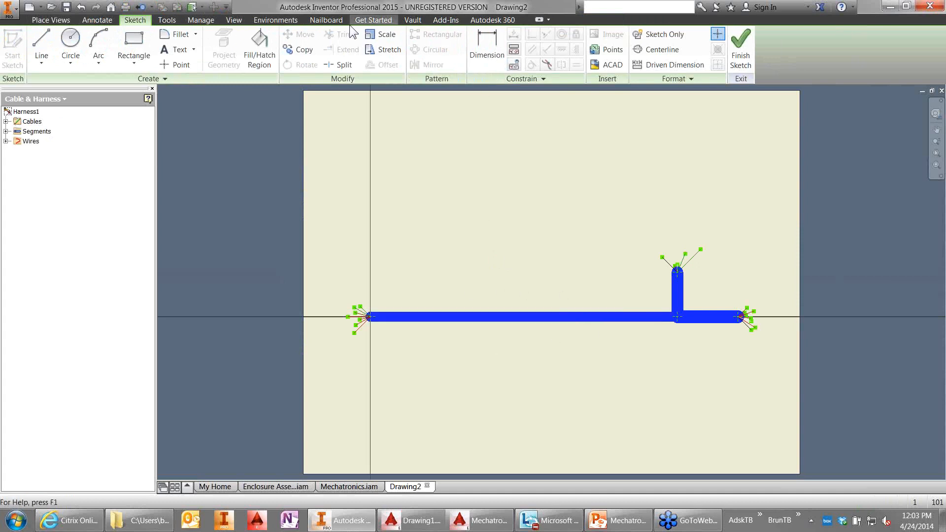
Step: Add a harness dimension below the long horizontal segment, from its wire fan-out end to the branch junction
left_click(321, 19)
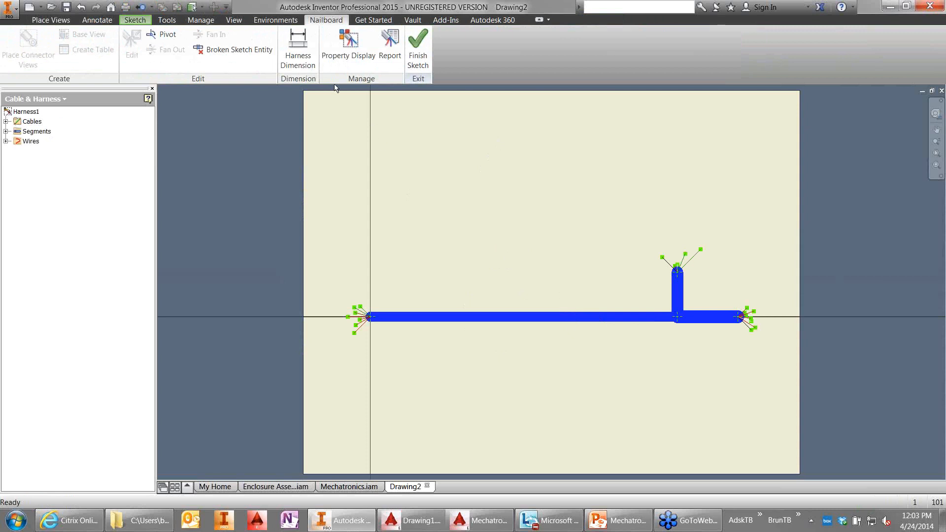
left_click(298, 49)
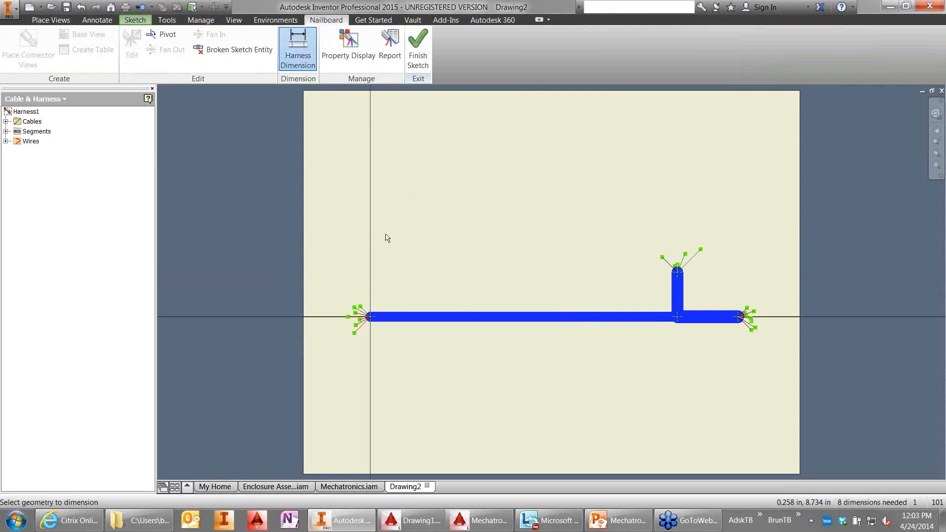
left_click(379, 325)
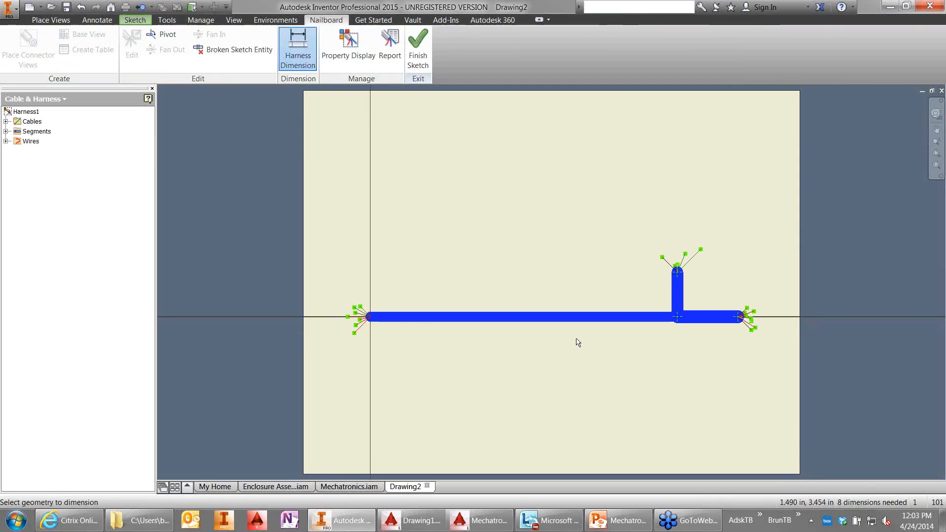
left_click(676, 319)
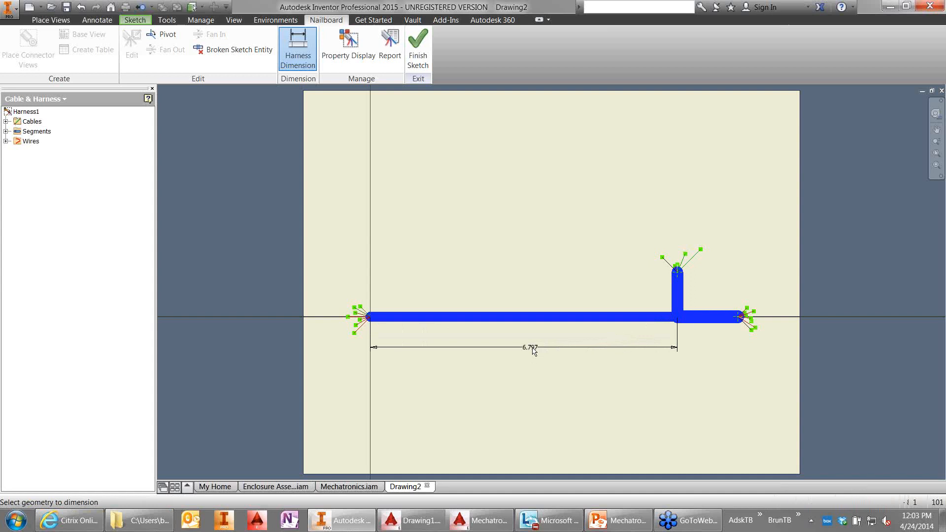
key("Escape")
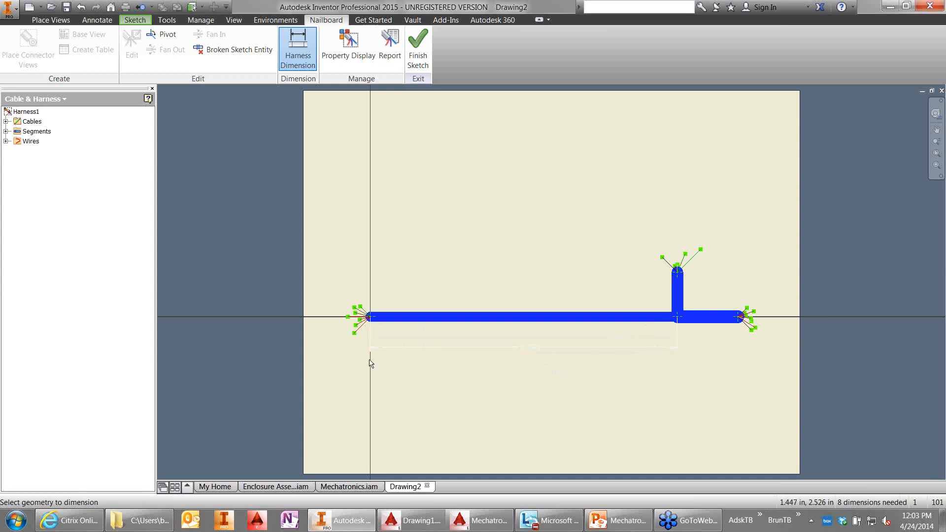
Step: Add a harness dimension to the lowest wire in the fan-out at the long segment's free end
scroll(353, 341, "up", 2)
scroll(353, 341, "up", 2)
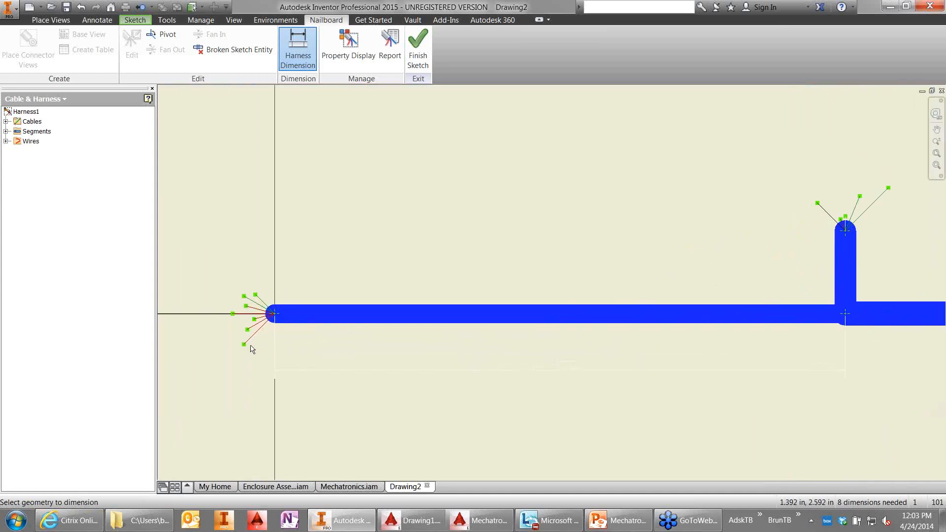
left_click(272, 314)
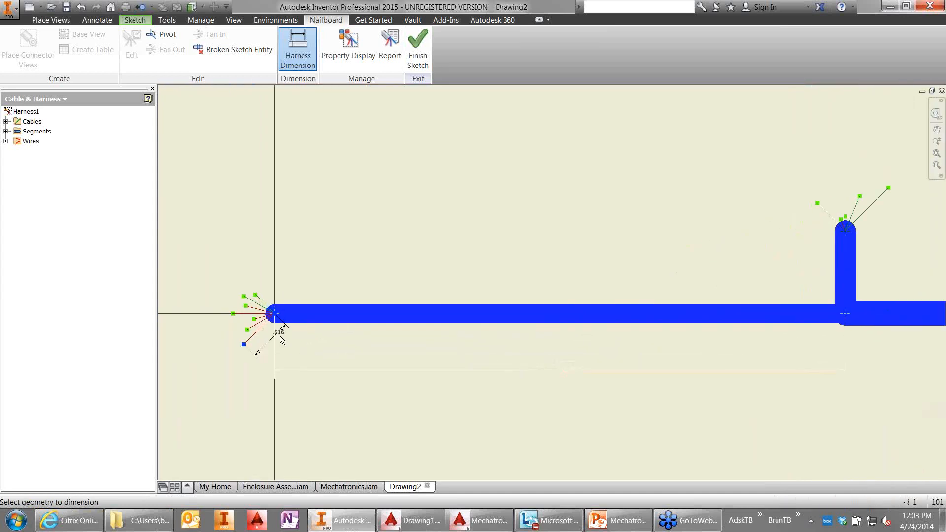
left_click(288, 348)
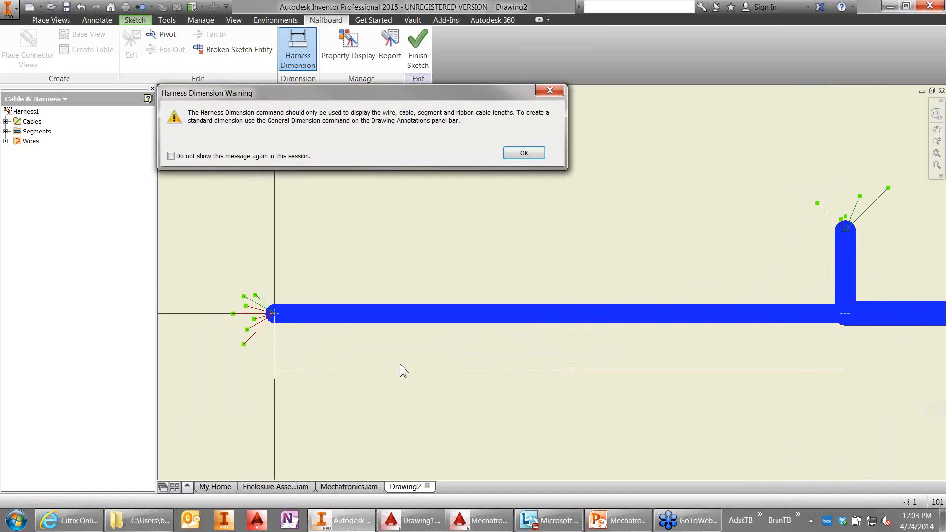
left_click(524, 154)
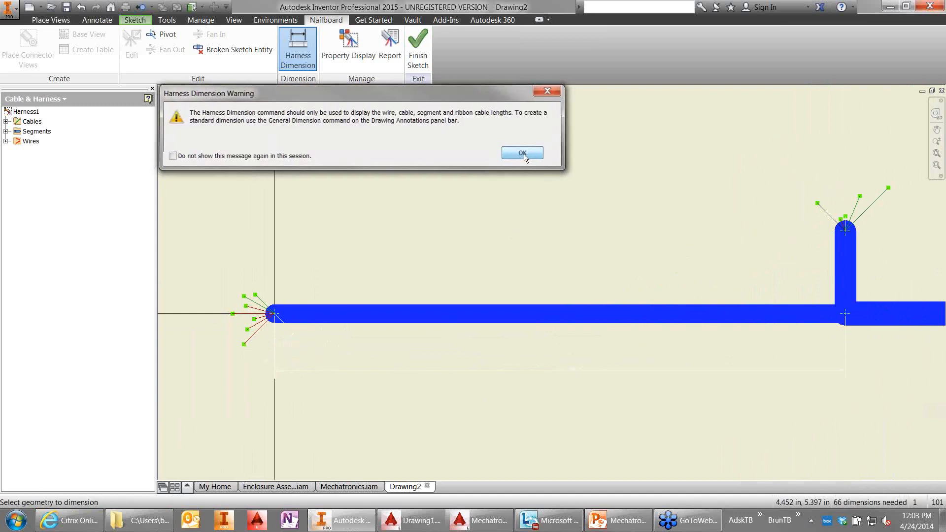
scroll(667, 359, "down", 4)
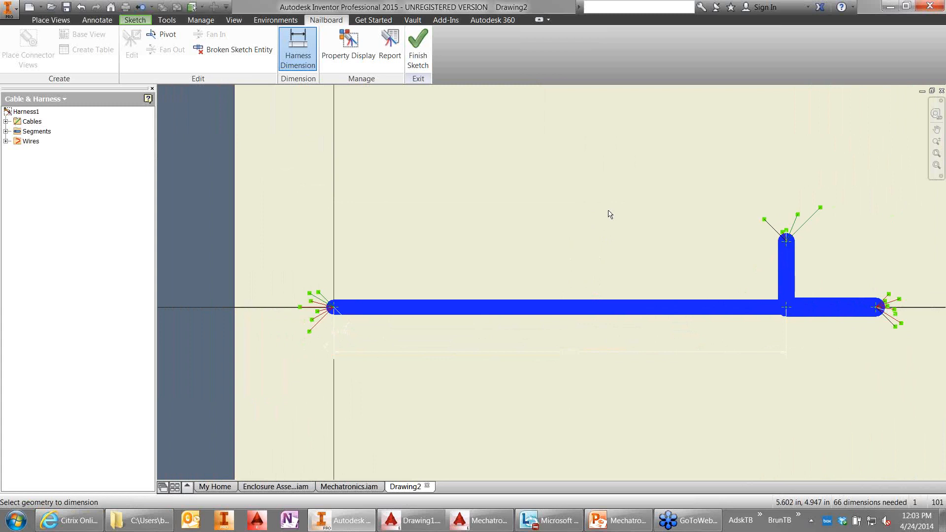
Step: Break the long horizontal segment between two points along it, removing 4.282 in of displayed length
left_click(238, 49)
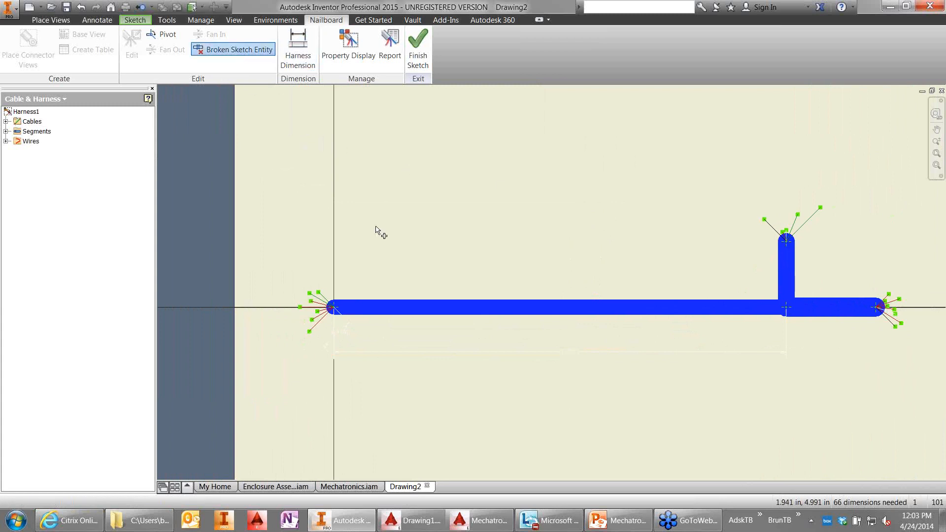
left_click(385, 308)
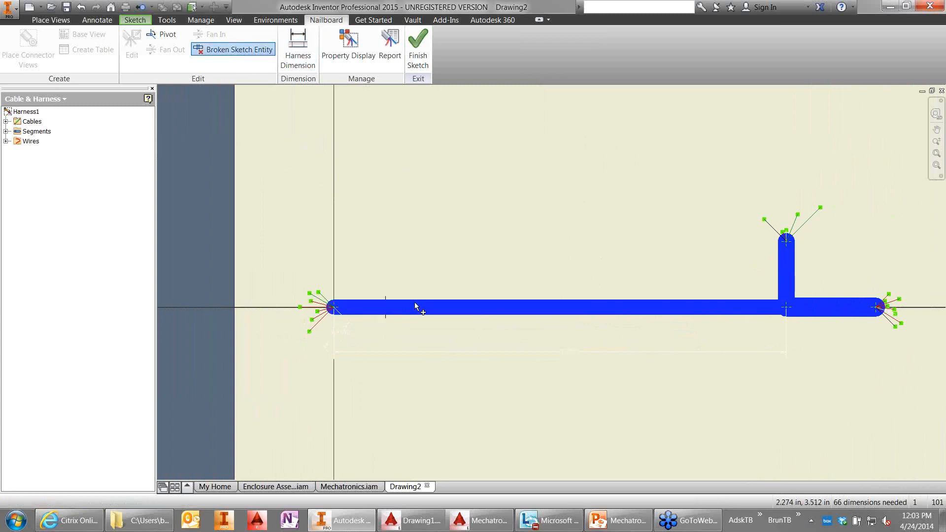
left_click(671, 308)
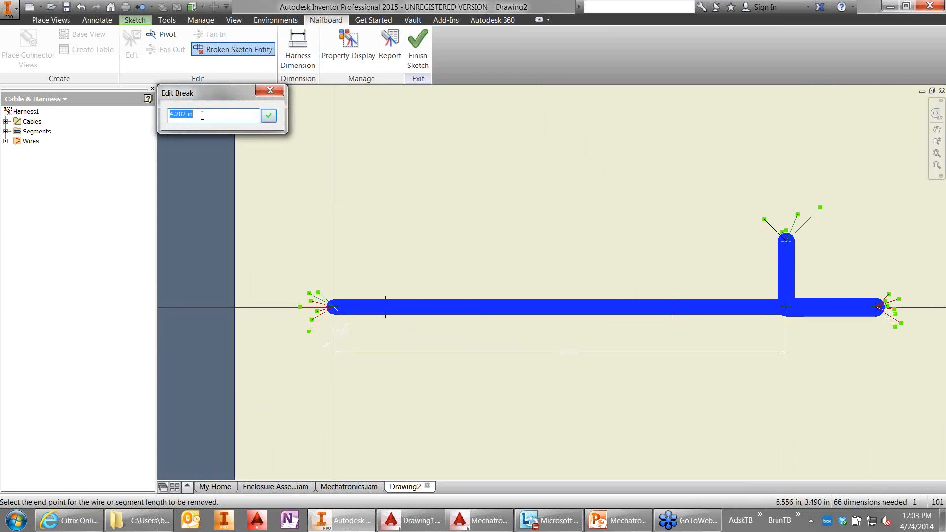
left_click(268, 118)
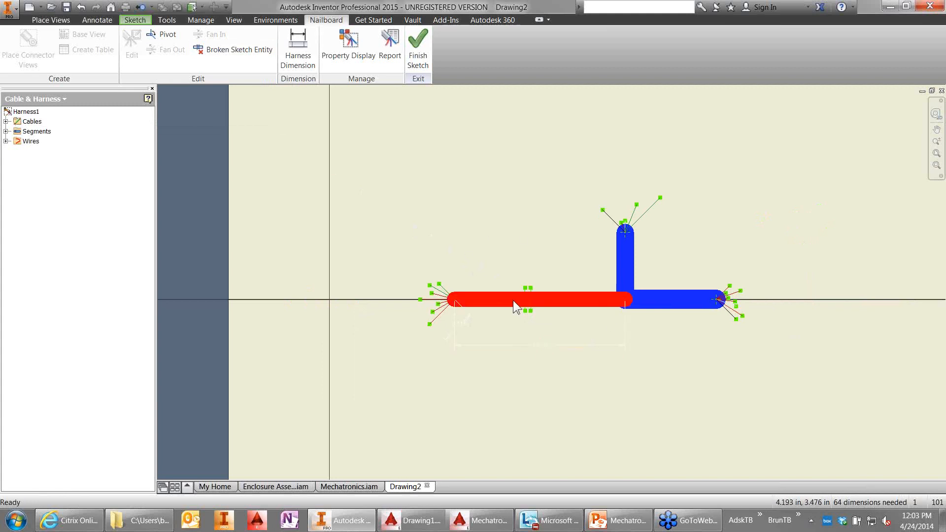
Step: Pivot the vertical branch about the segment junction so it slants, and swing its longest green wire to horizontal
left_click(164, 34)
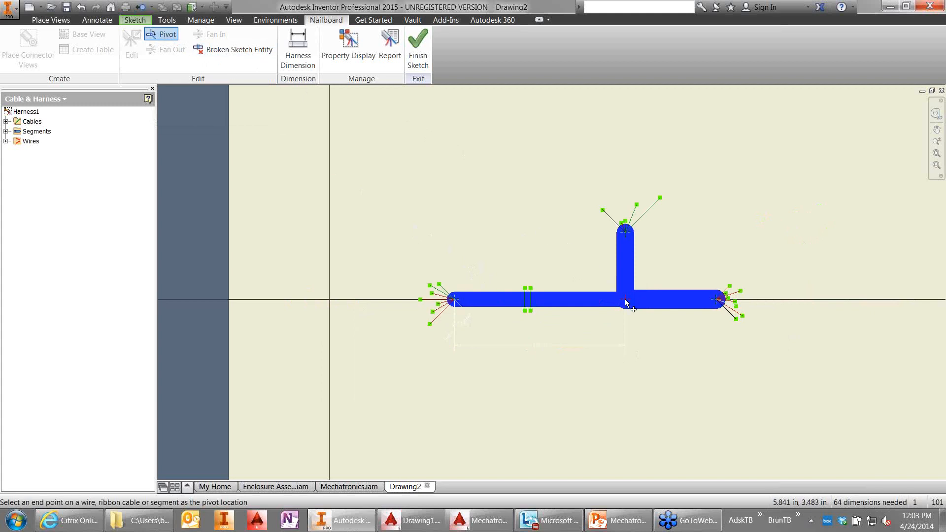
left_click(625, 299)
left_click_drag(626, 236, 655, 244)
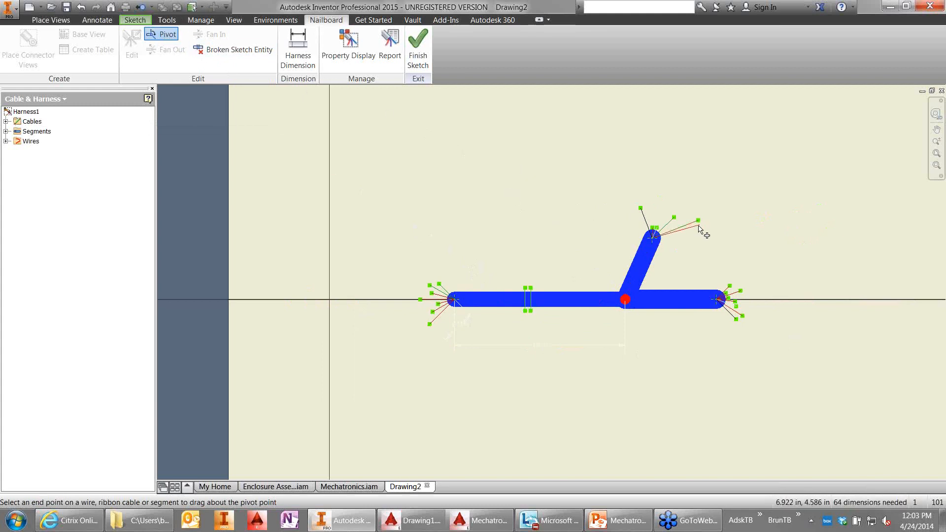
left_click_drag(700, 227, 702, 238)
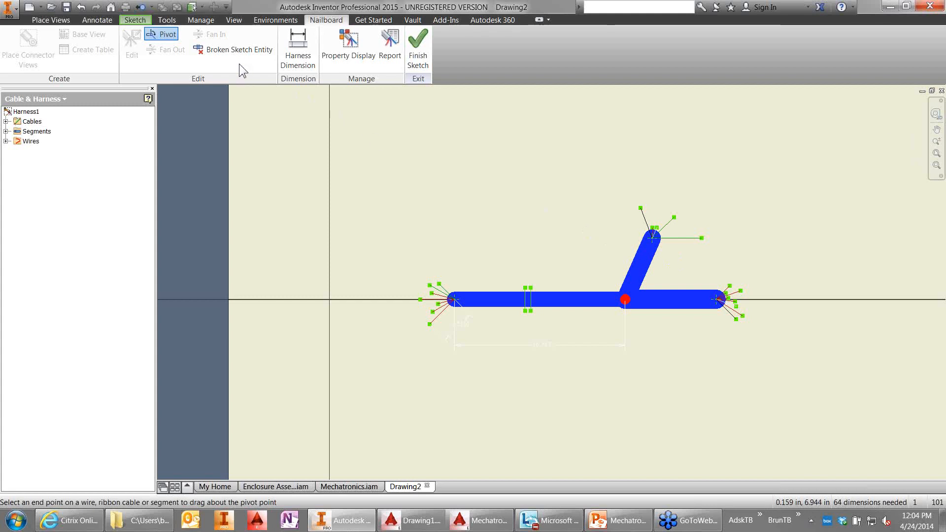
Step: Display the Pin Name property as value only for all pins in the nailboard sketch
left_click(348, 43)
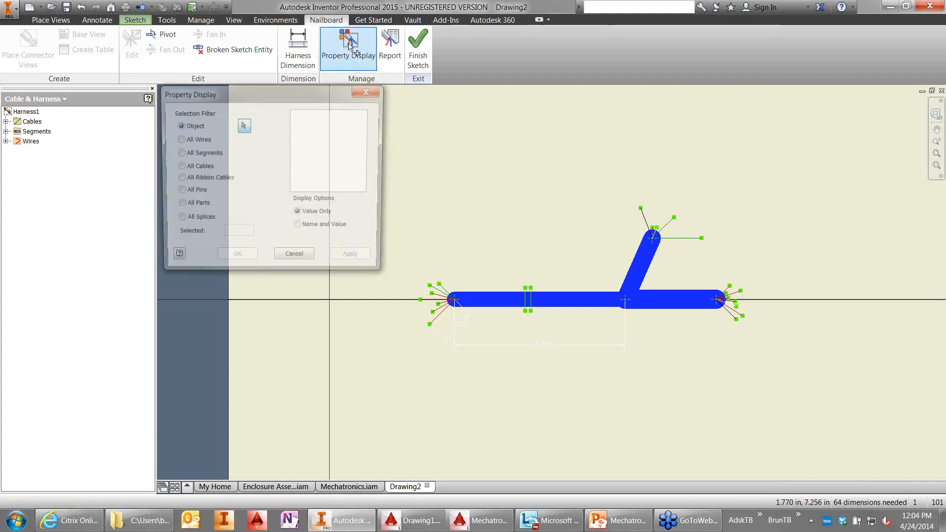
left_click(194, 192)
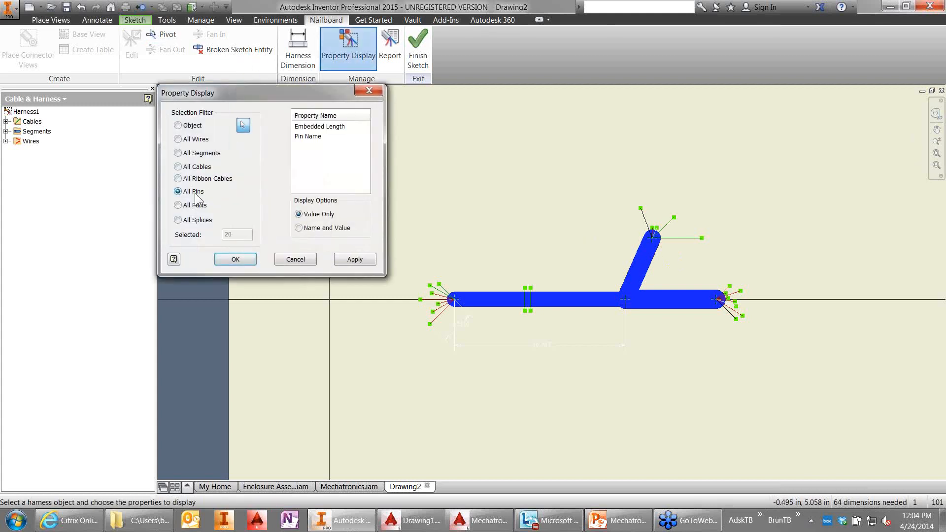
left_click(315, 136)
left_click(237, 260)
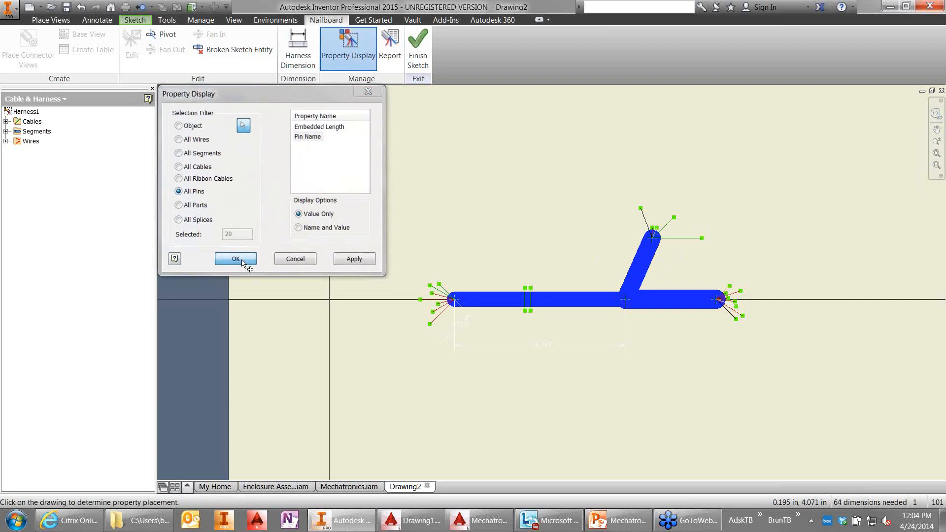
left_click(481, 271)
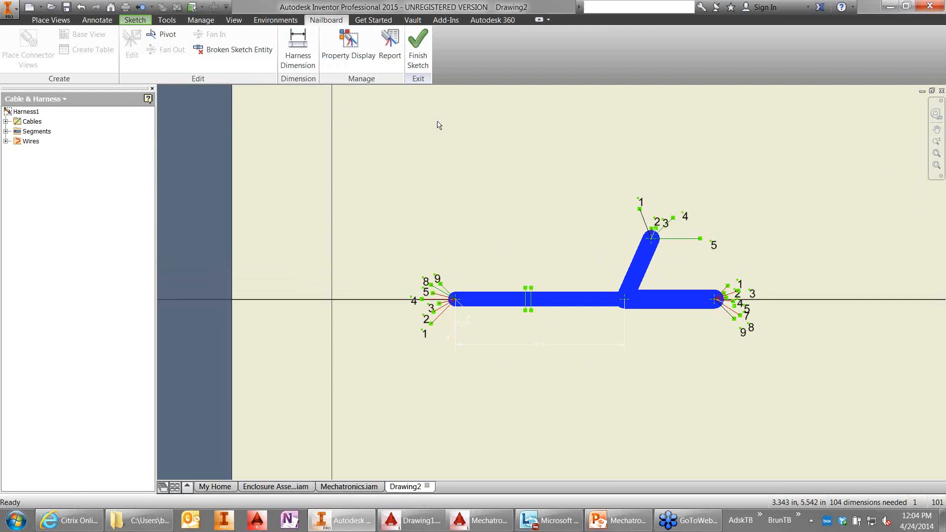
Step: Finish the nailboard sketch and place Front(XY) views of connectors 23X1, 23X2 and 23X3 with a 1.000 in offset
left_click(414, 49)
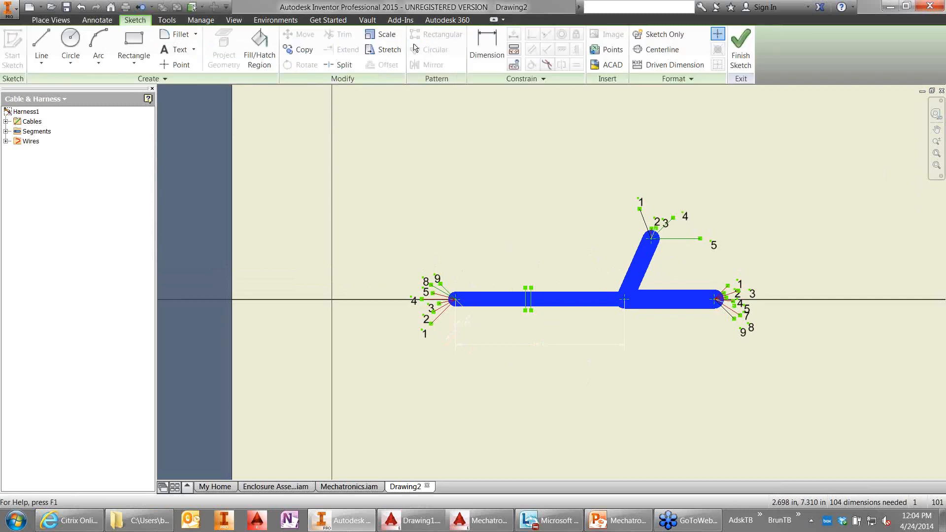
left_click(32, 47)
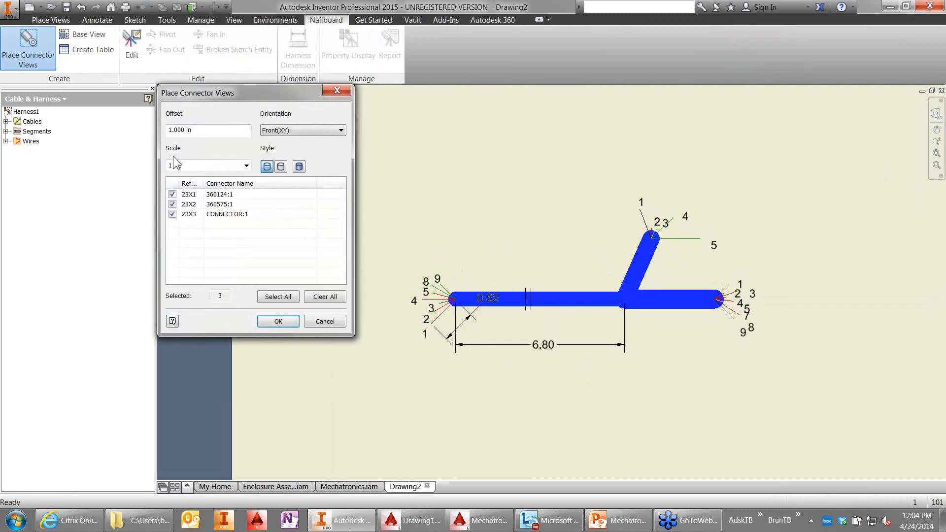
left_click(278, 322)
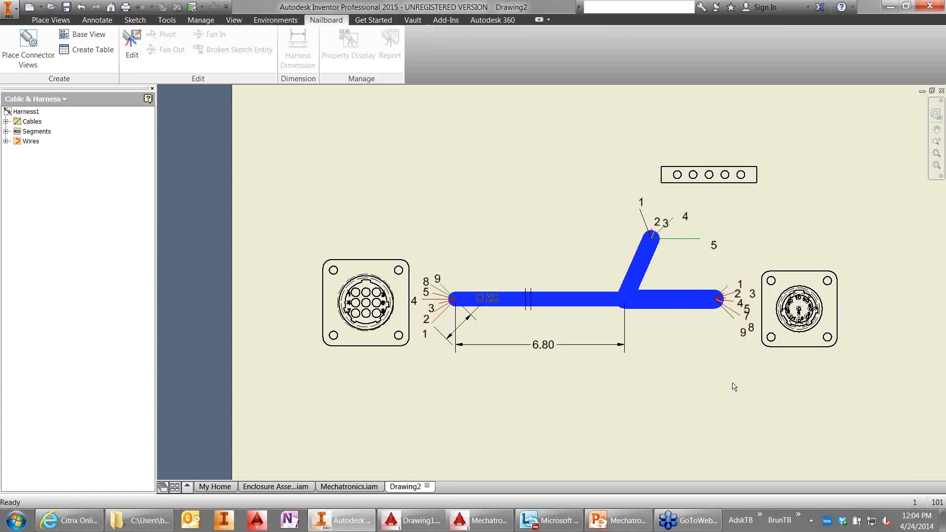
scroll(732, 382, "down", 3)
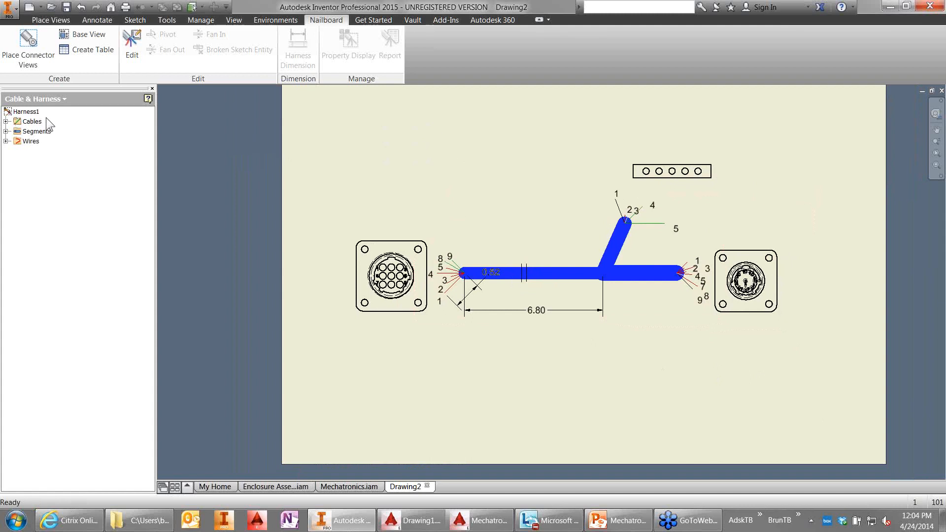
left_click(34, 50)
left_click(353, 327)
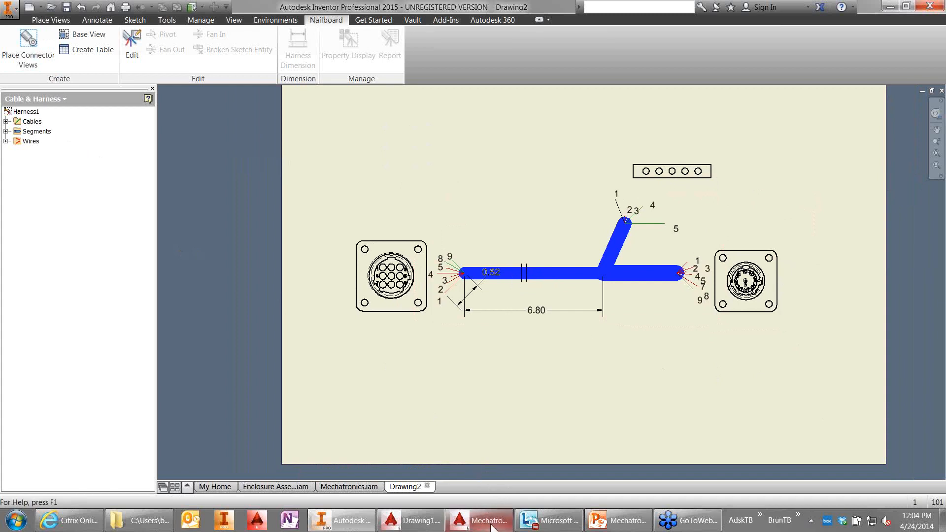
Step: Switch to AutoCAD Electrical and delete the 101K6 contact on line 1009 of Mechatronics_2015_11A.dwg
mouse_move(492, 527)
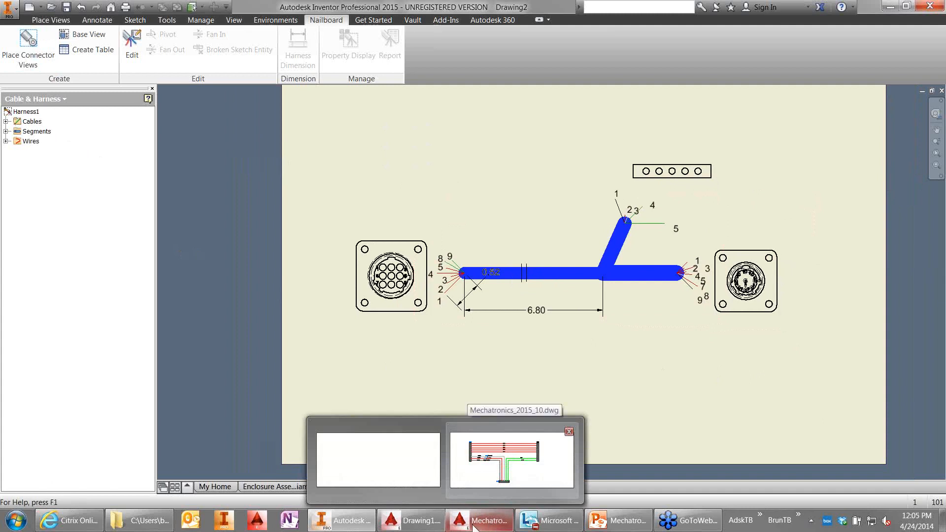
left_click(493, 460)
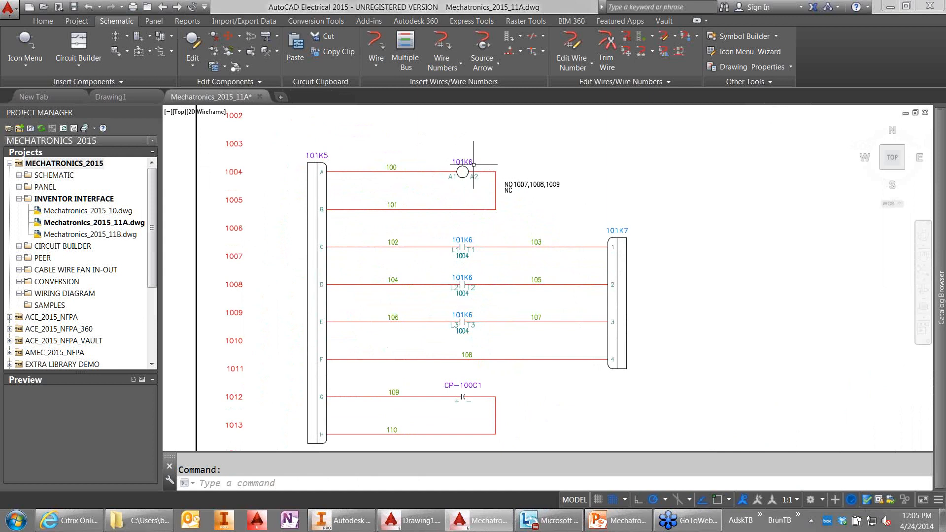
right_click(468, 320)
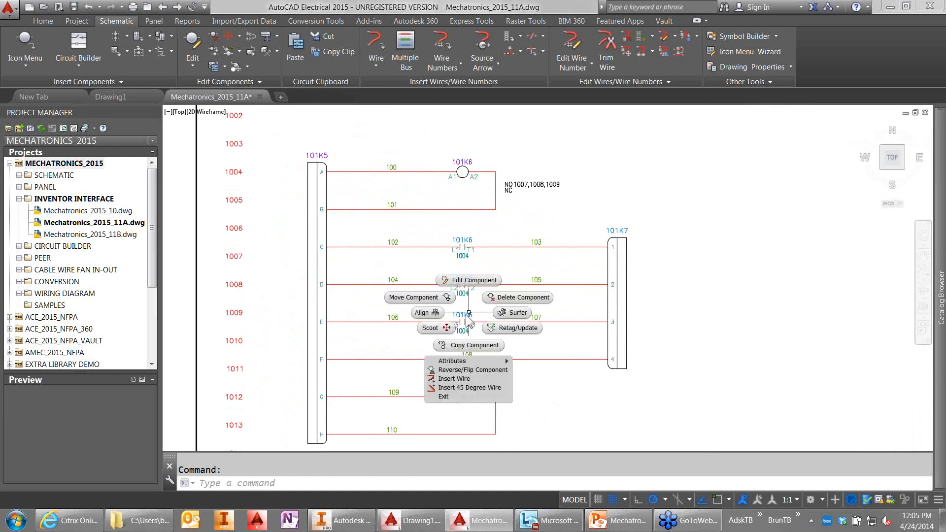
left_click(521, 297)
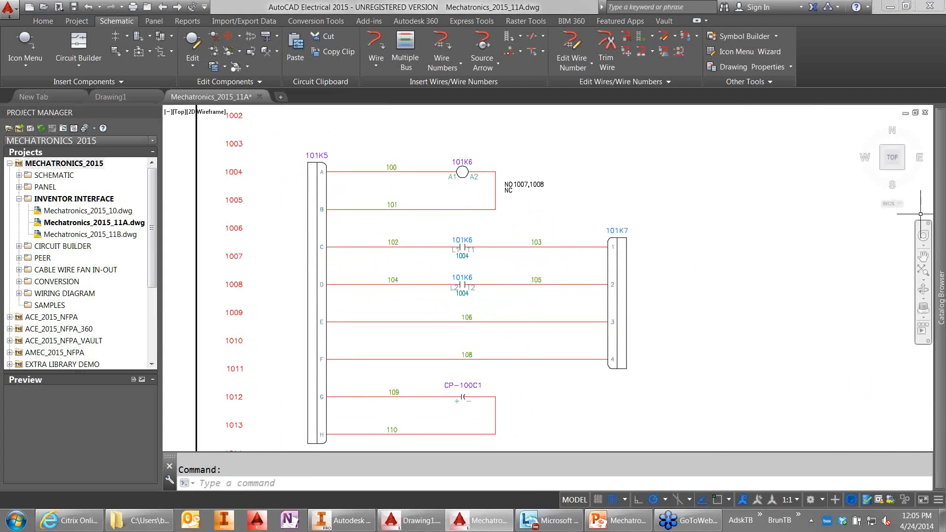
Step: Remove Eaton motor starter AN16DN0AC from the catalog favorites and add it back
mouse_move(942, 215)
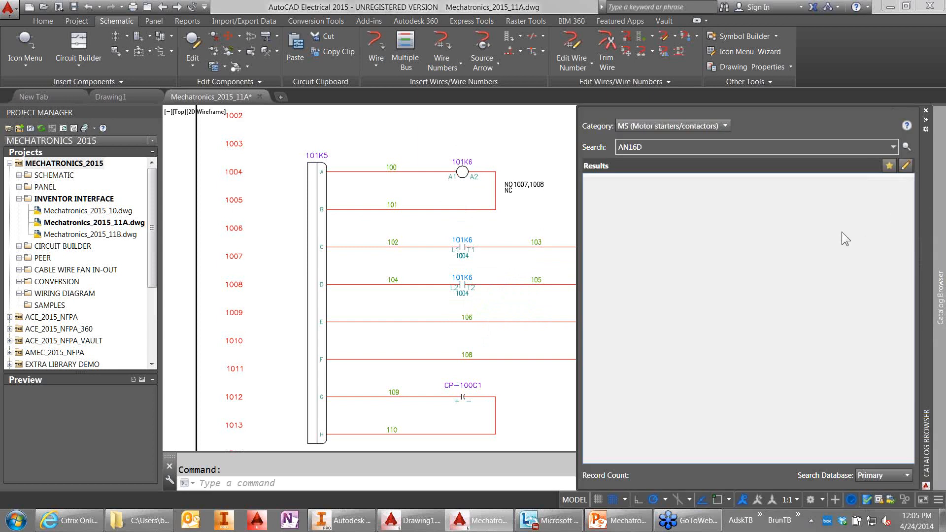
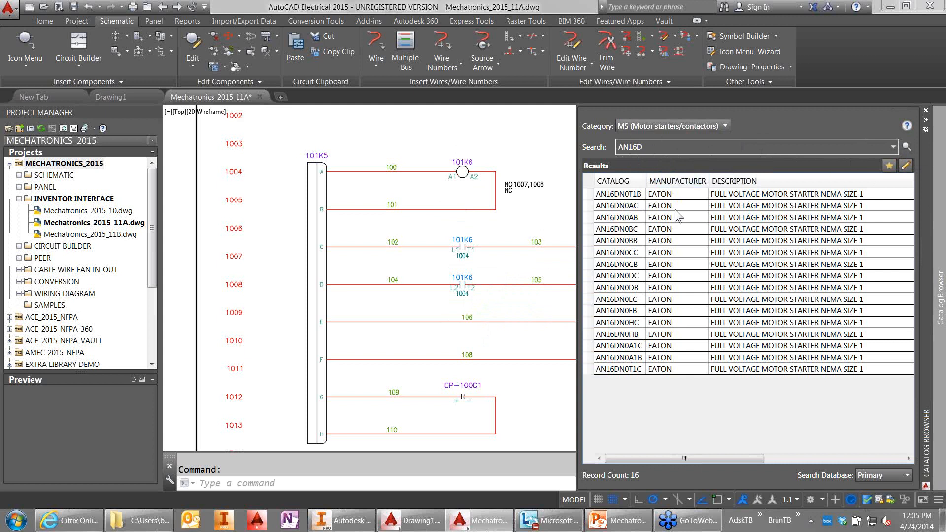
left_click(626, 206)
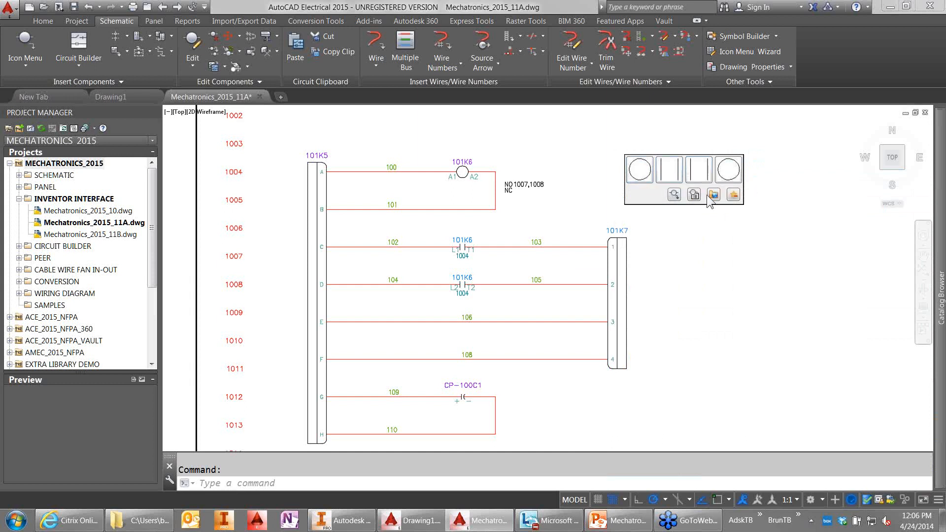
left_click(734, 196)
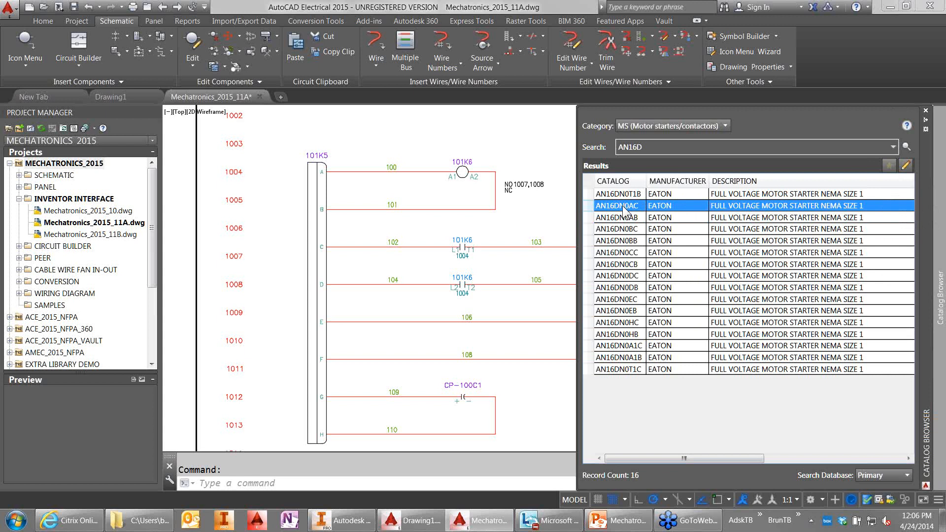
mouse_move(625, 211)
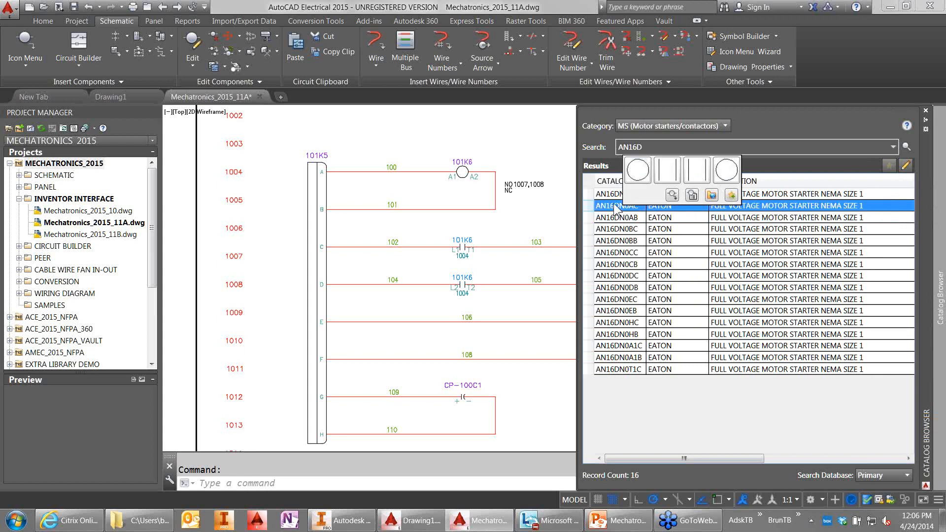
left_click(732, 194)
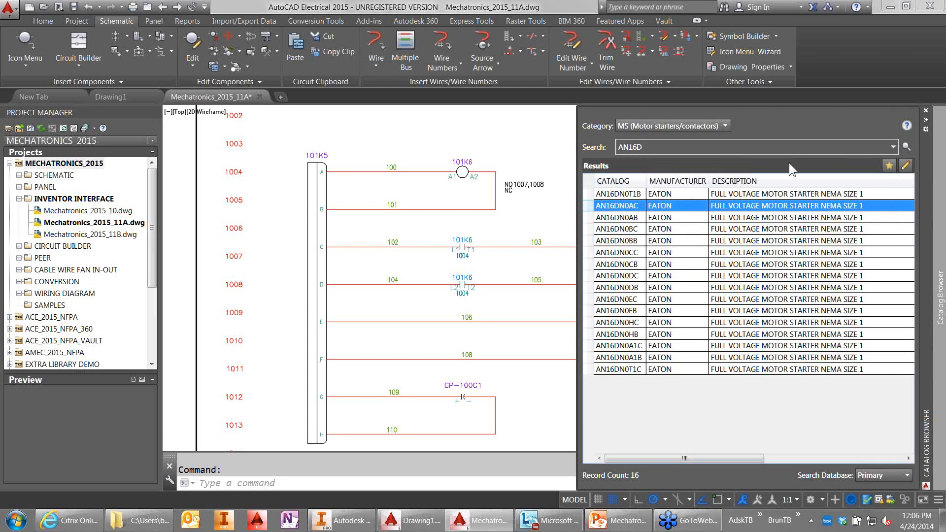
Step: Insert a normally open contact of the favorite starter AN16DN0AC on wire 106 at line 1009
left_click(888, 166)
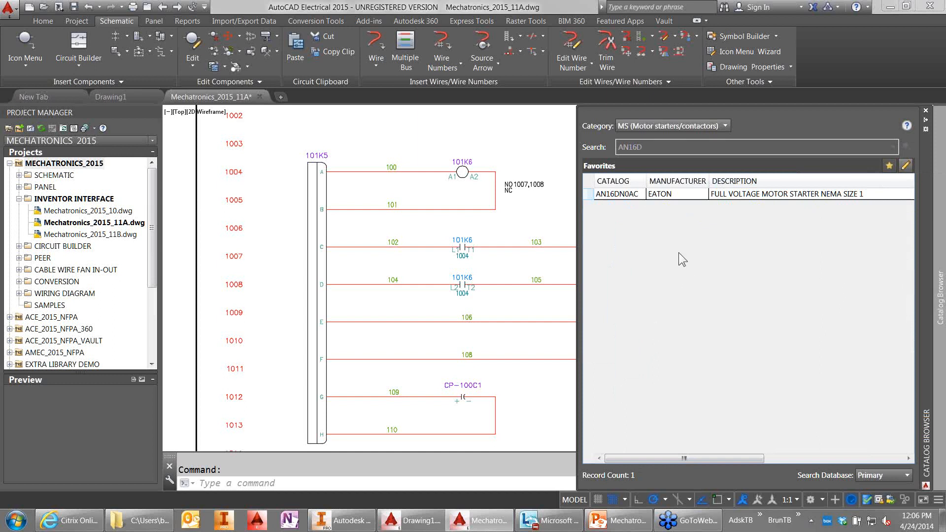
left_click(617, 193)
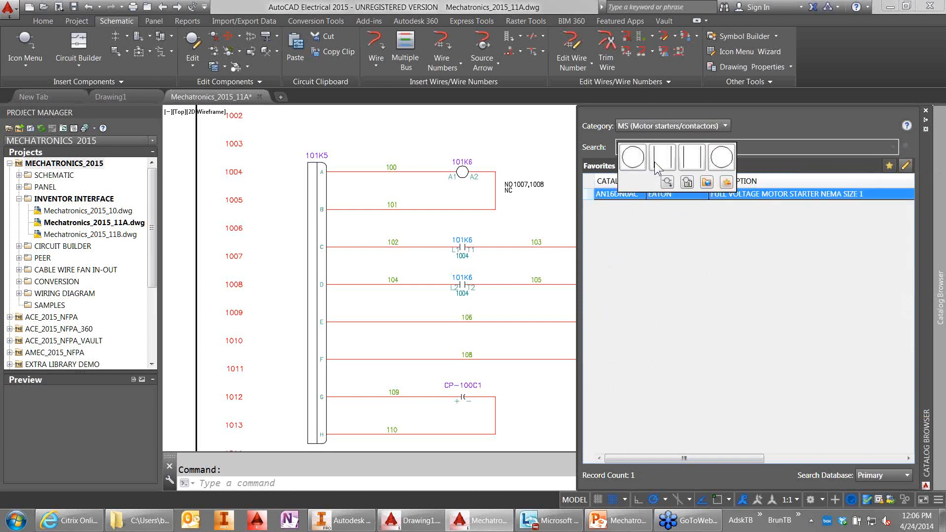
left_click(662, 159)
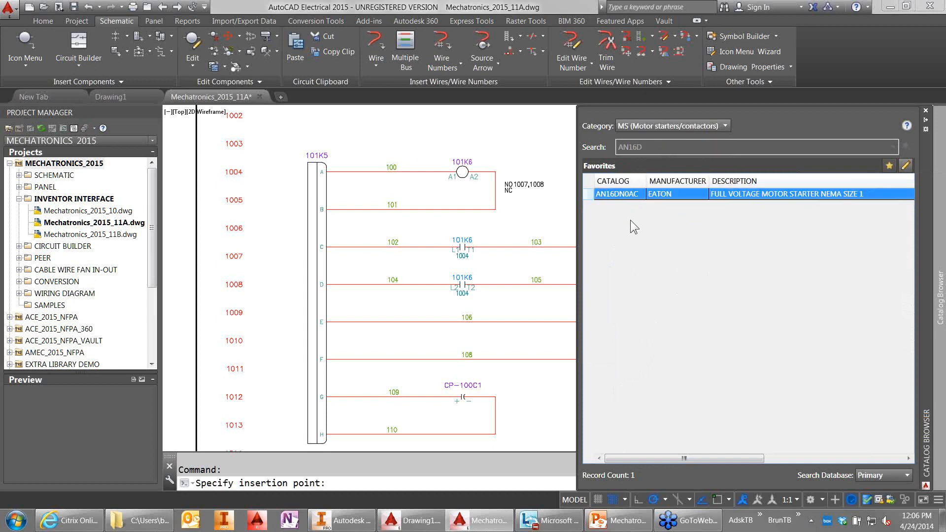
left_click(462, 322)
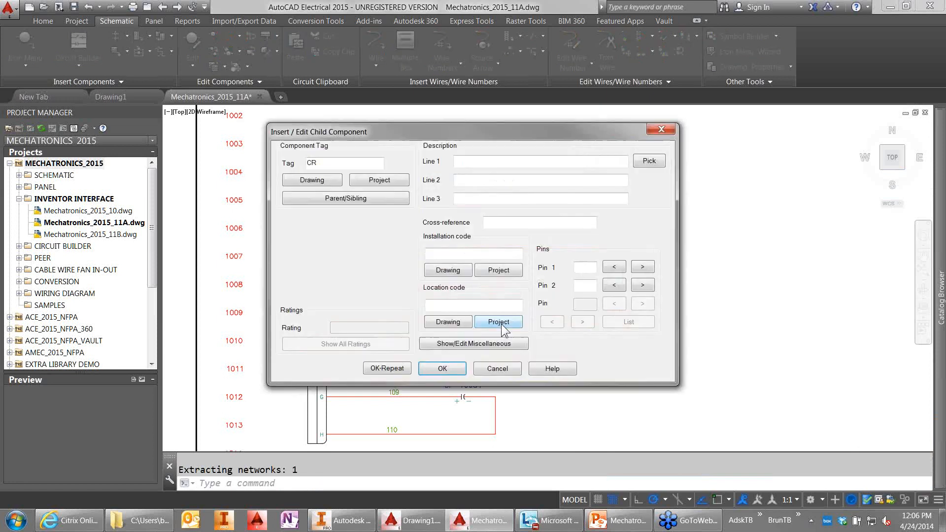
Step: Link the new contact on line 1009 to the parent coil 101K6 on line 1004, using pins L3 and T3
left_click(368, 199)
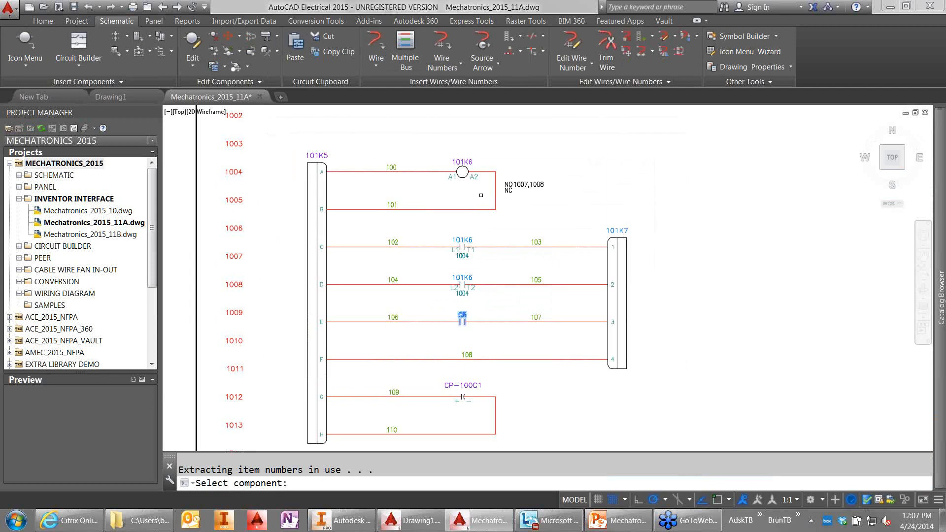
left_click(506, 186)
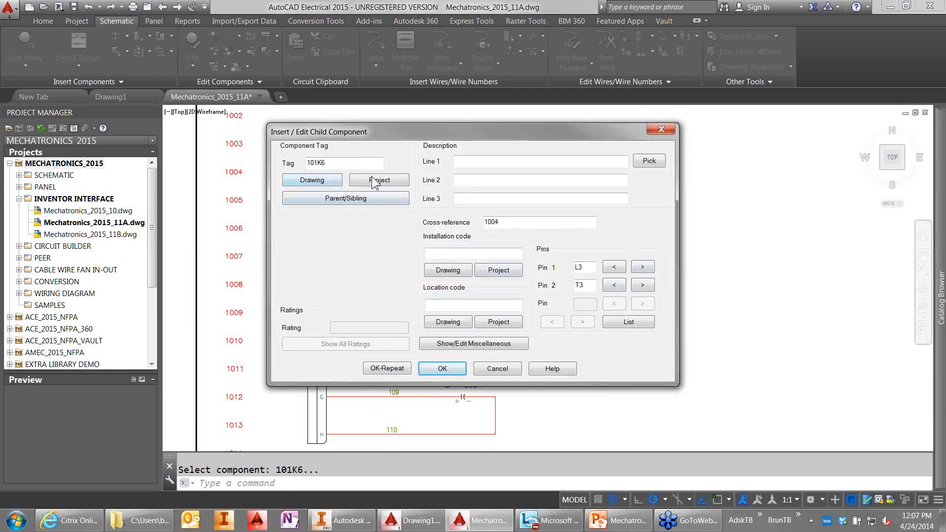
left_click(459, 370)
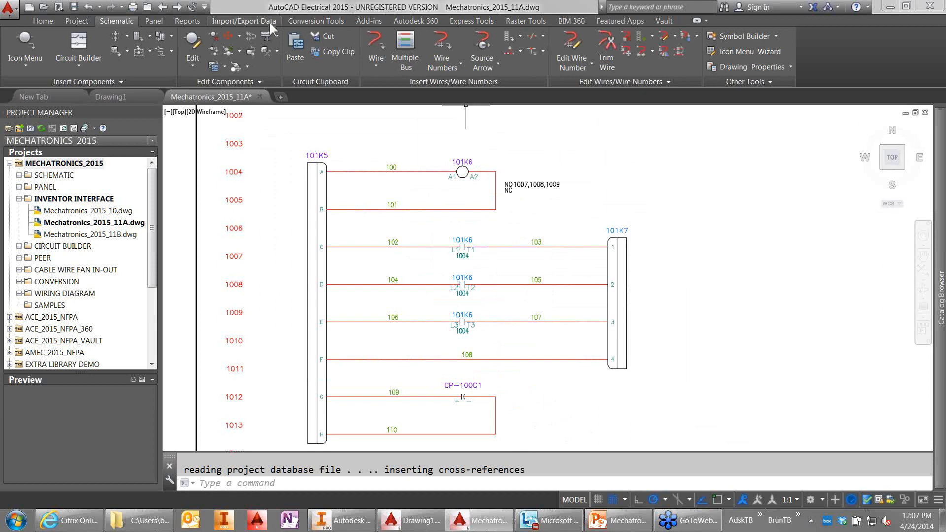
Step: Start an Inventor Professional export of the active drawing with terminals as terminal strips, saving the drawing first
left_click(249, 21)
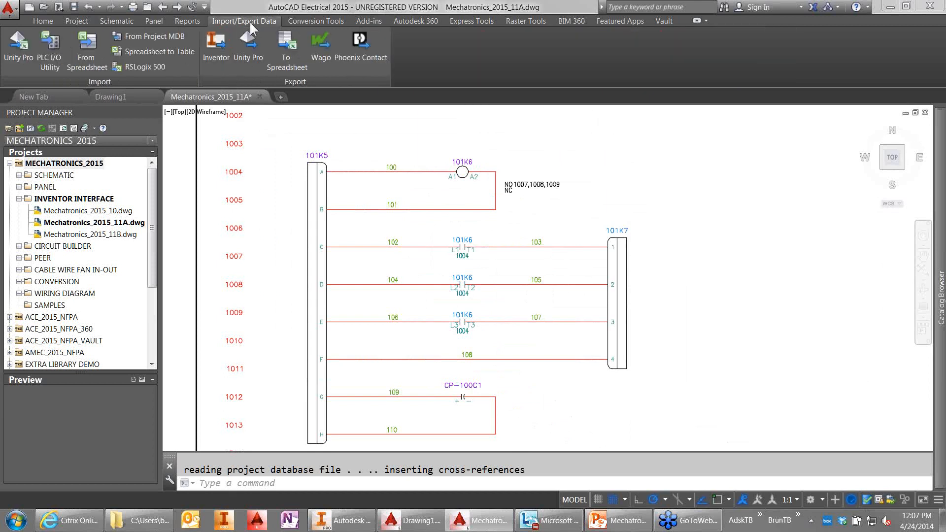
left_click(222, 47)
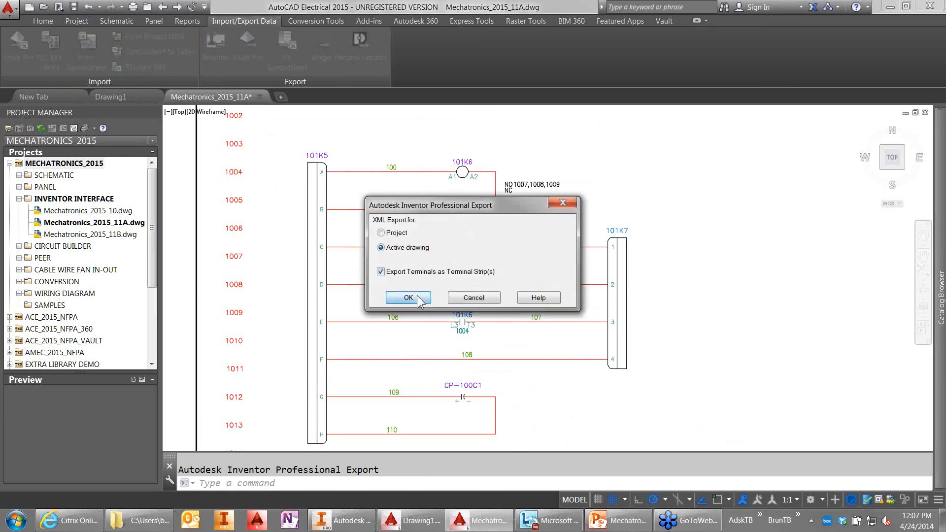
left_click(409, 298)
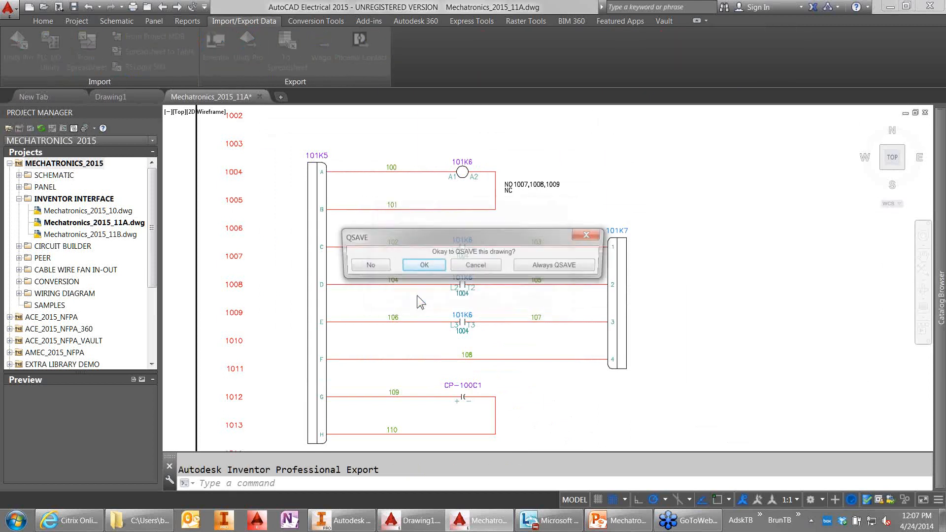
left_click(423, 265)
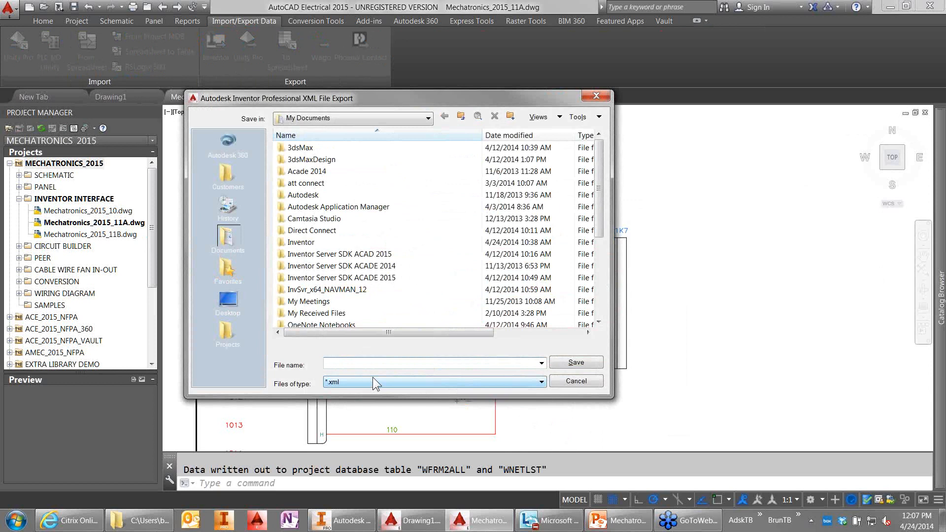
Step: Save the exported XML file in My Documents as ASTI ACE2AIP Distributed
type("ASTI")
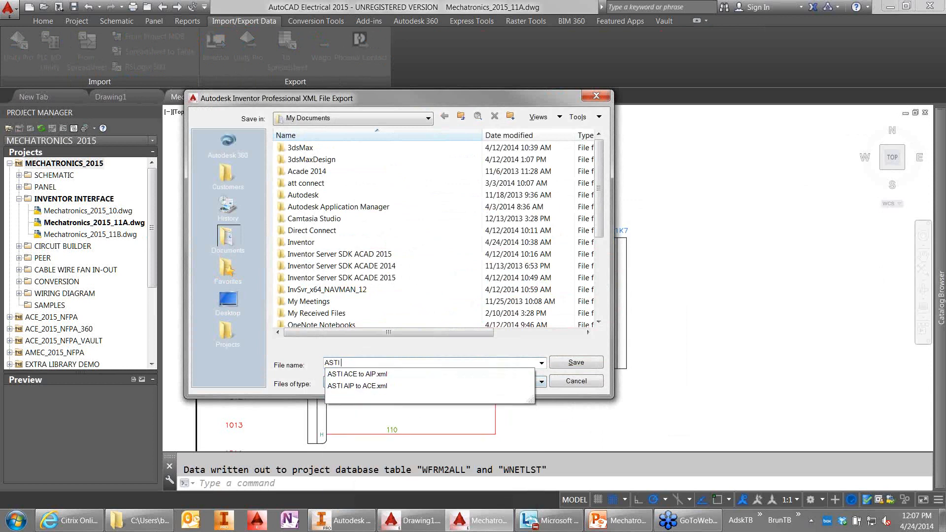
type(" ACE")
type(" t")
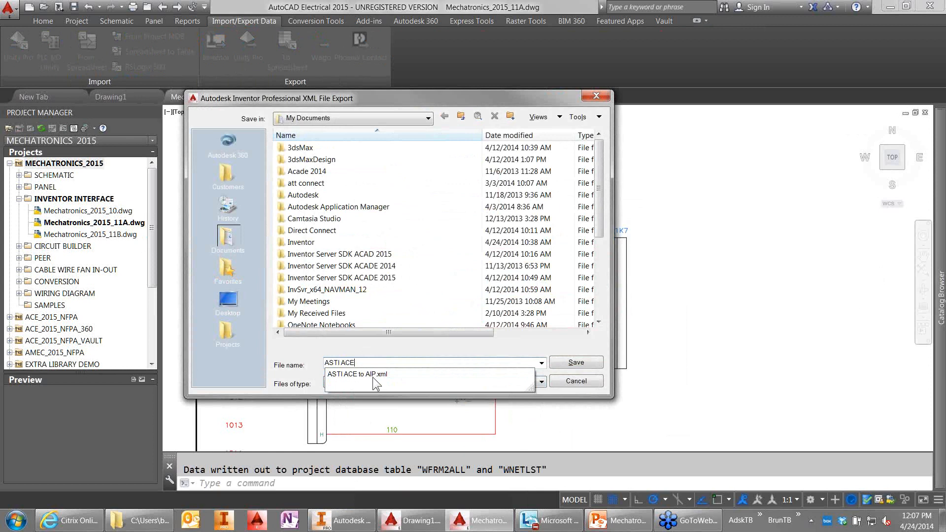
type("2AIP ")
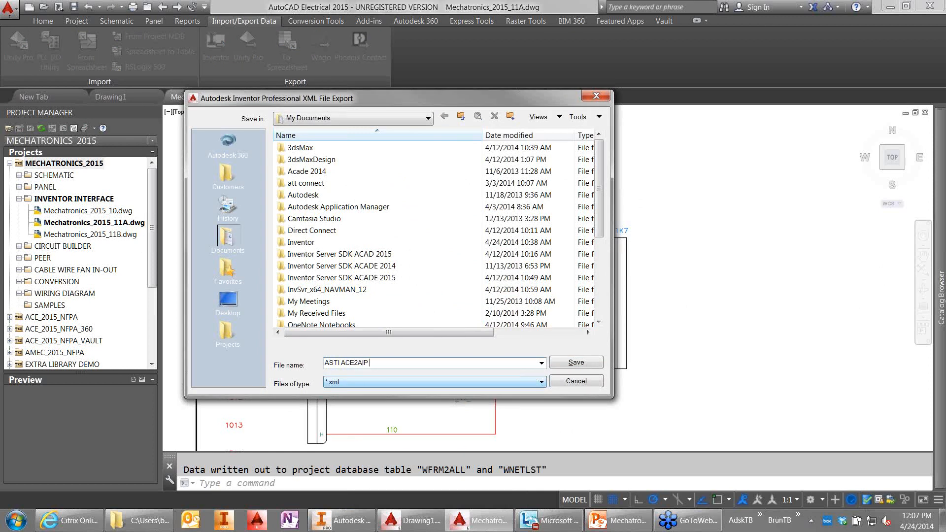
type("Distributed")
left_click(581, 365)
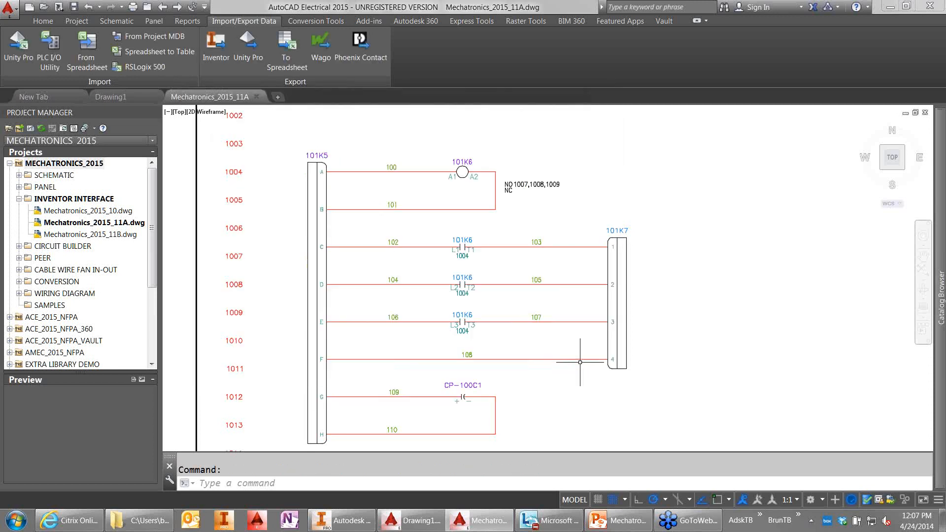
Step: Switch to Enclosure Assembly.iam in Inventor and search the Electrical Catalog Browser's motor starters for AN16D
left_click(340, 529)
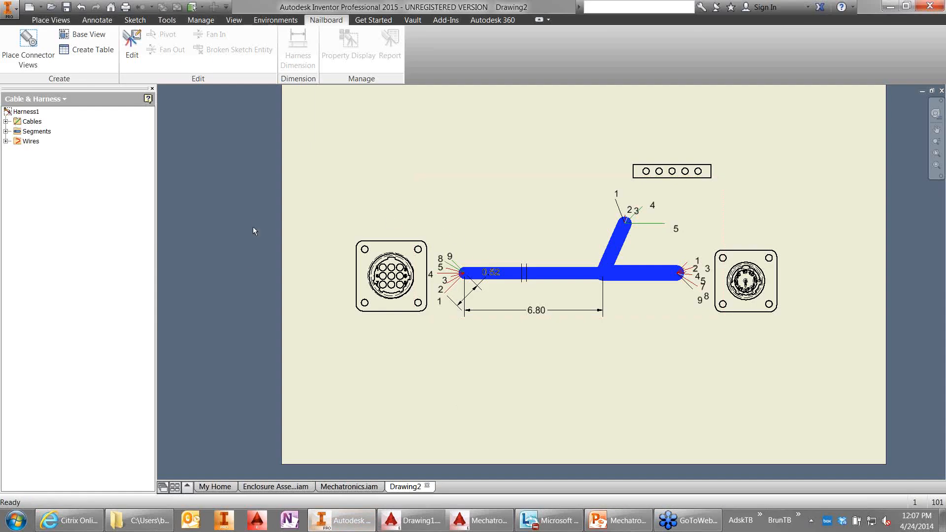
left_click(295, 486)
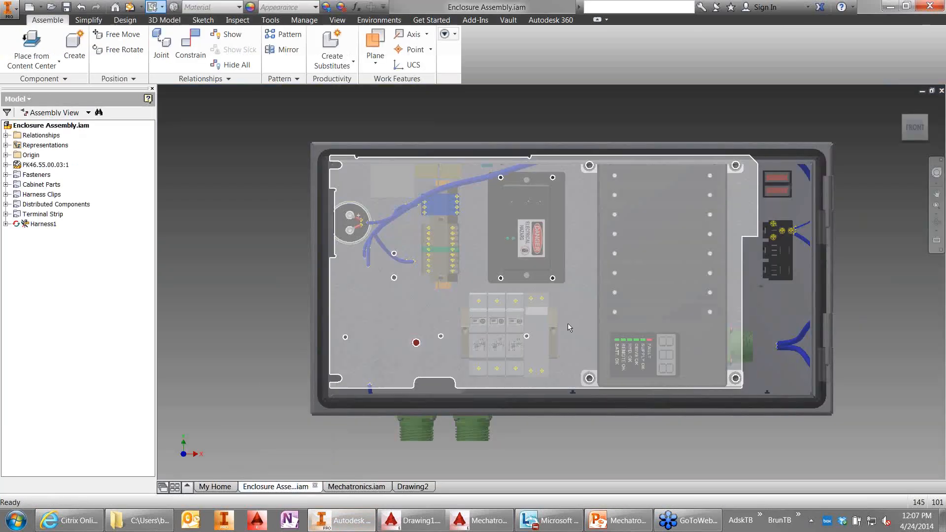
middle_click_drag(567, 308, 347, 308, "shift")
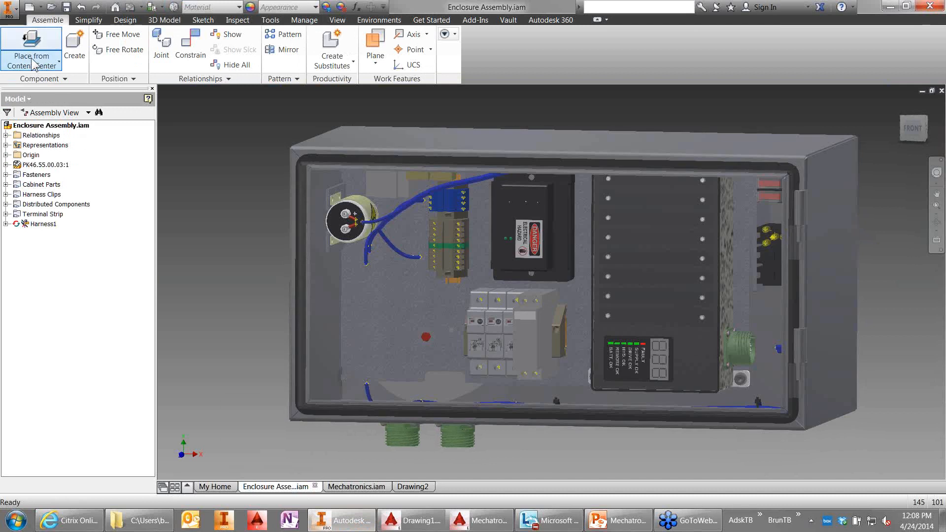
left_click(39, 68)
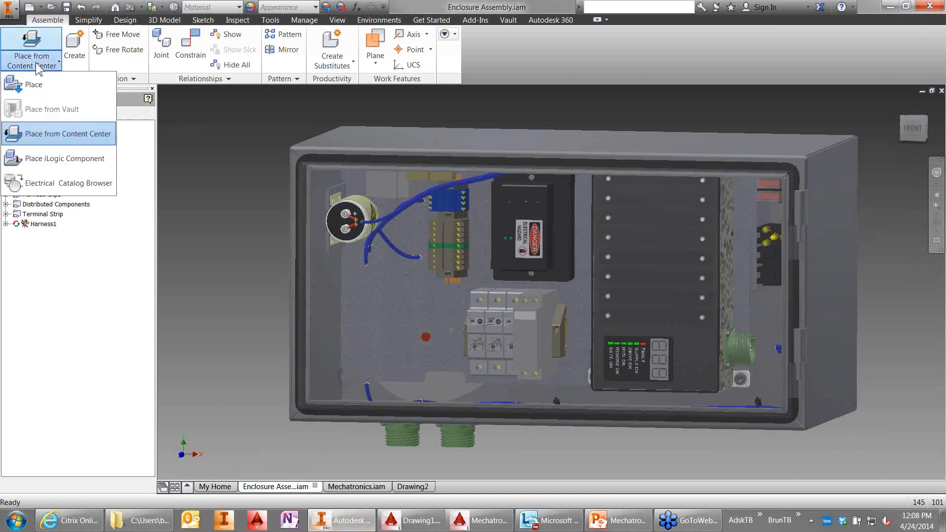
left_click(46, 190)
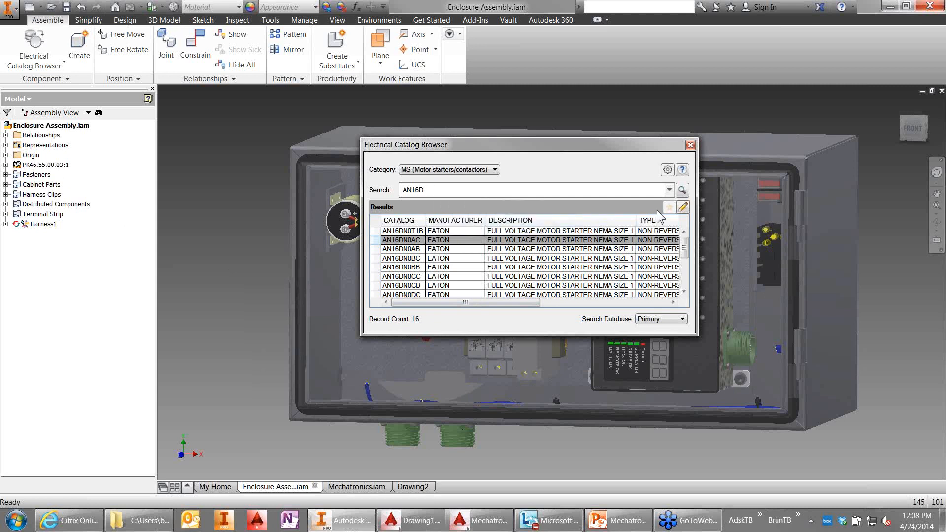
left_click(682, 192)
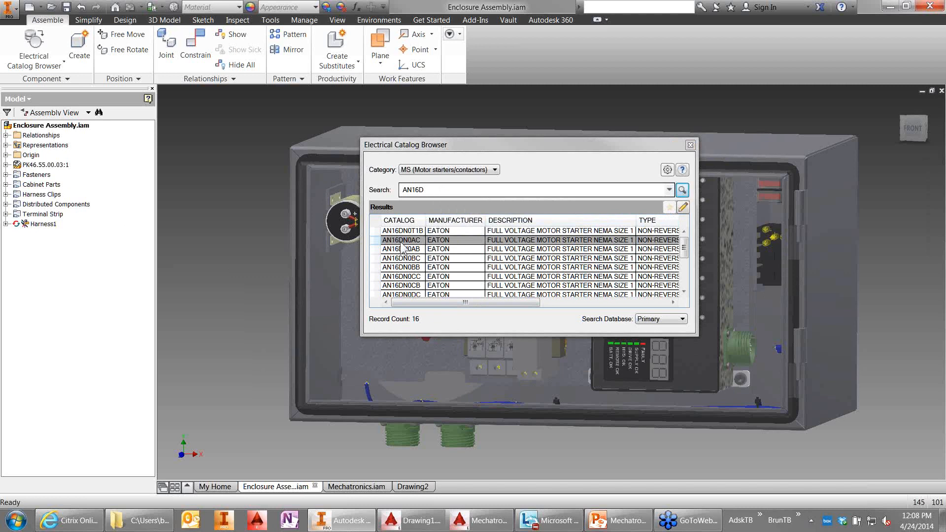
Step: Place the Eaton motor starter AN16DN0AC from the catalog beside the enclosure, and close the catalog browser
mouse_move(401, 245)
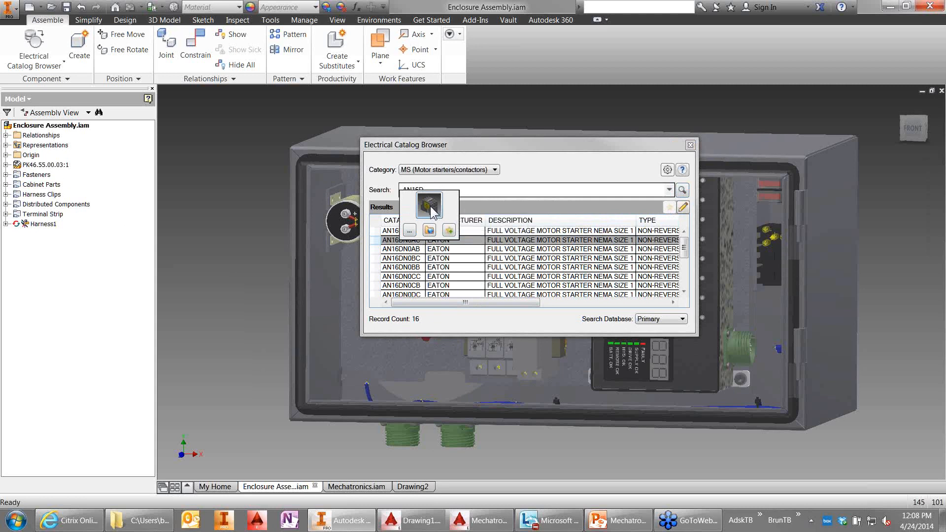
left_click(431, 208)
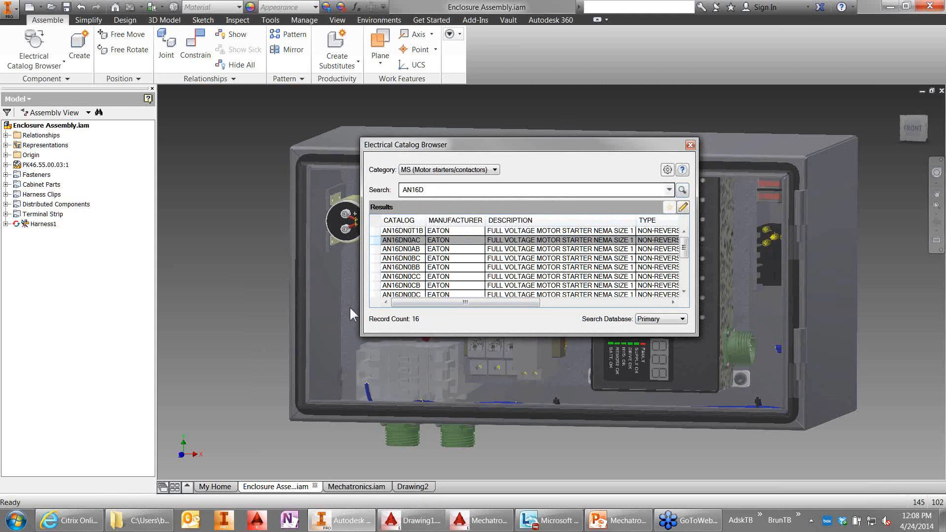
scroll(215, 357, "down", 2)
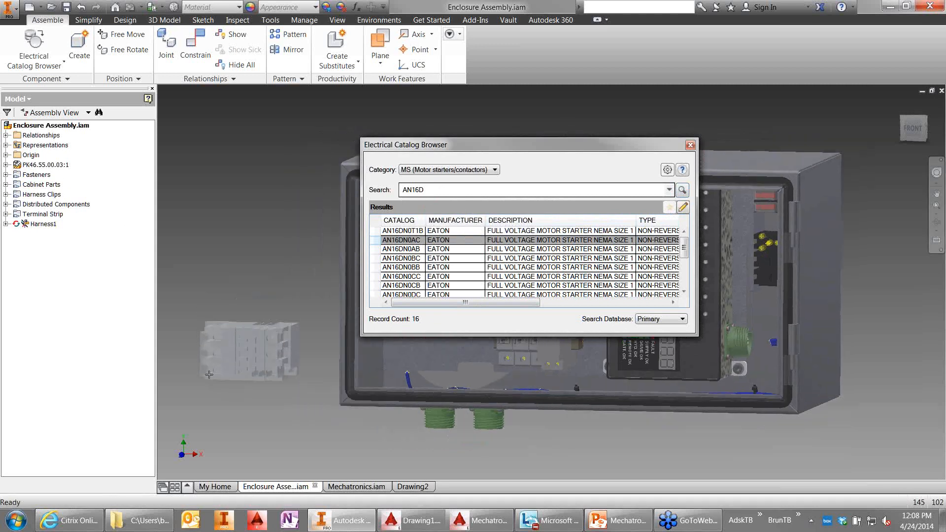
left_click(219, 373)
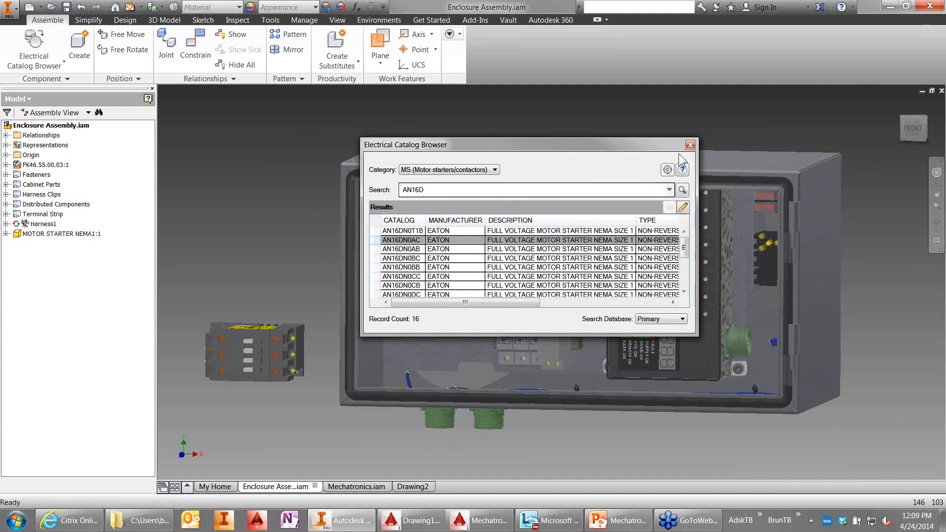
left_click(690, 146)
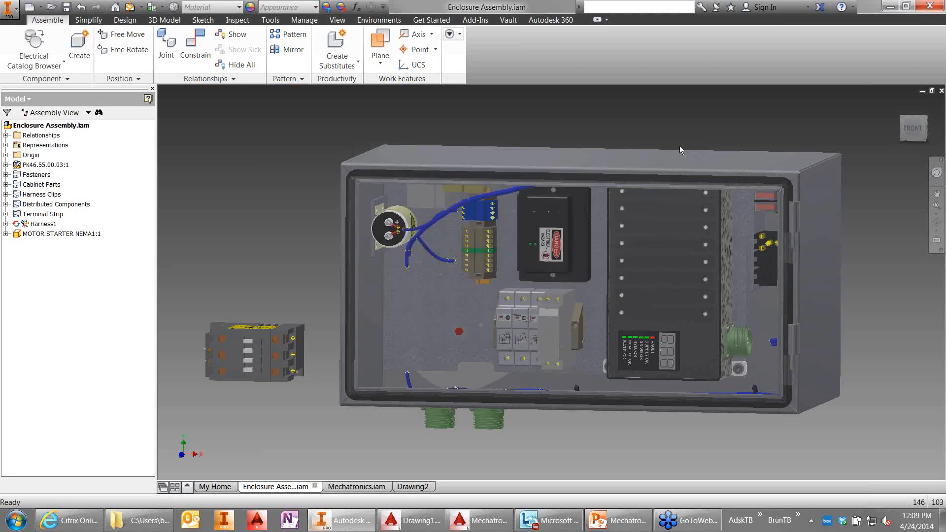
Step: Constrain the motor starter to the enclosure's back panel with an Insert constraint between their mounting holes, opposed, at 0 mm offset
middle_click_drag(316, 307, 232, 118, "shift")
left_click(195, 50)
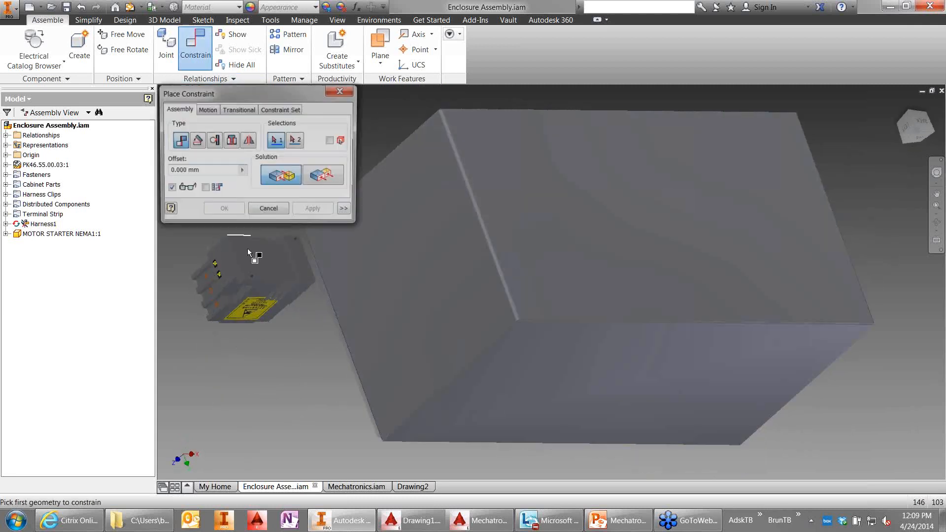
scroll(262, 276, "up", 2)
left_click(231, 141)
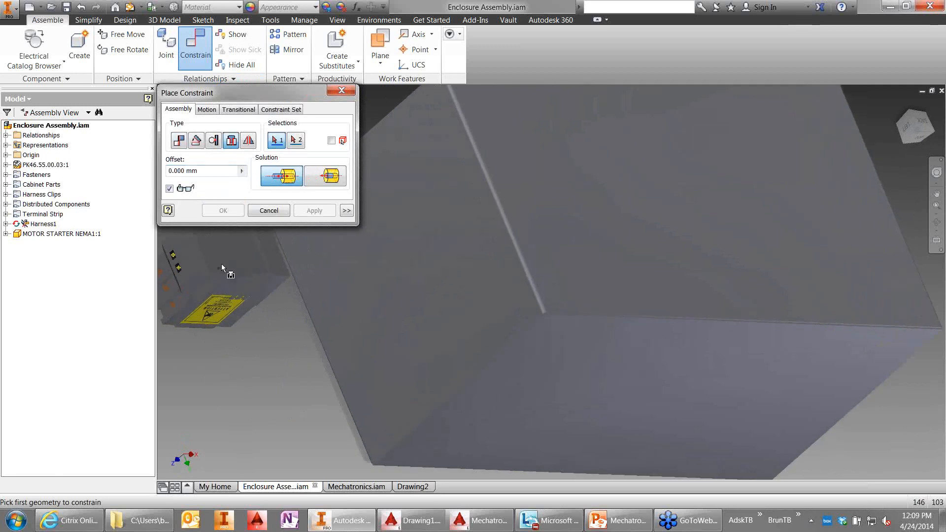
left_click(223, 267)
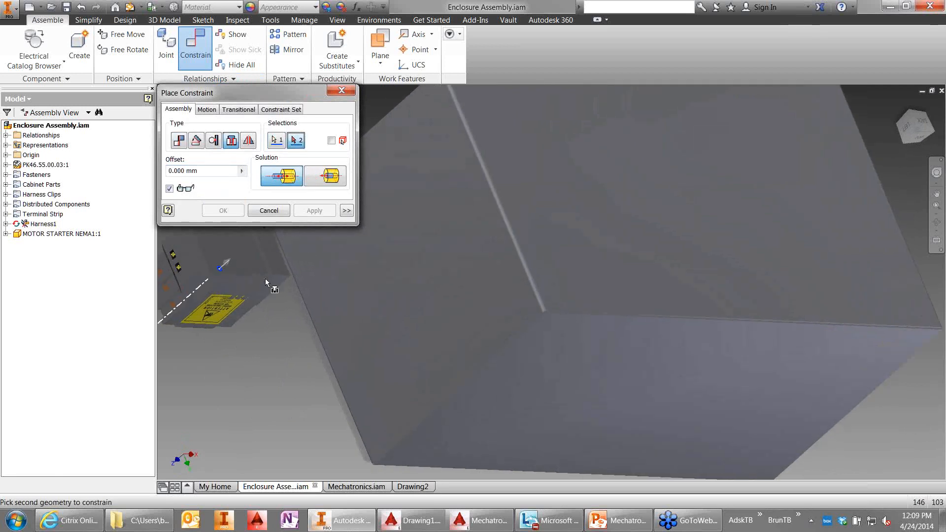
middle_click_drag(265, 279, 450, 306, "shift")
left_click(451, 306)
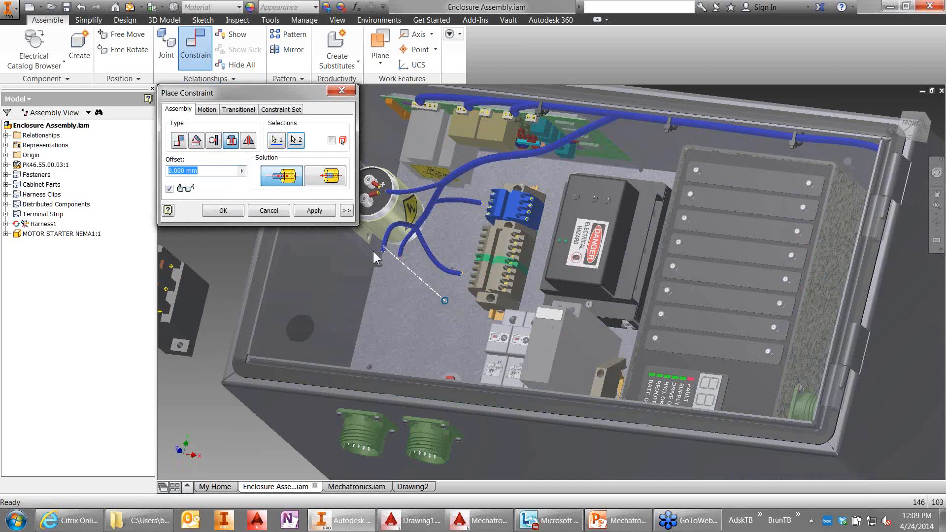
left_click(313, 211)
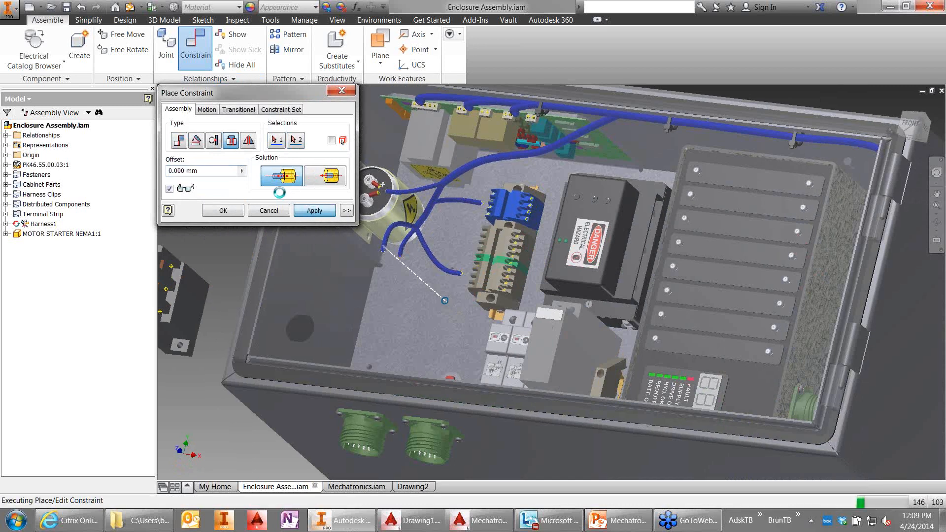
Step: Add a directed angle constraint of 0 deg between the motor starter's labelled face and the enclosure's inner side wall
left_click(196, 141)
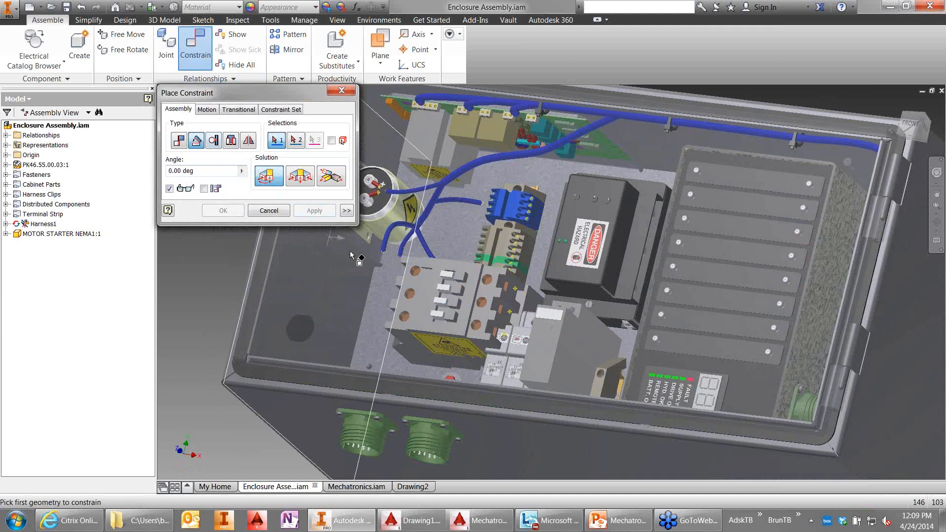
middle_click_drag(354, 258, 439, 296, "shift")
left_click(454, 249)
left_click(346, 282)
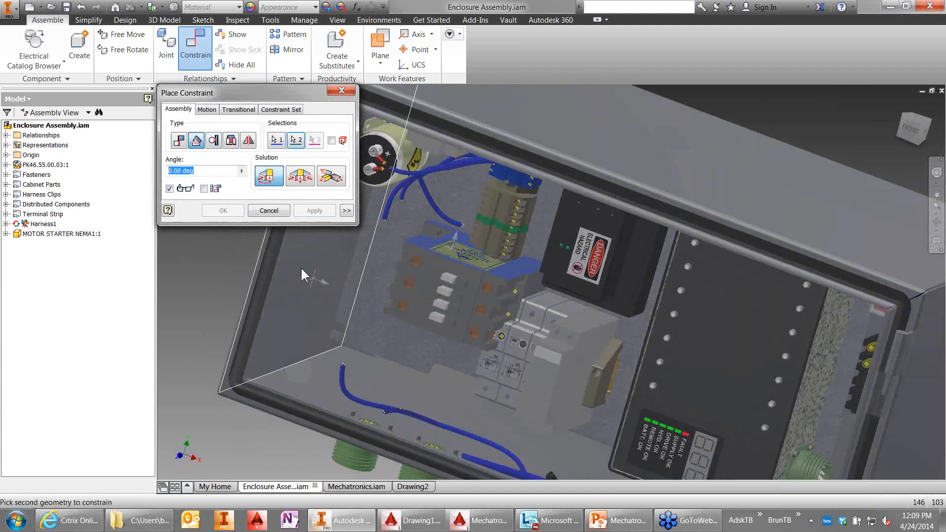
left_click(223, 210)
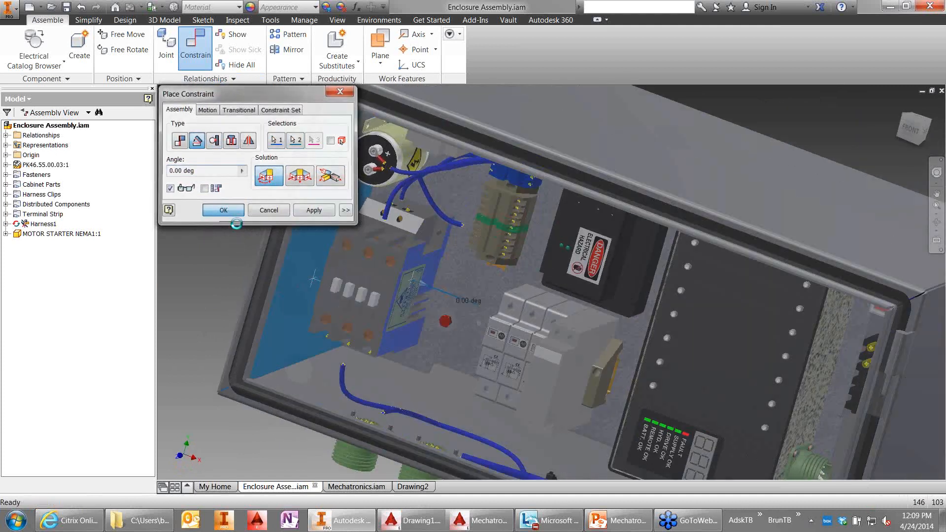
middle_click_drag(207, 326, 228, 293, "shift")
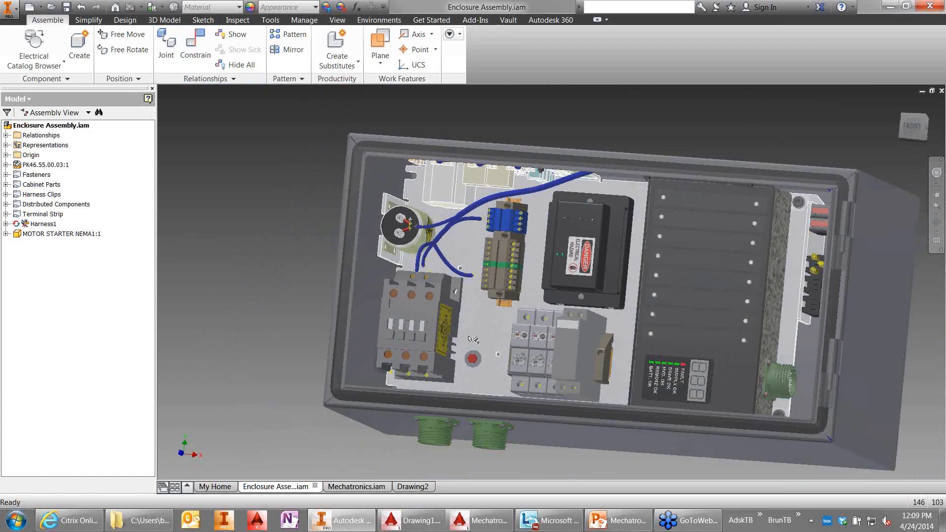
left_click(423, 329)
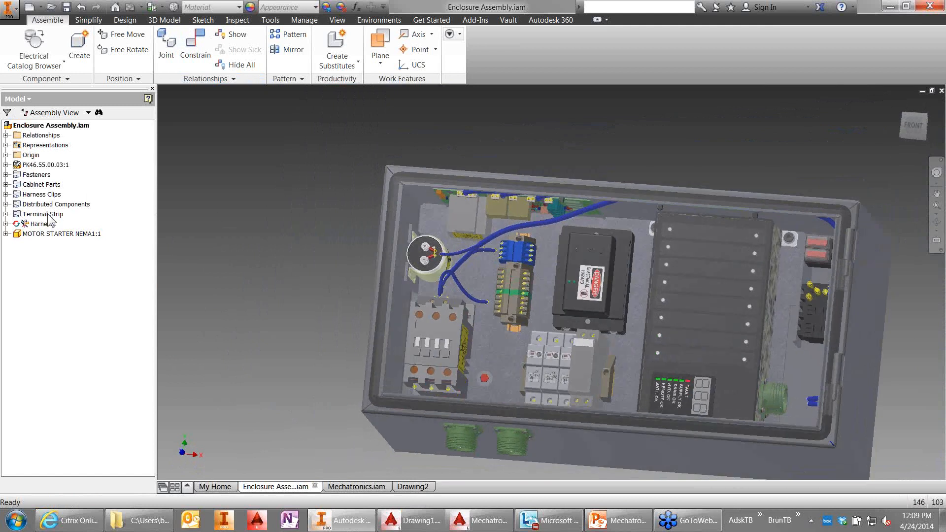
Step: Open Harness1 for editing and start a harness data import
left_click(28, 226)
double_click(24, 224)
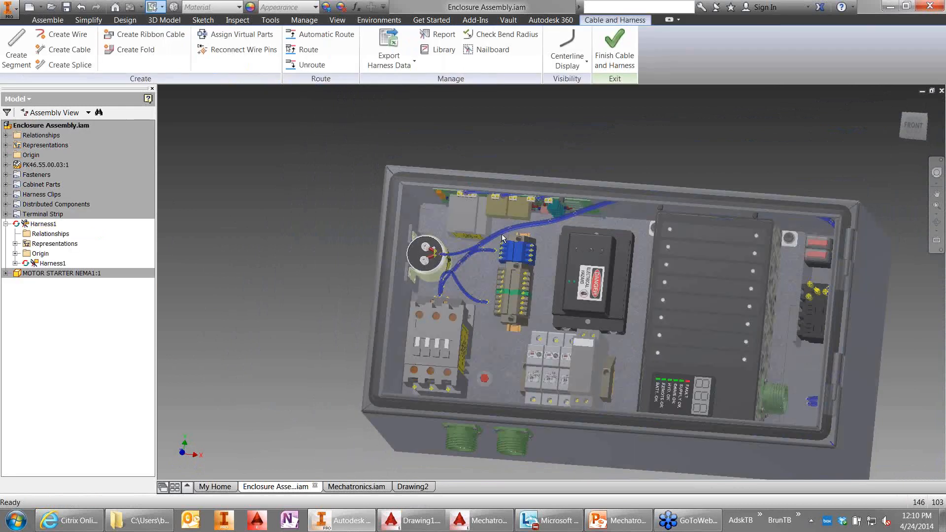
middle_click_drag(627, 233, 502, 404, "shift")
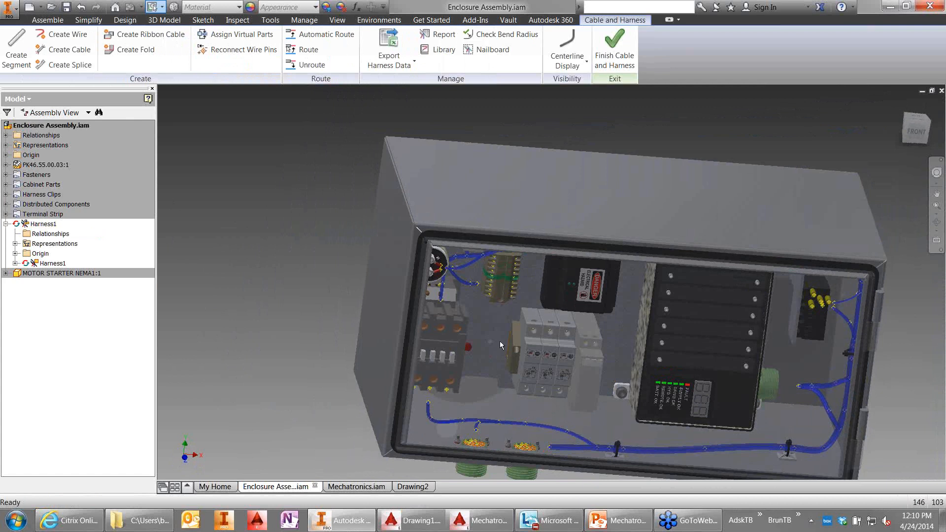
left_click(402, 64)
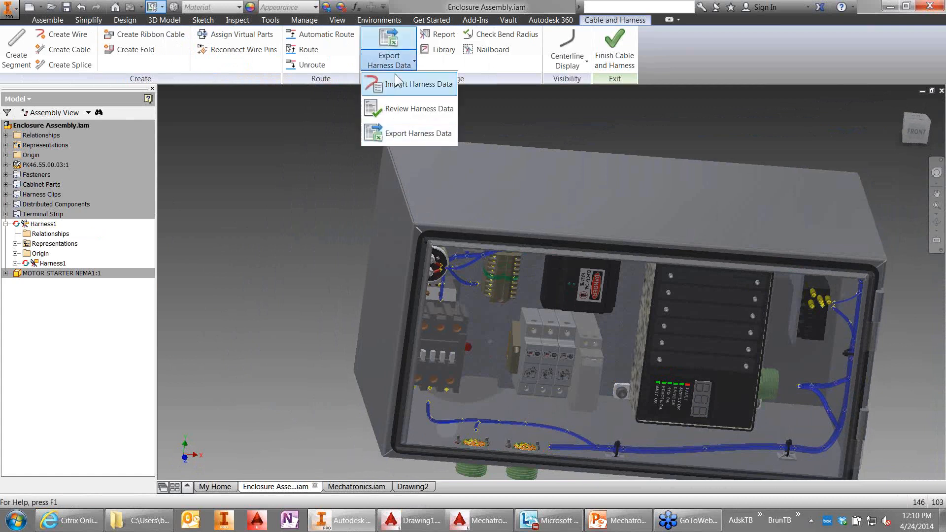
left_click(394, 79)
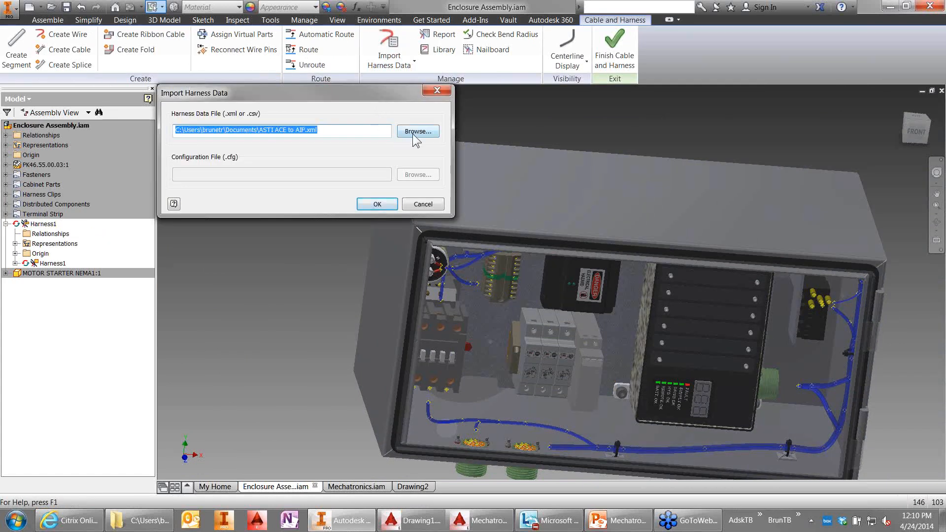
Step: Load ASTI ACE2AIP Distributed.xml from My Documents as the harness data file
left_click(414, 132)
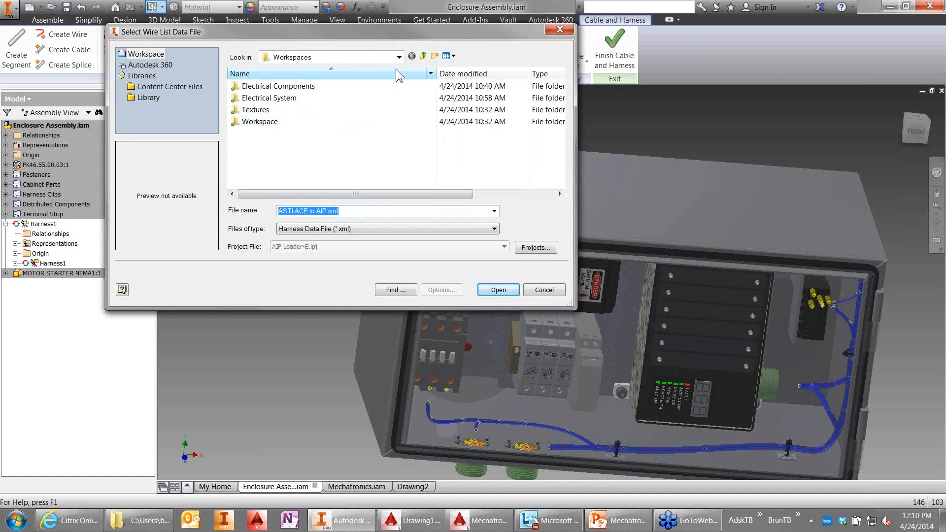
left_click(399, 57)
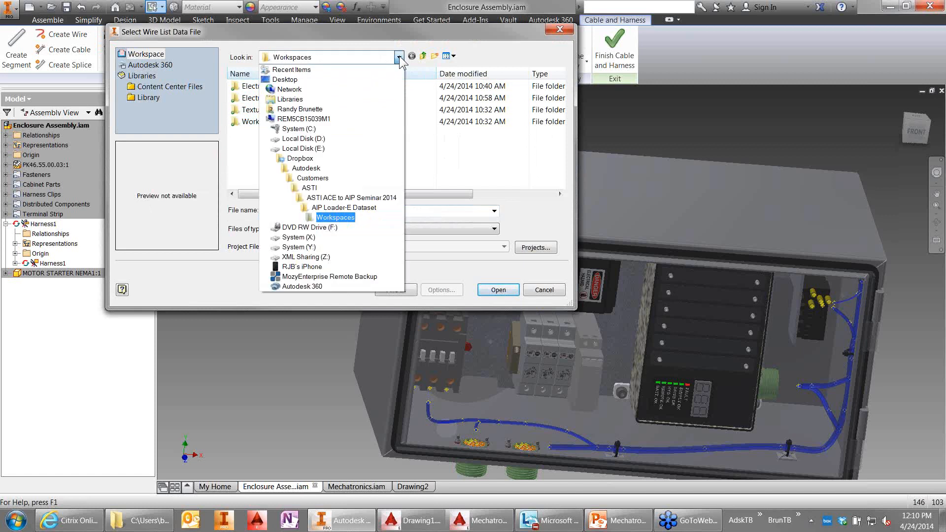
left_click(306, 109)
double_click(526, 99)
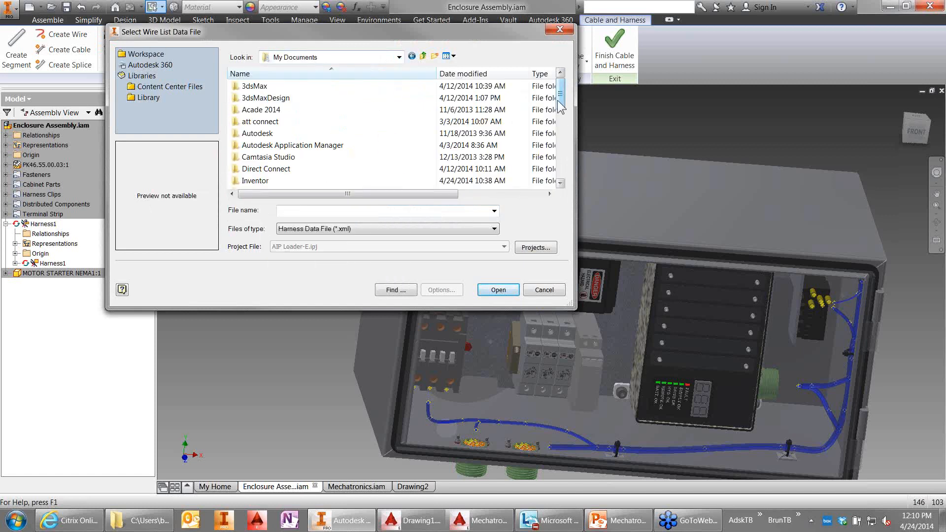
left_click_drag(559, 102, 558, 170)
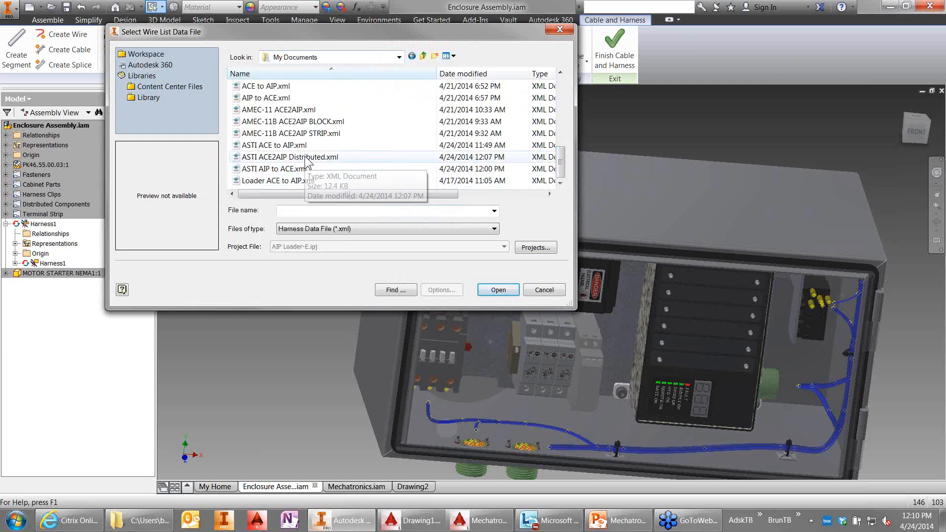
left_click(307, 159)
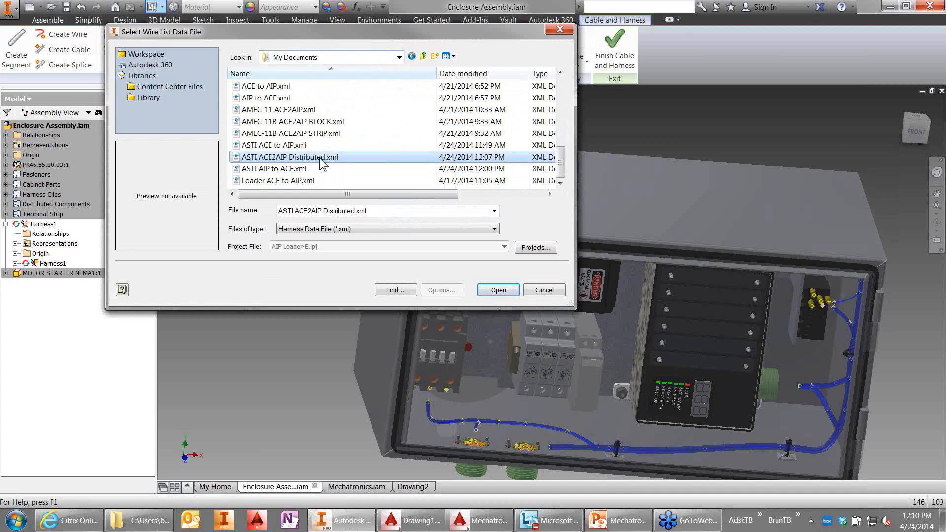
double_click(319, 157)
left_click(374, 205)
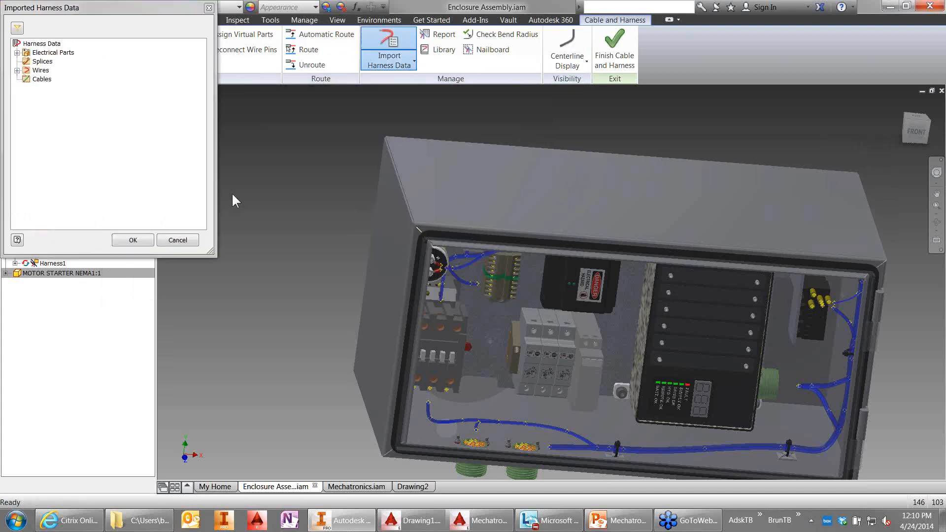
Step: Expand the imported electrical parts and read the issue description for 101K6
left_click(16, 52)
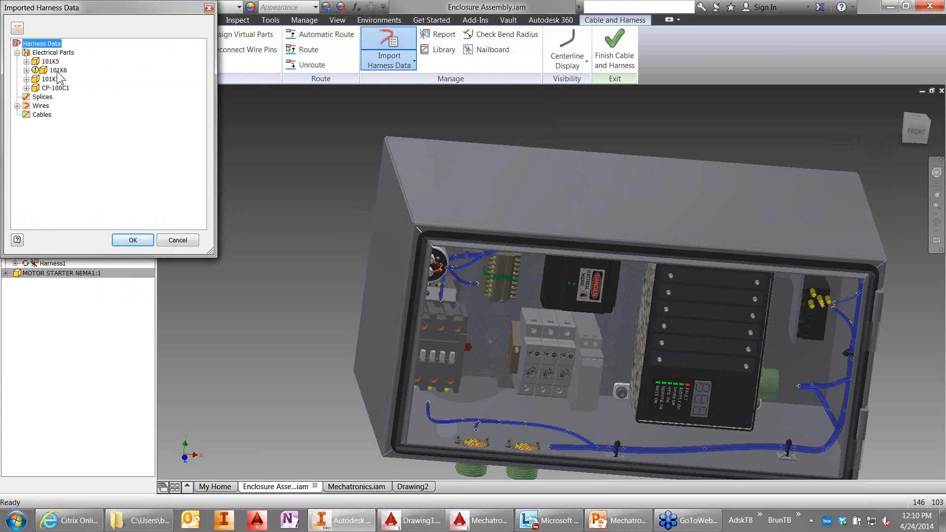
left_click(27, 71)
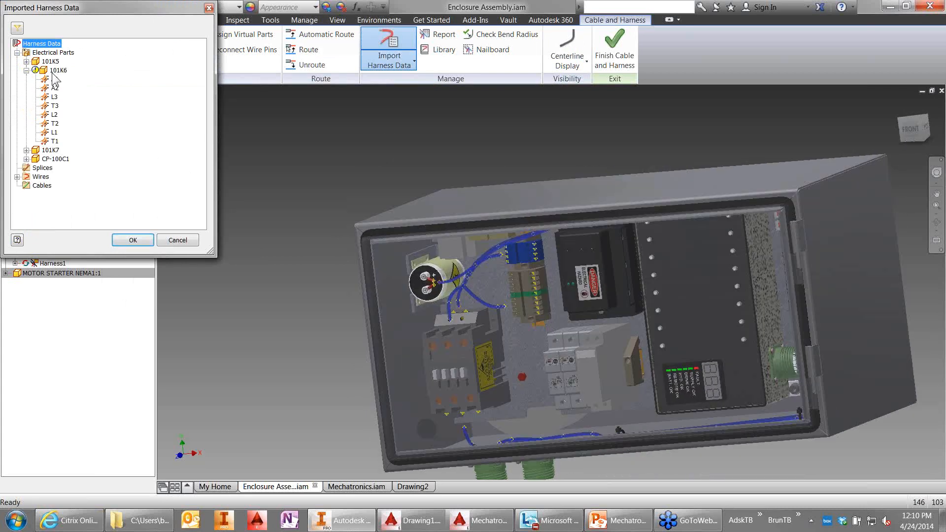
right_click(57, 74)
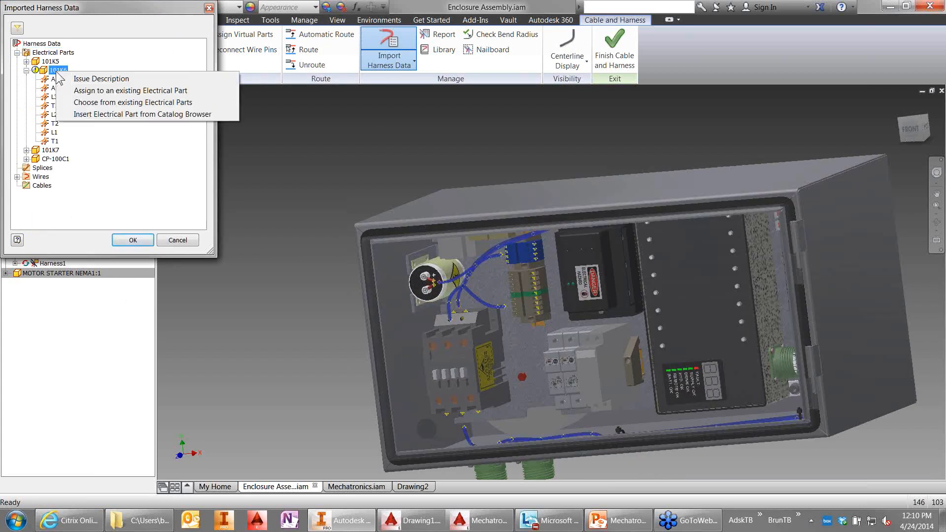
left_click(90, 92)
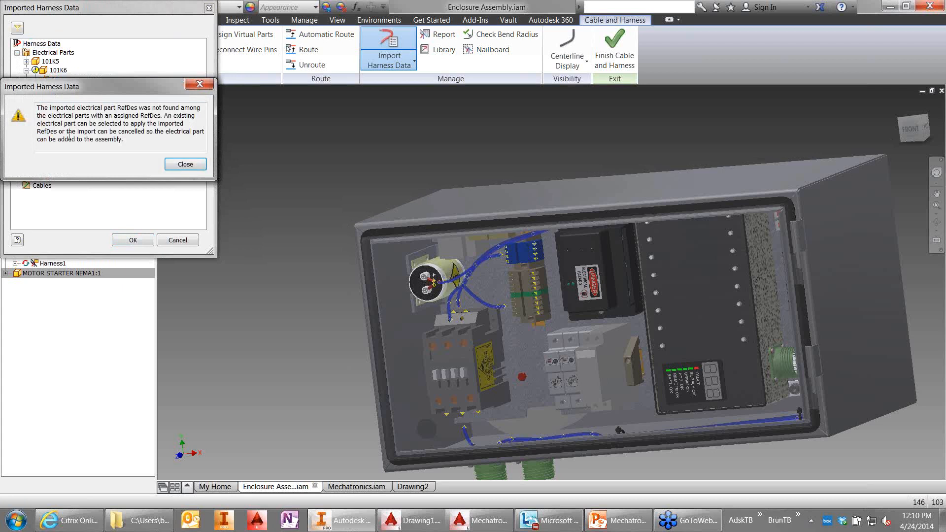
left_click(185, 165)
Step: Assign imported part 101K6 to the existing motor starter mounted in the enclosure
right_click(58, 72)
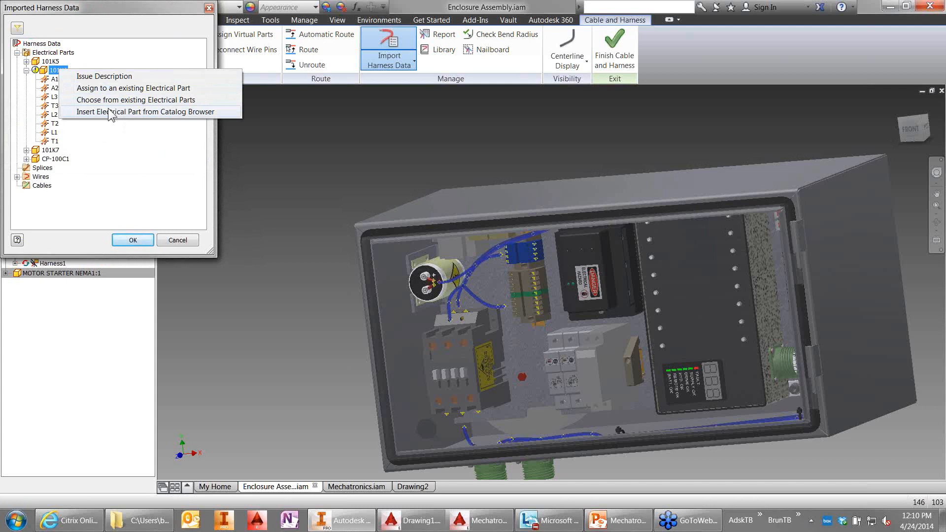
left_click(111, 89)
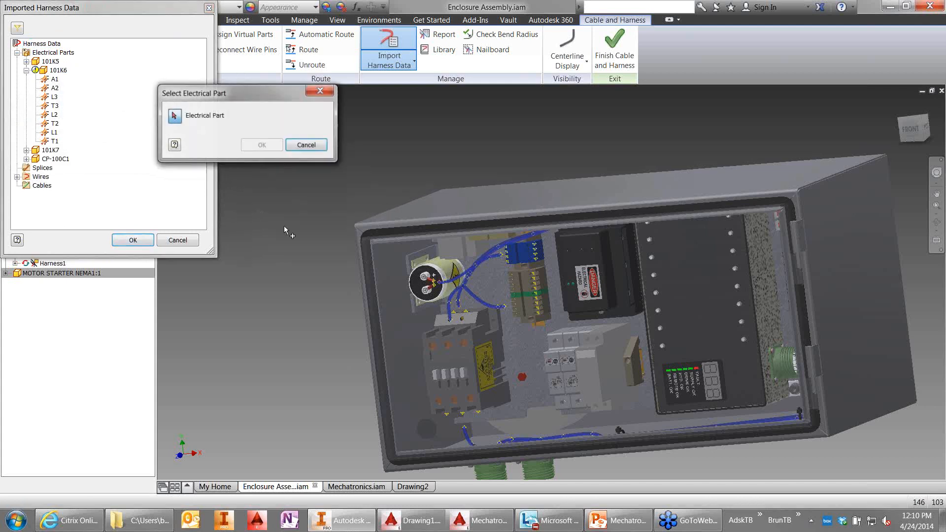
left_click(477, 371)
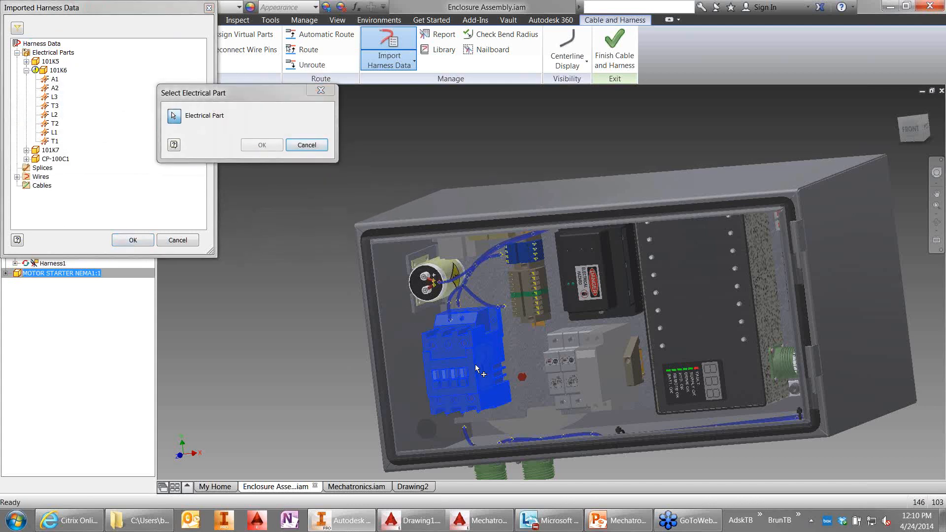
left_click(262, 145)
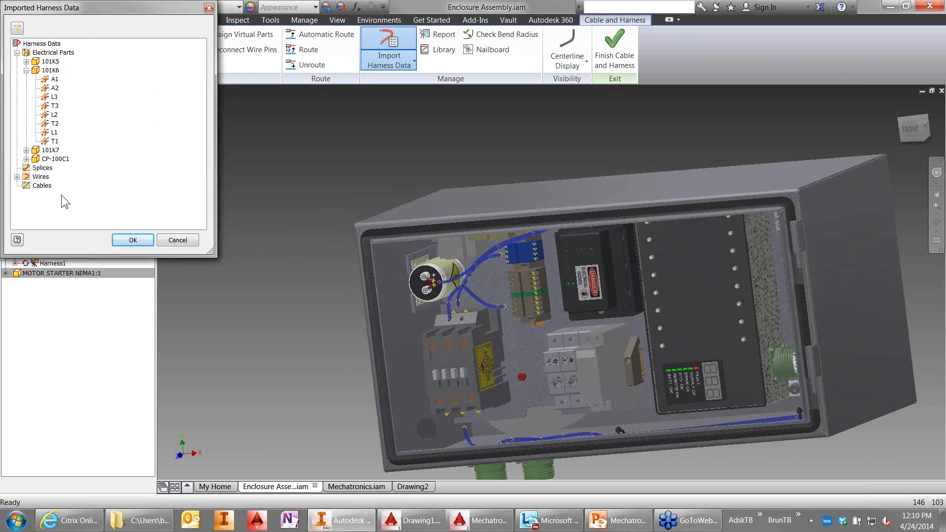
Step: Review the list of imported wires, complete the harness data import and dismiss the summary
left_click(16, 177)
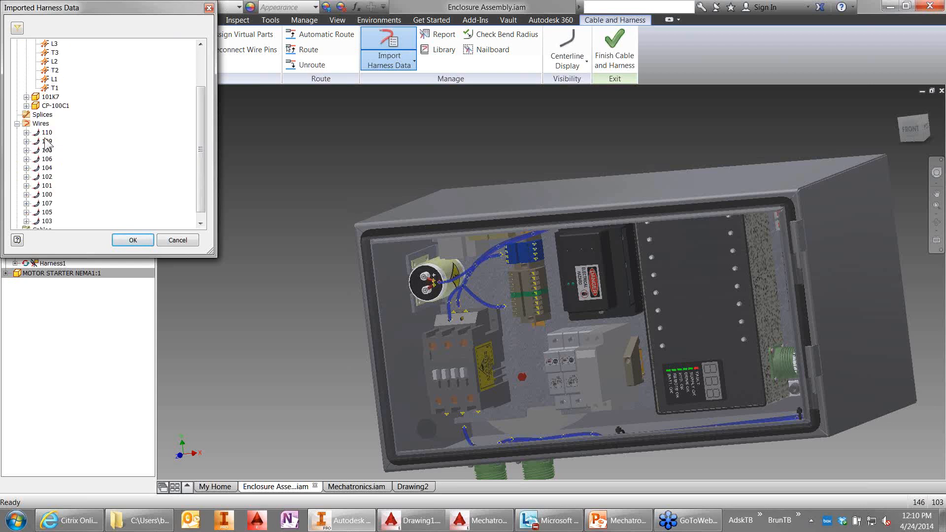
left_click(134, 240)
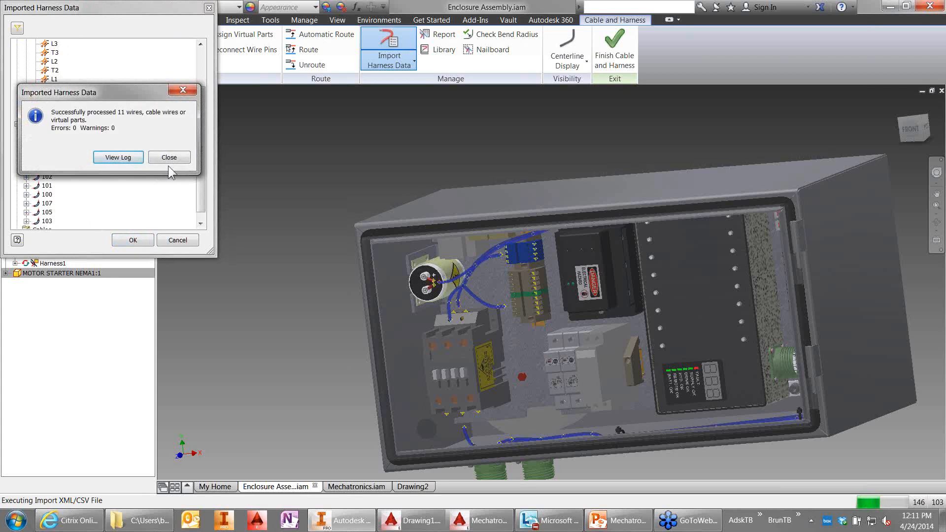
left_click(169, 158)
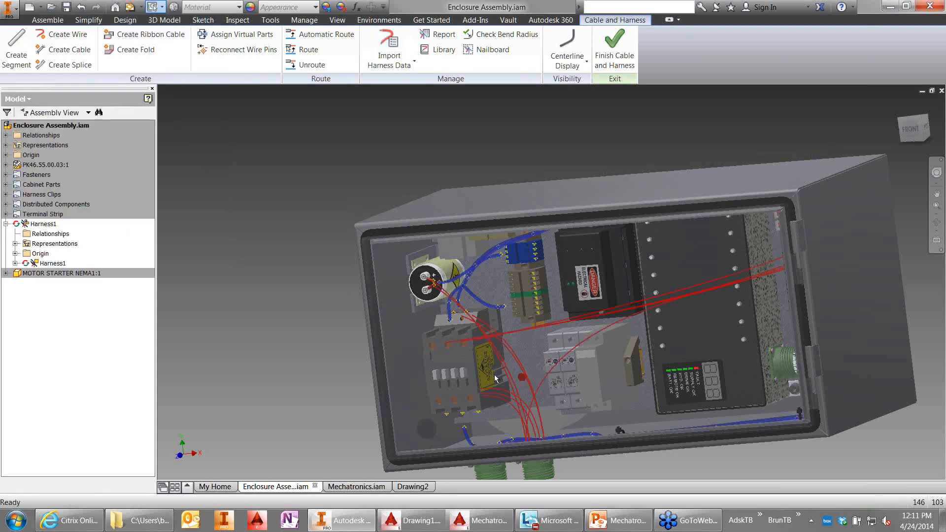
Step: Automatically route all unrouted wires through the harness segments and inspect the routing around the motor starter
middle_click_drag(743, 291, 696, 266, "shift")
middle_click_drag(597, 299, 349, 99, "shift")
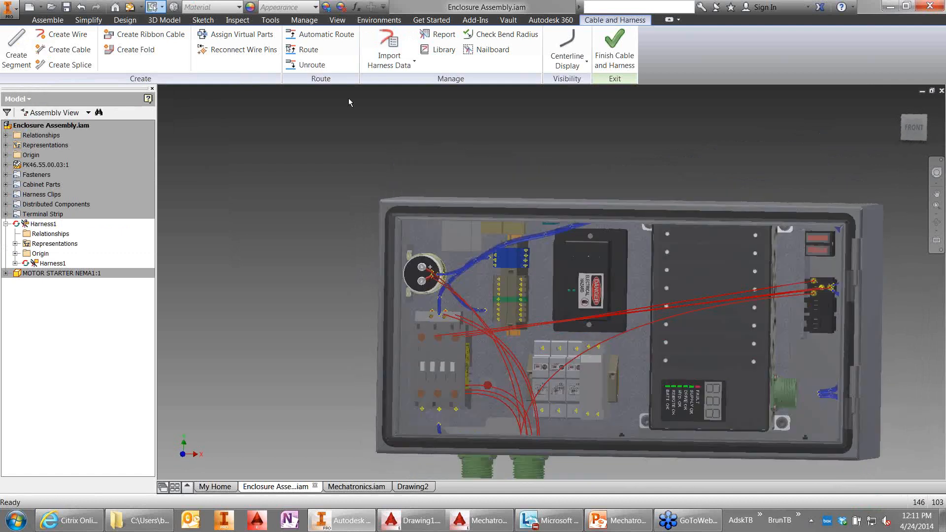
left_click(323, 34)
left_click(239, 117)
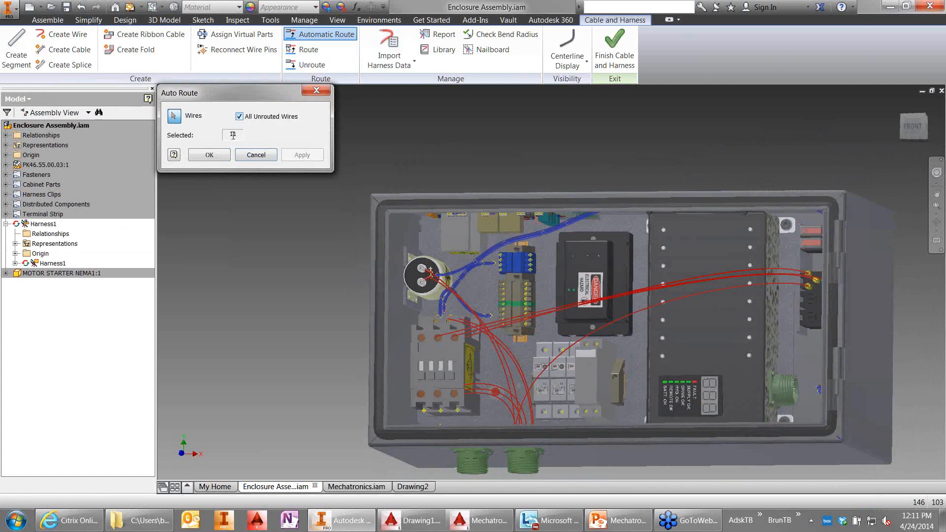
left_click(209, 155)
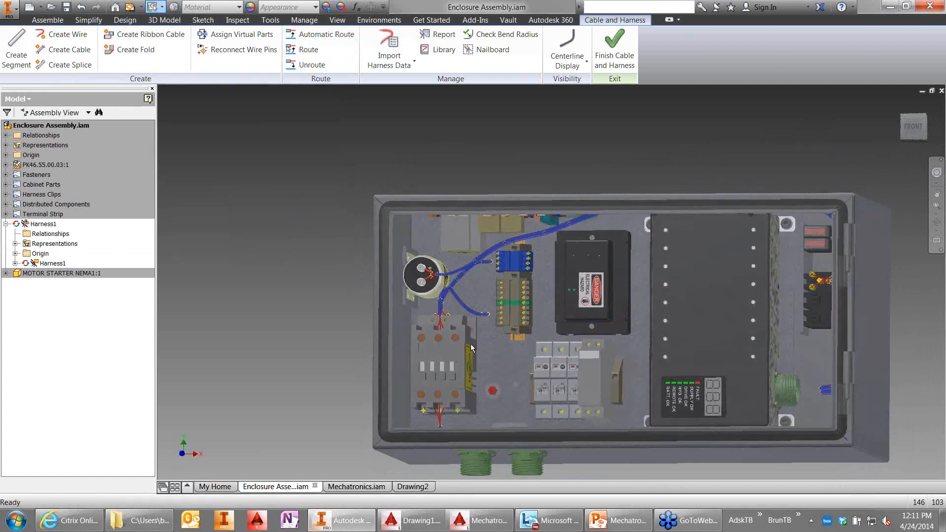
middle_click_drag(472, 344, 477, 347, "shift")
scroll(477, 347, "up", 2)
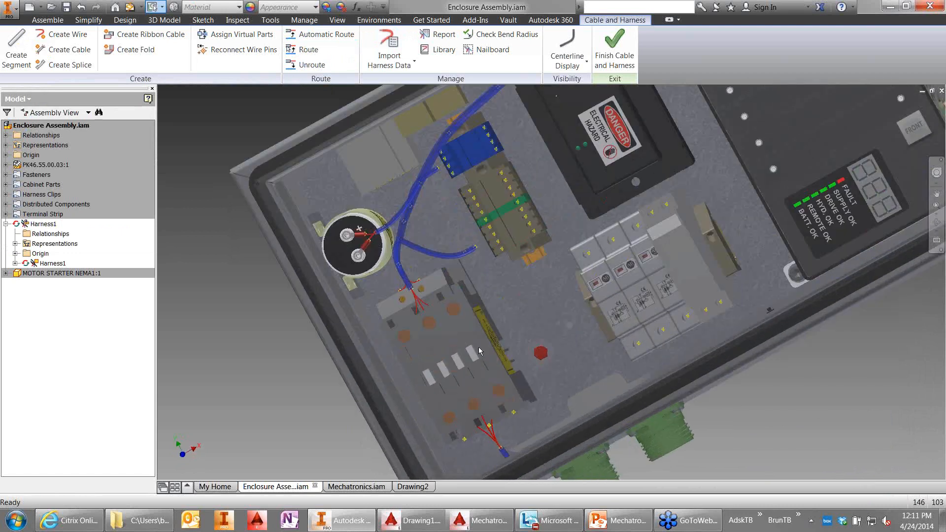
Step: Open the NEMA1 motor starter part for in-place editing within the enclosure assembly
scroll(504, 317, "up", 3)
middle_click_drag(457, 271, 433, 345, "shift")
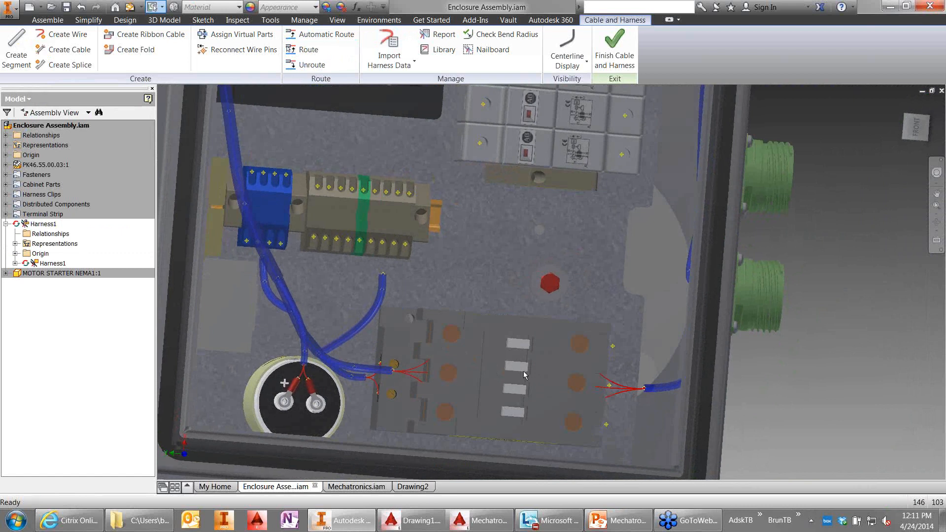
middle_click_drag(523, 371, 516, 305, "shift")
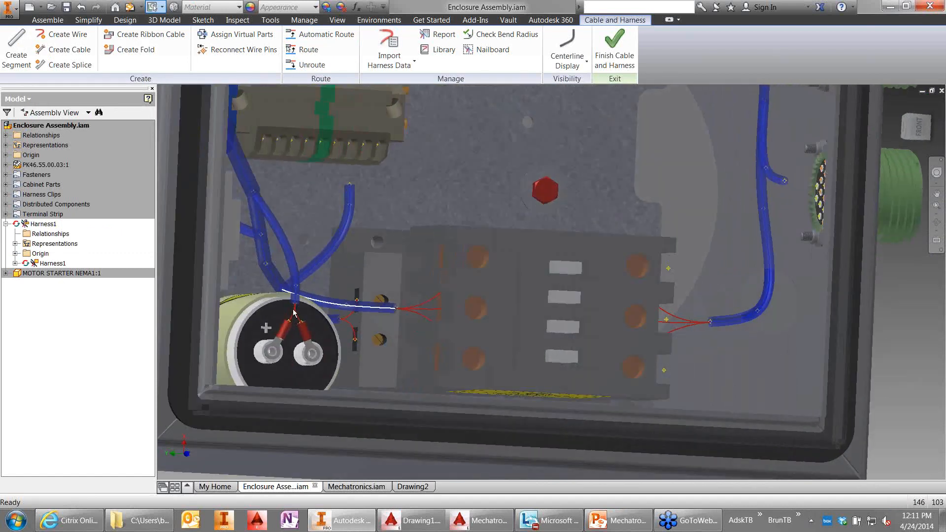
double_click(44, 274)
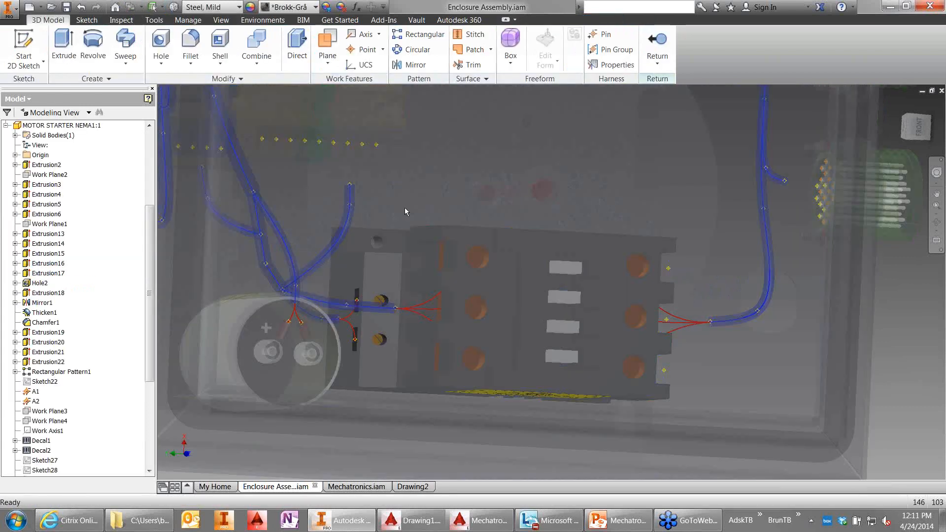
Step: Author the motor starter as a discrete-wire crimp connector with its light end face as the outward direction, and return to the harness
left_click(189, 20)
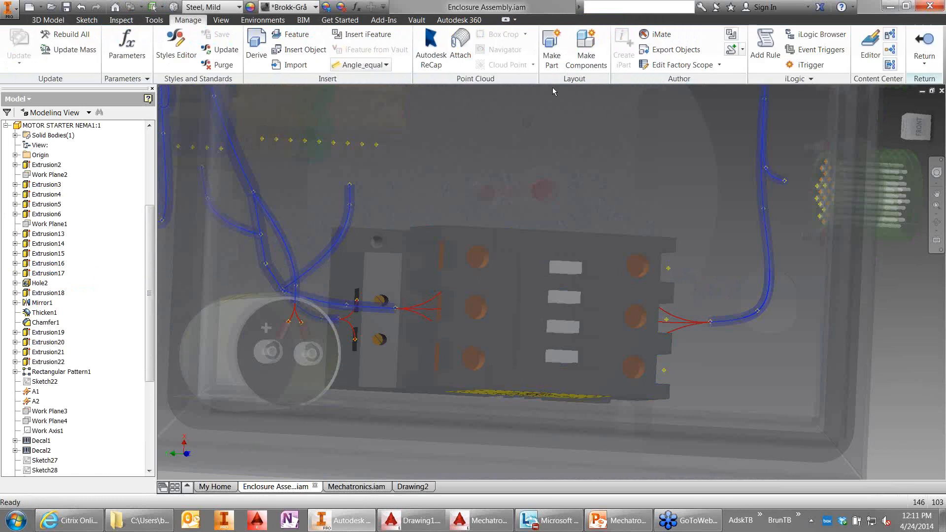
left_click(742, 49)
left_click(752, 119)
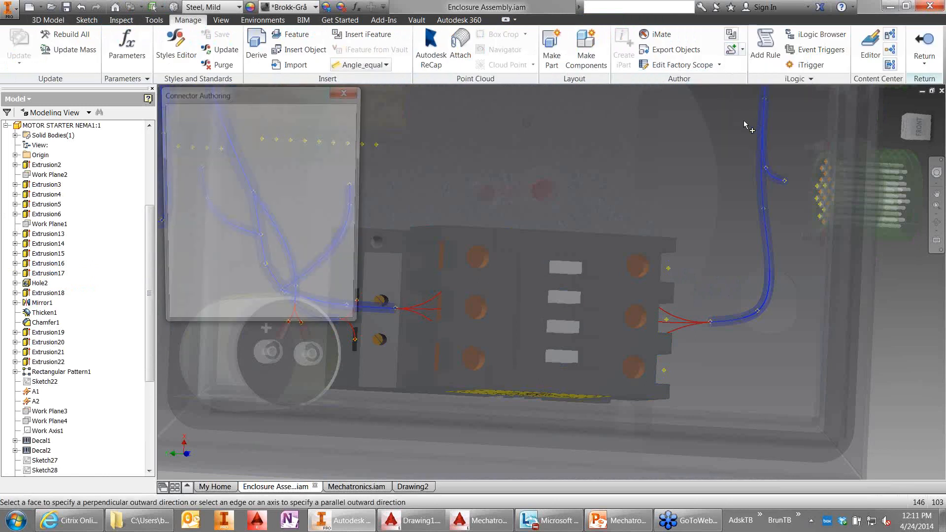
middle_click_drag(422, 332, 370, 373, "shift")
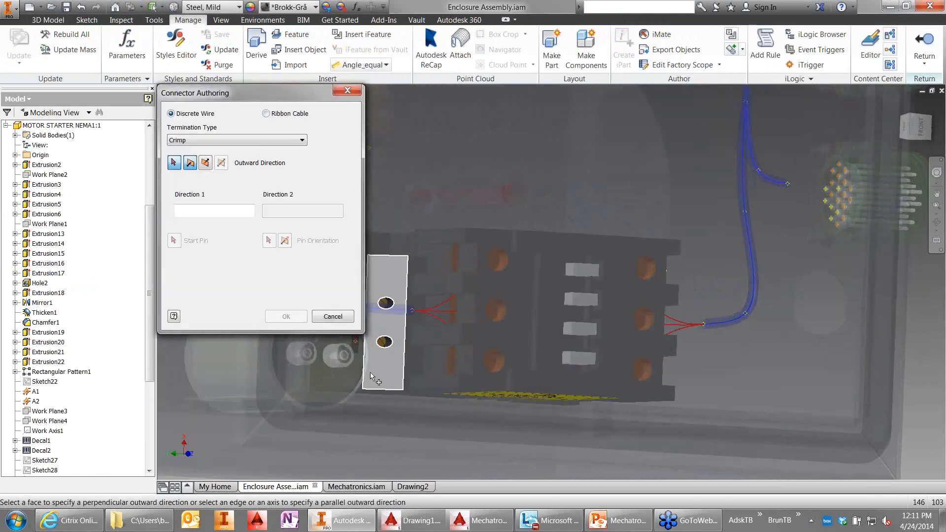
left_click(370, 371)
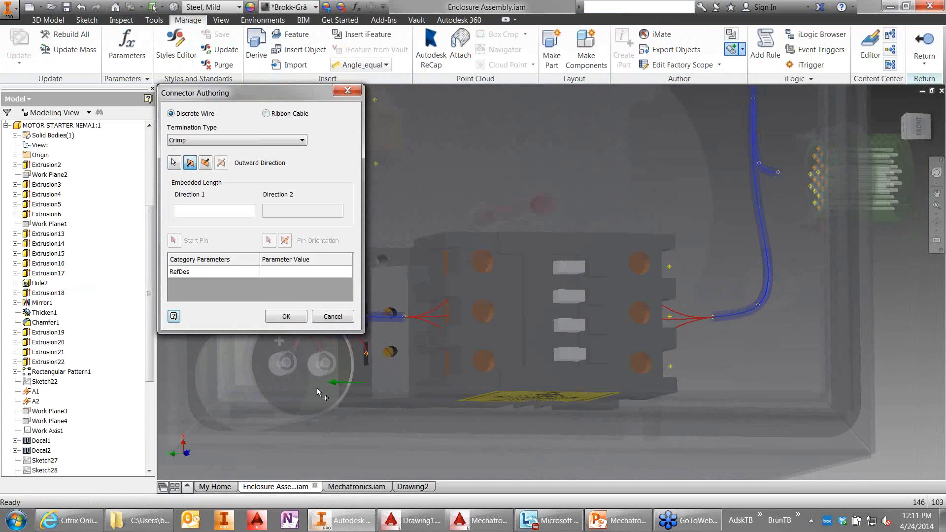
left_click(287, 317)
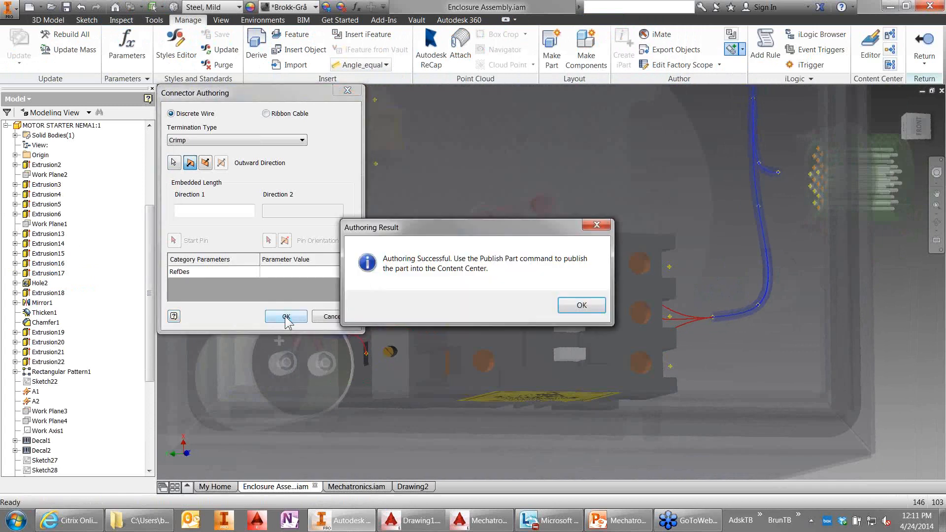
left_click(598, 306)
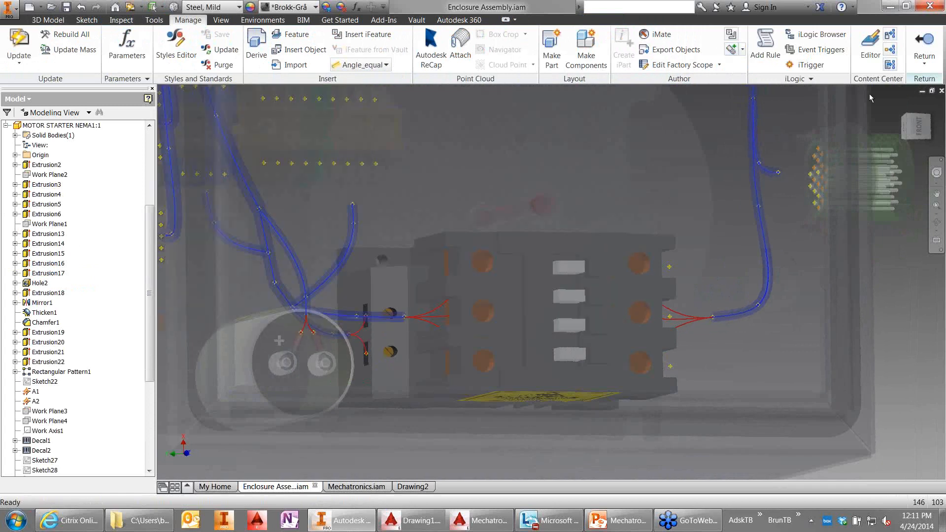
left_click(924, 45)
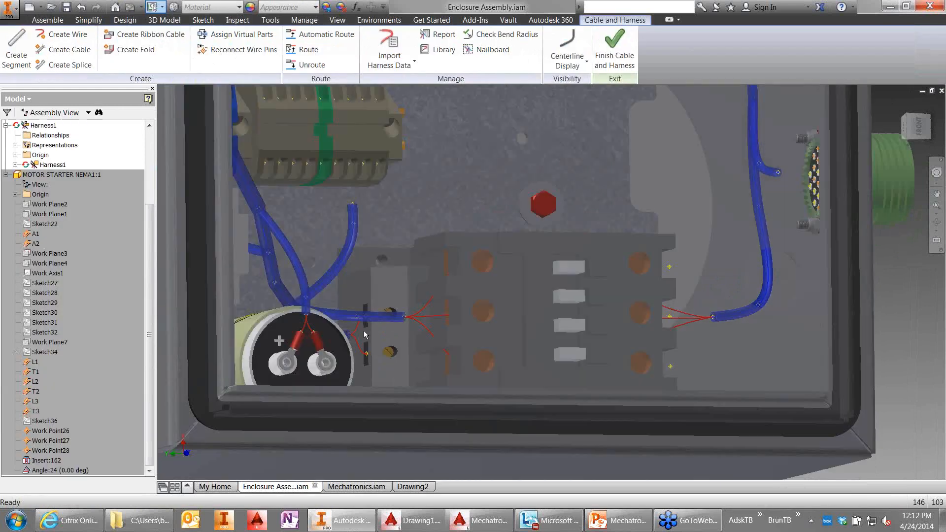
Step: Add a shape point midway along the motor starter wire that runs to the outer terminal nearest the yellow label
middle_click_drag(363, 336, 336, 368)
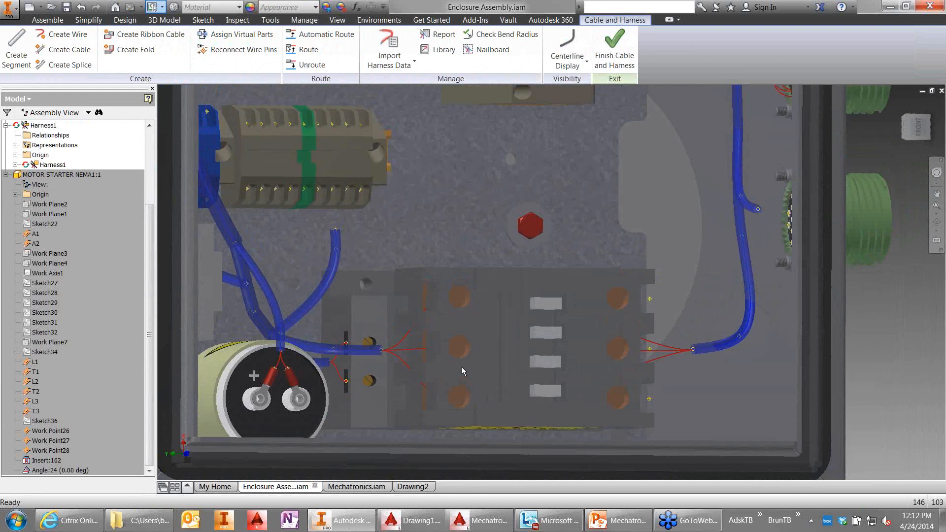
middle_click_drag(474, 364, 459, 335, "shift")
scroll(436, 381, "up", 5)
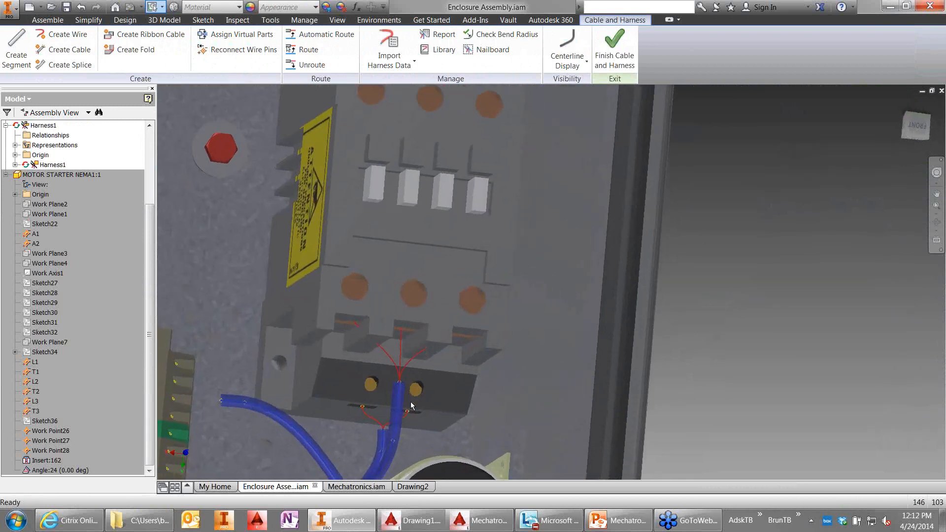
scroll(368, 401, "up", 1)
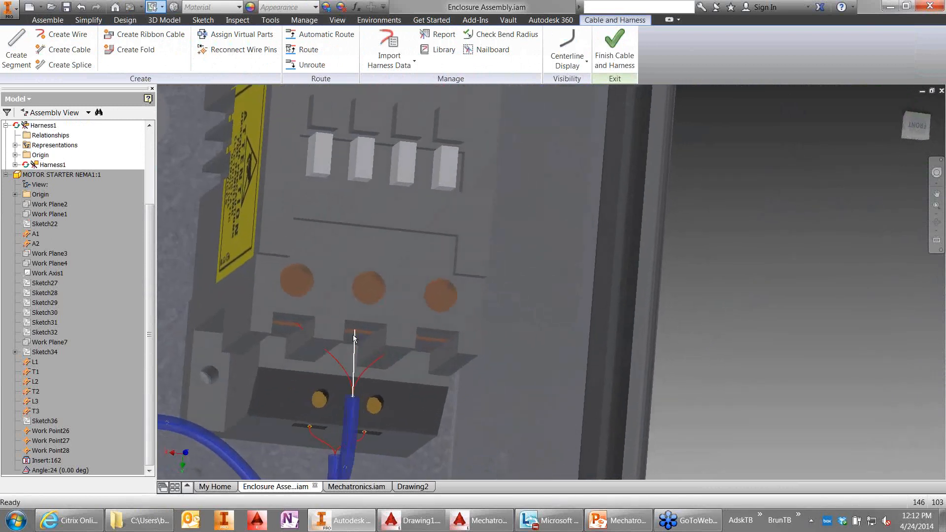
middle_click_drag(353, 344, 228, 371)
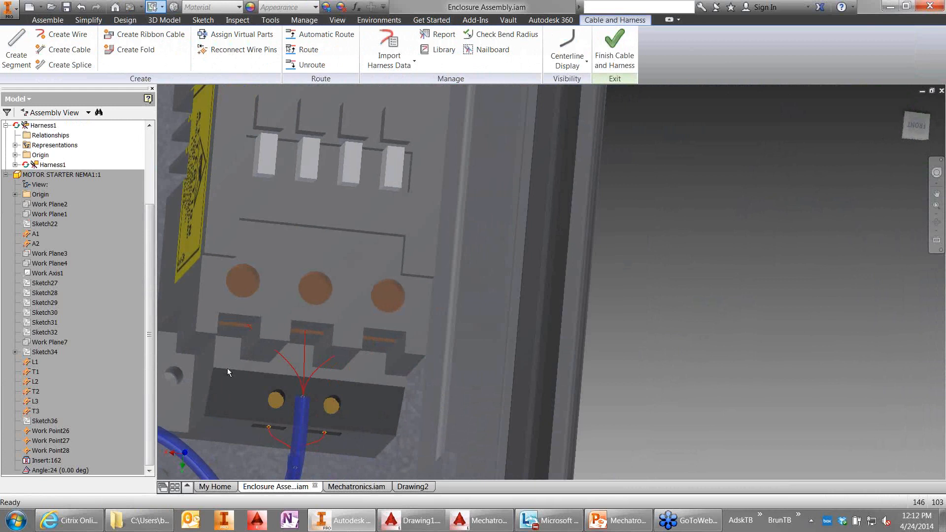
right_click(282, 356)
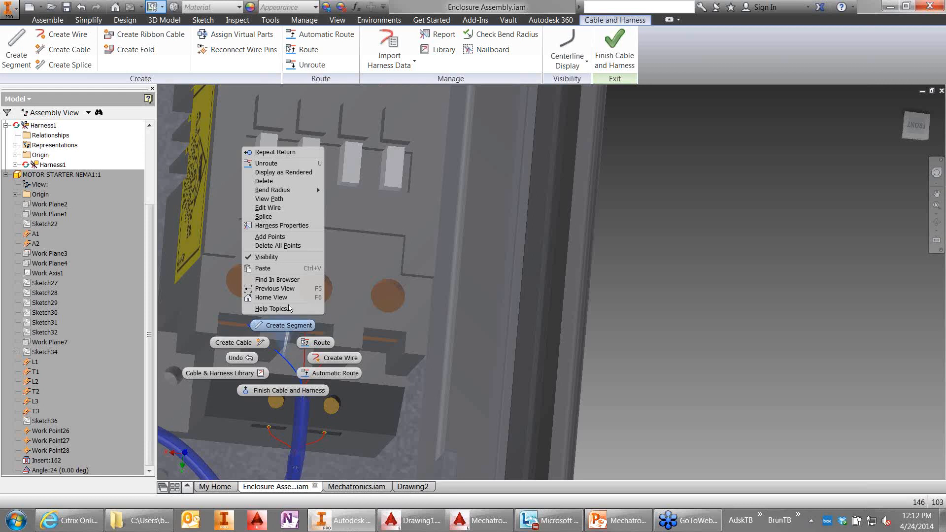
left_click(266, 237)
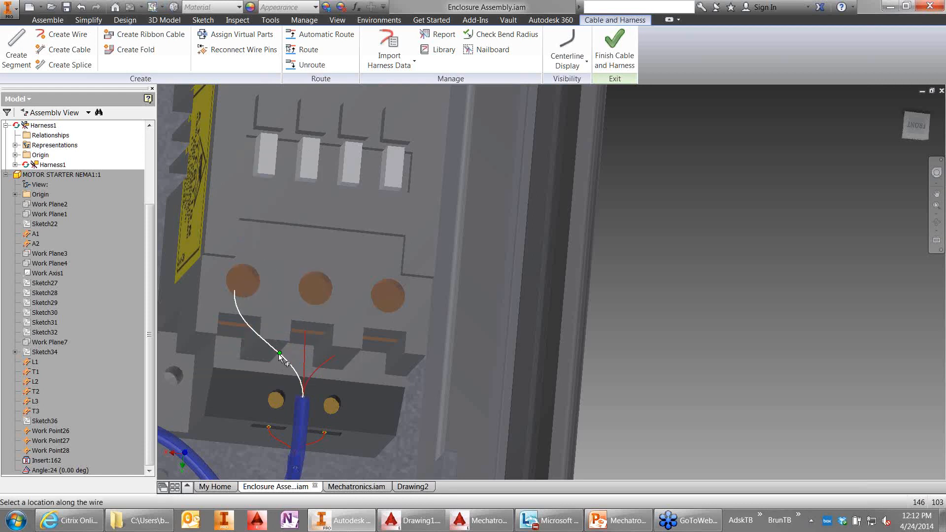
left_click(279, 354)
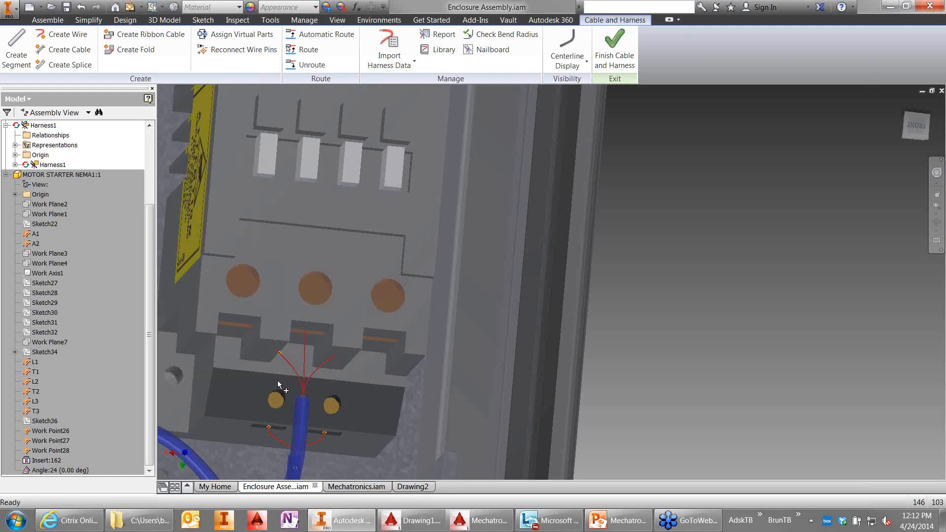
right_click(308, 375)
left_click(327, 378)
Step: Add a shape point along the wire to the outer terminal farthest from the yellow label
right_click(324, 366)
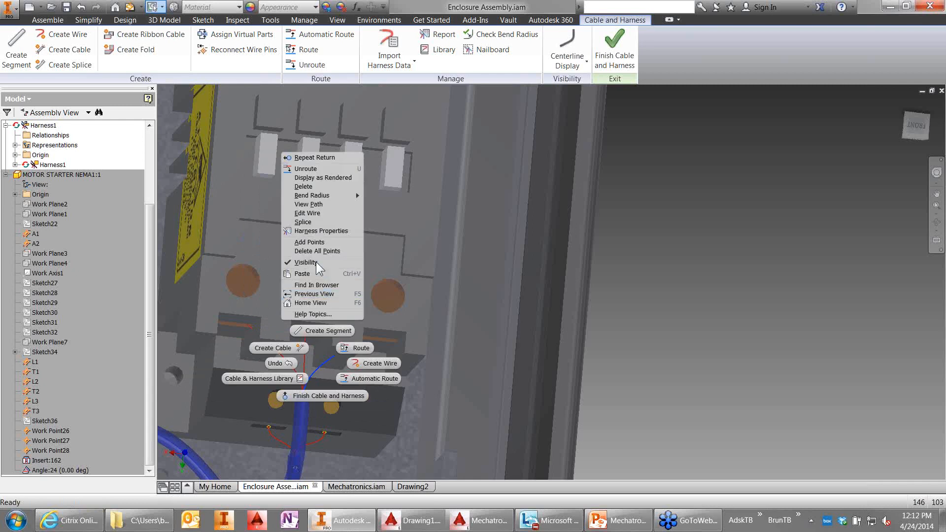
left_click(310, 242)
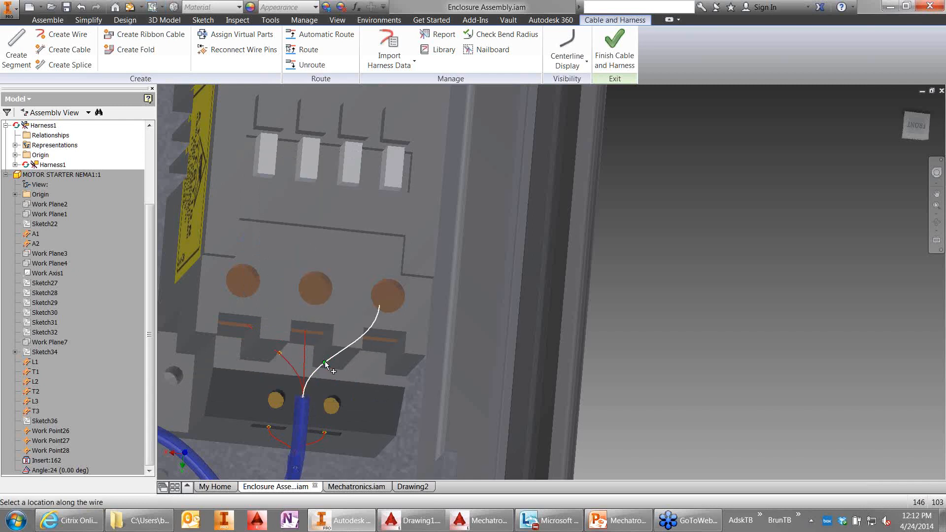
left_click(326, 361)
right_click(333, 374)
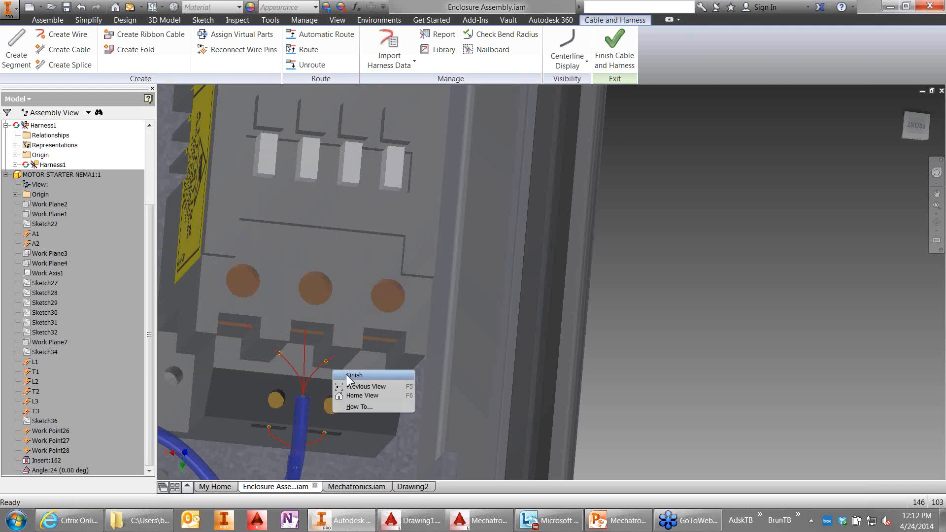
left_click(347, 378)
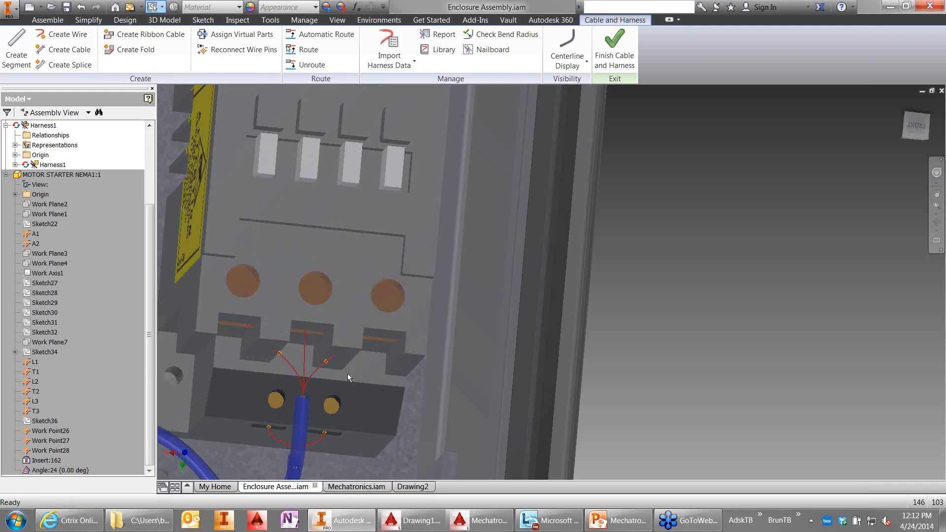
Step: Move the point on the wire farthest from the yellow label outward along X and toward the brass screws along Y
right_click(325, 363)
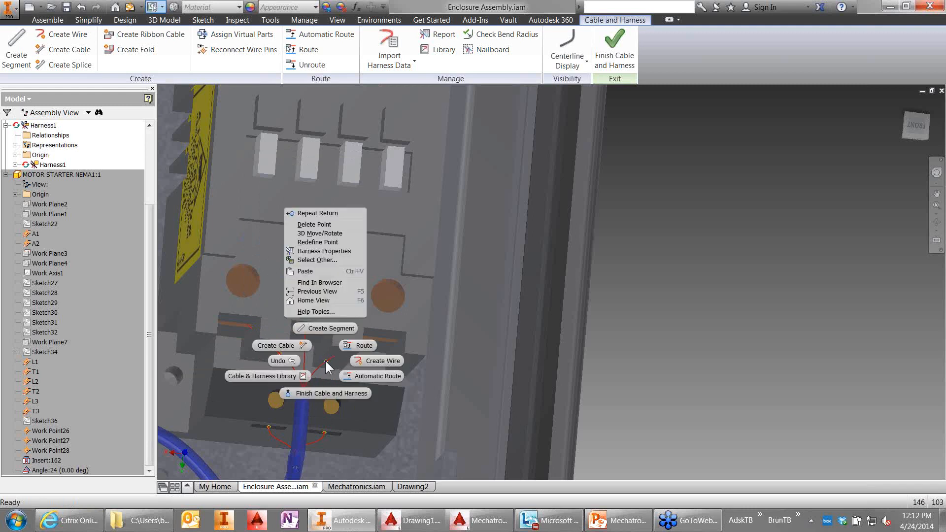
left_click(319, 233)
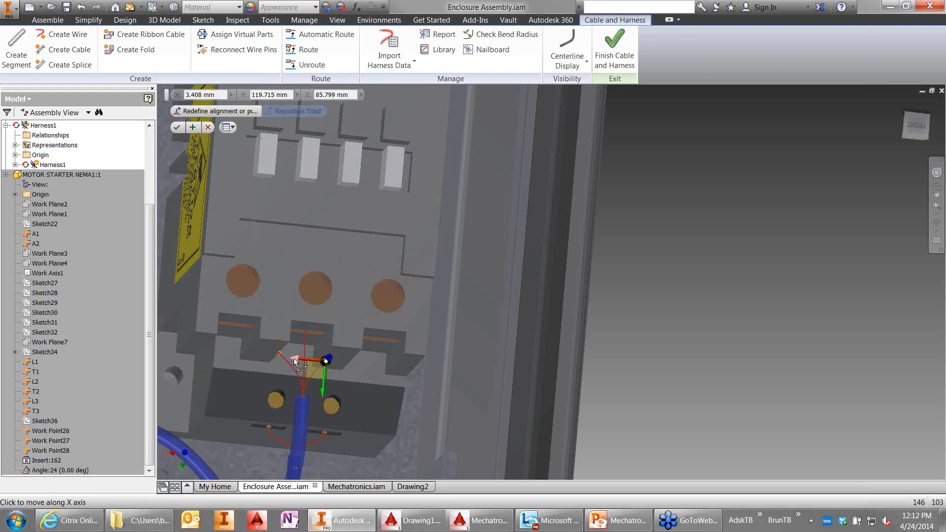
left_click_drag(295, 362, 329, 365)
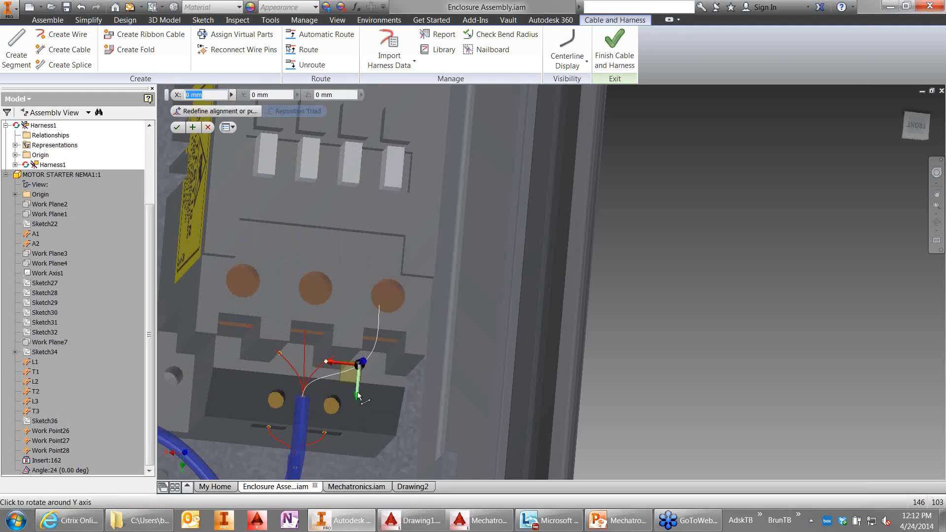
left_click_drag(359, 396, 384, 414)
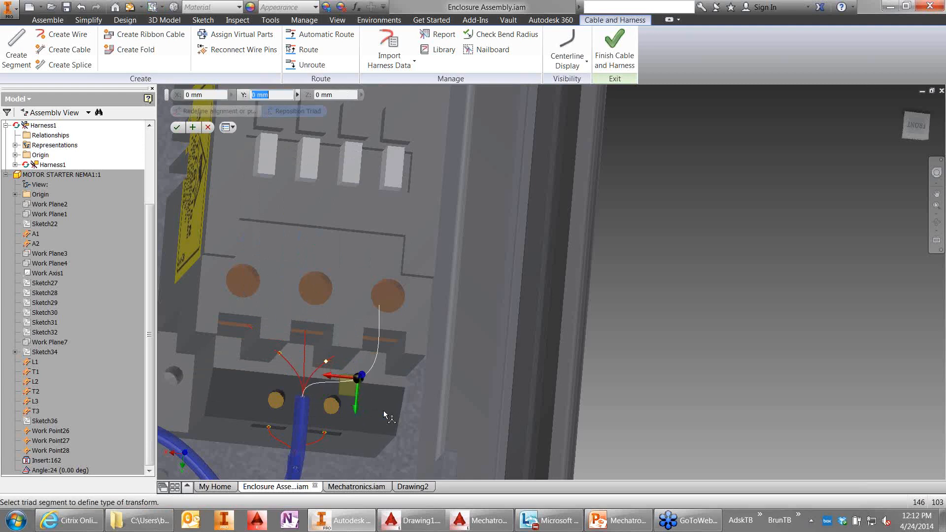
right_click(389, 382)
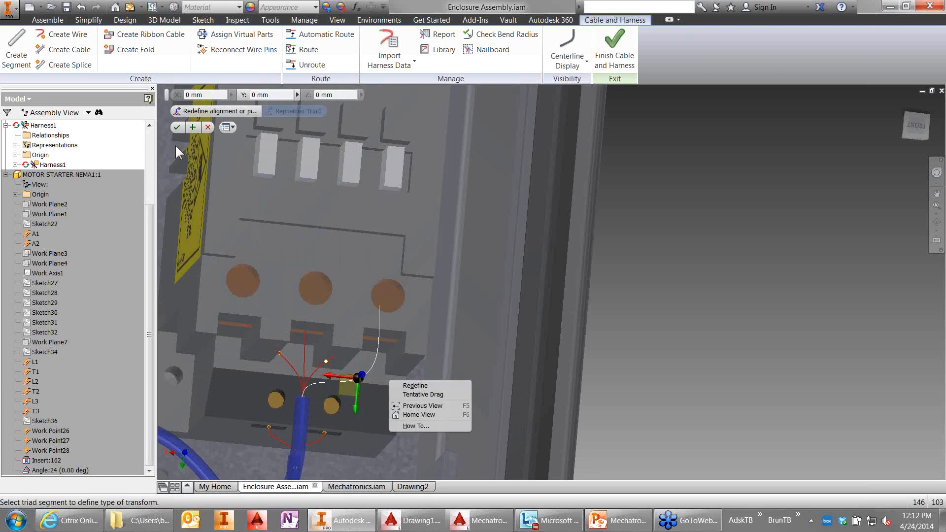
left_click(179, 124)
left_click(179, 125)
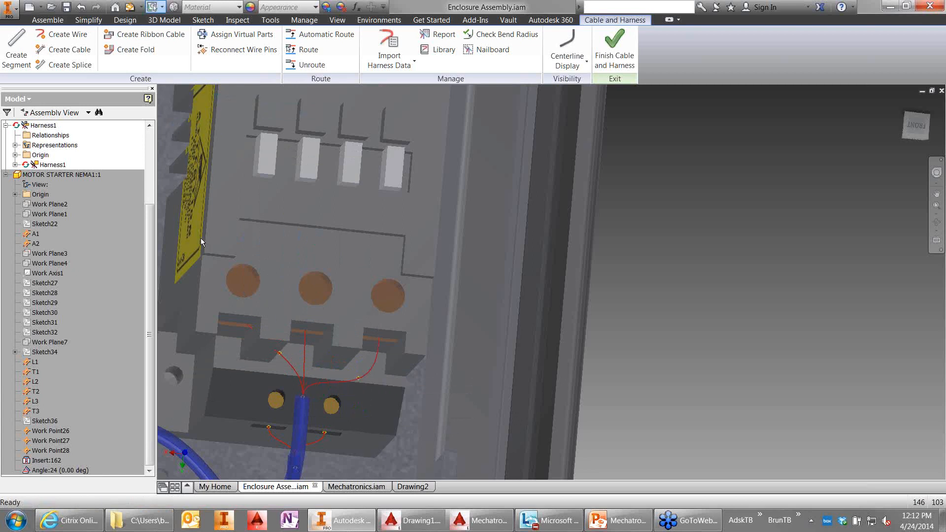
Step: Move the point on the wire nearest the yellow label outward along X and toward the brass screws along Y
right_click(280, 357)
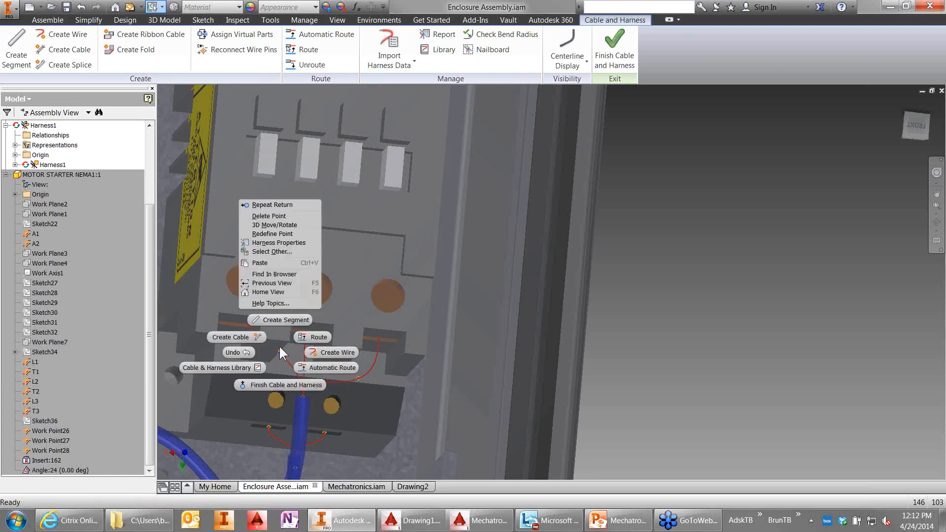
left_click(275, 224)
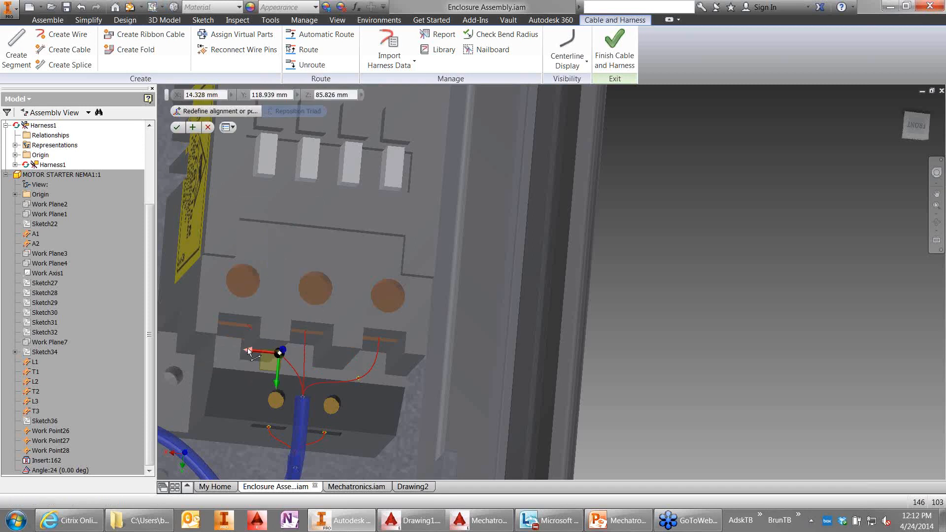
left_click_drag(270, 348, 217, 347)
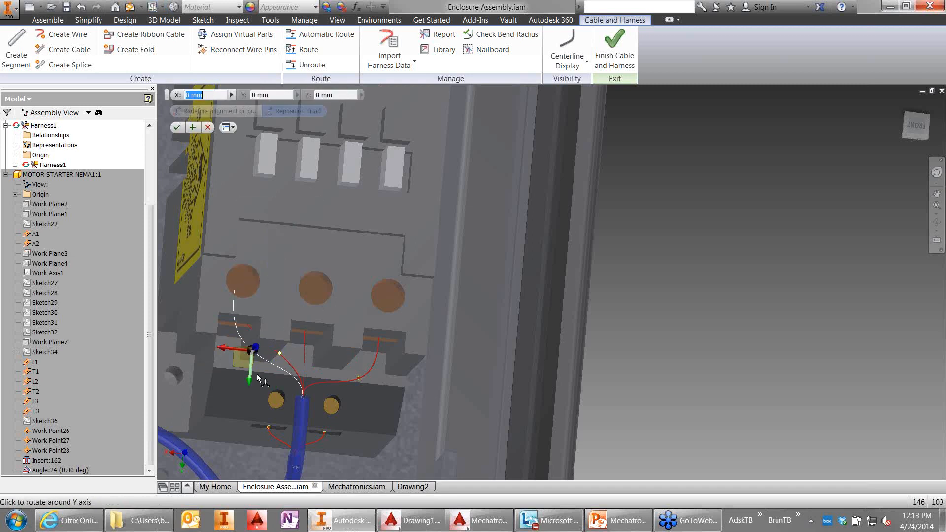
left_click_drag(248, 384, 248, 395)
left_click_drag(221, 361, 213, 364)
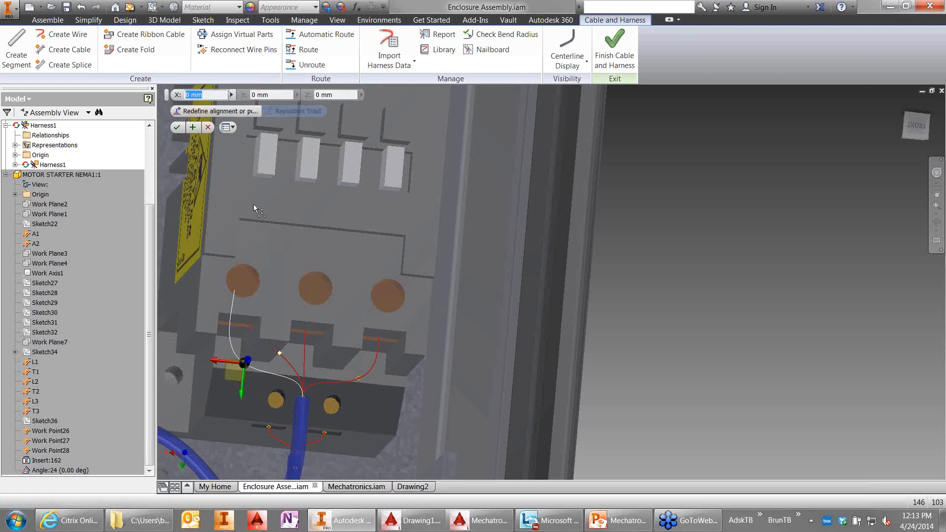
left_click(176, 127)
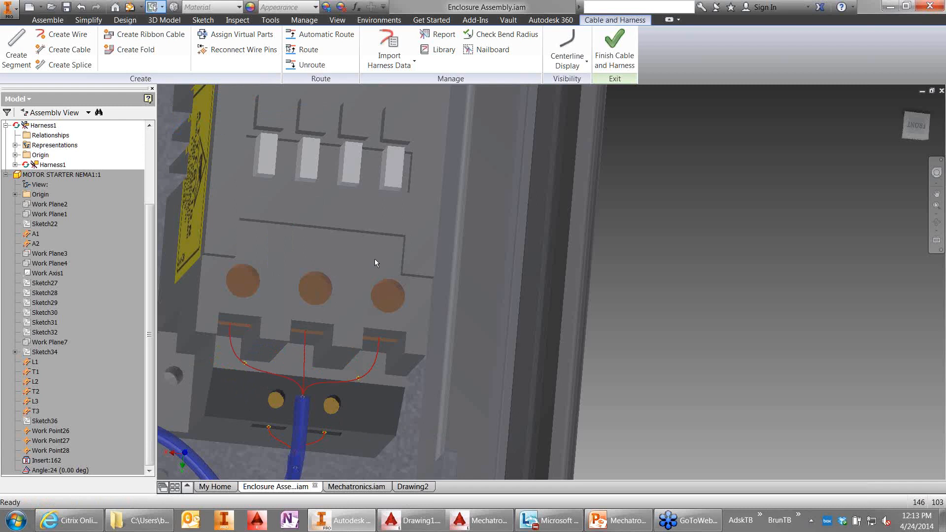
Step: Create a harness segment from the bundle end above the motor starter to the outer work point nearest the yellow label
middle_click_drag(377, 267, 401, 304)
middle_click_drag(401, 183, 384, 334)
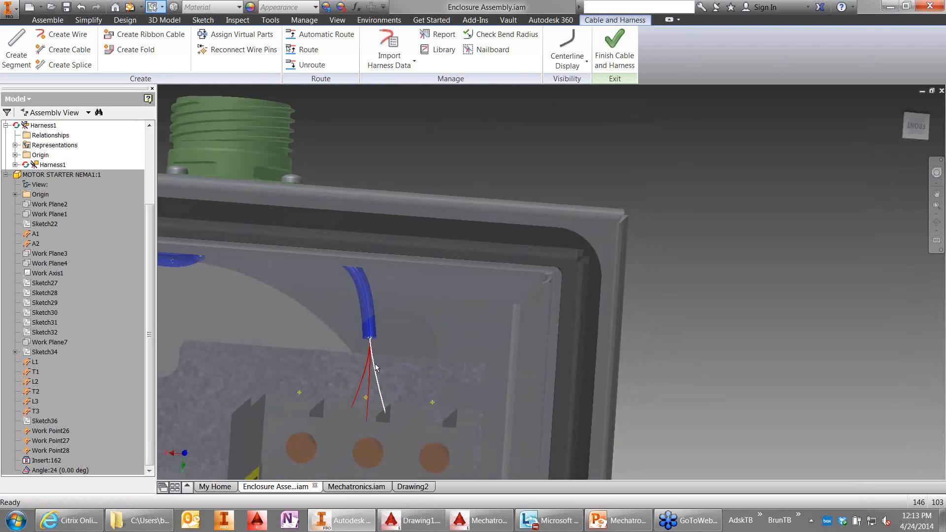
middle_click_drag(375, 373, 362, 427)
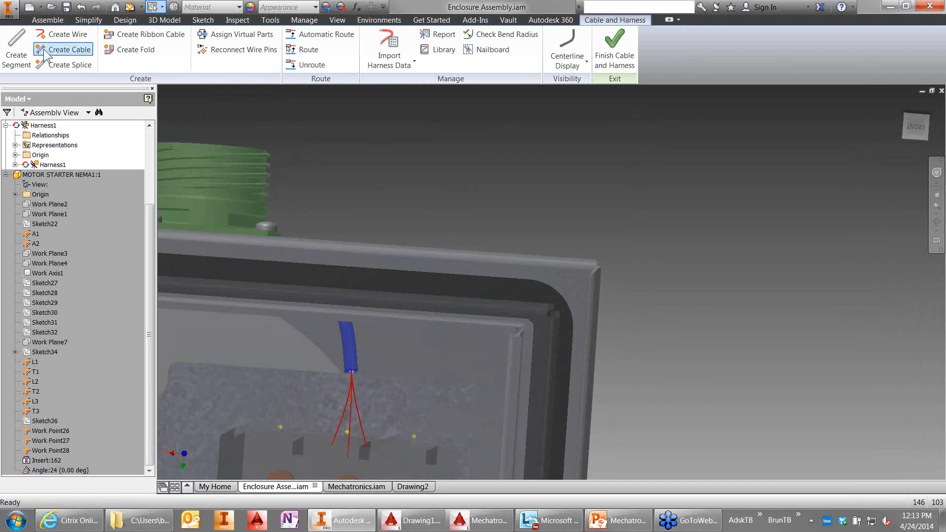
left_click(16, 52)
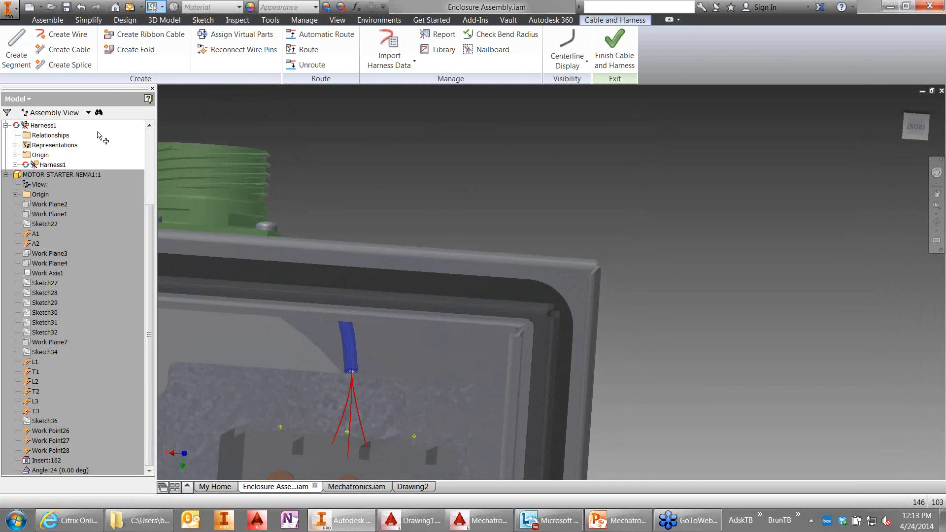
left_click(351, 373)
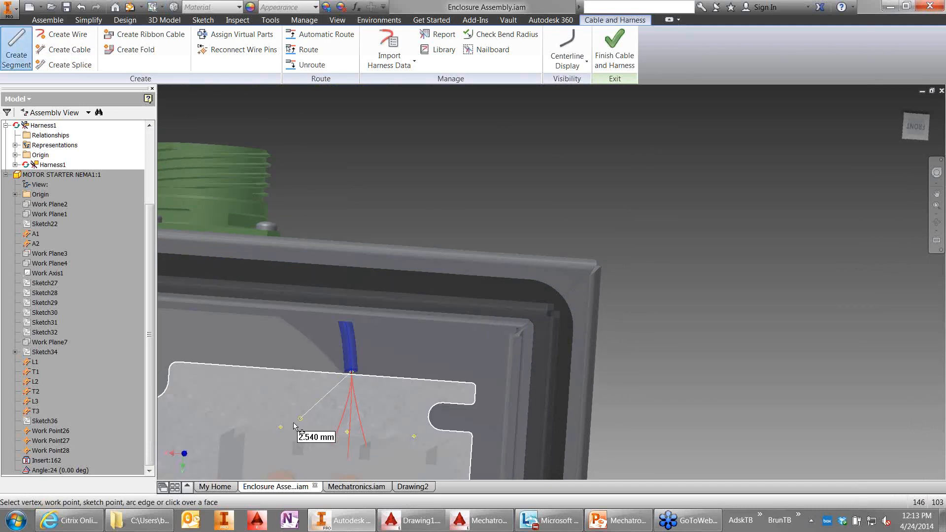
left_click(280, 428)
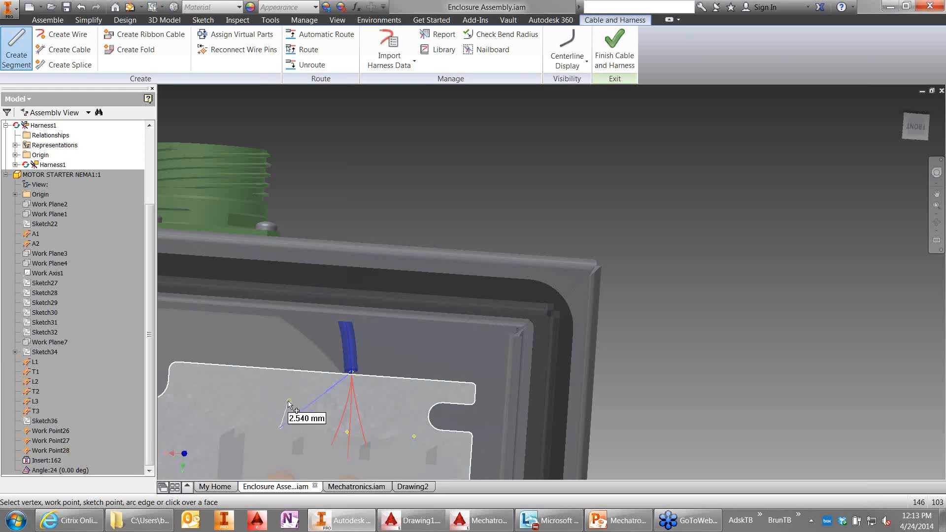
right_click(282, 389)
left_click(304, 398)
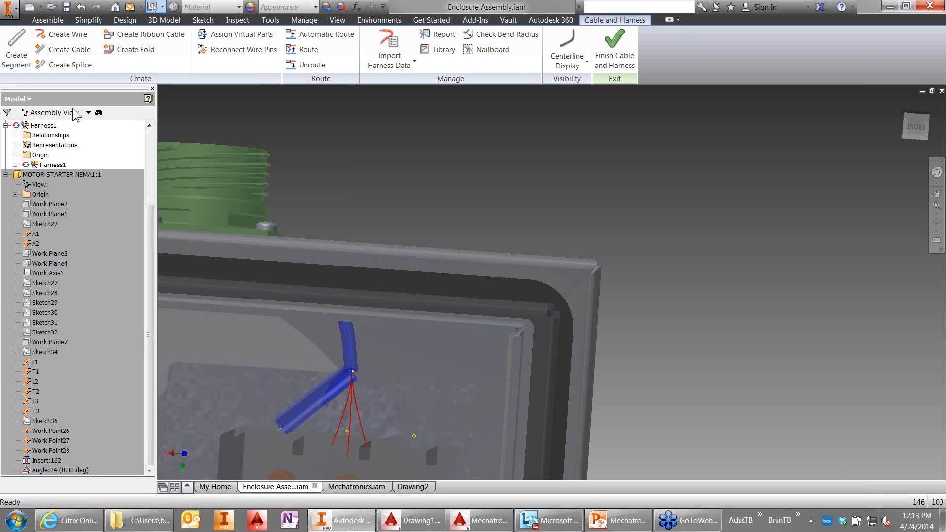
Step: Create a second segment from the same bundle end to the middle work point above the motor starter
left_click(16, 49)
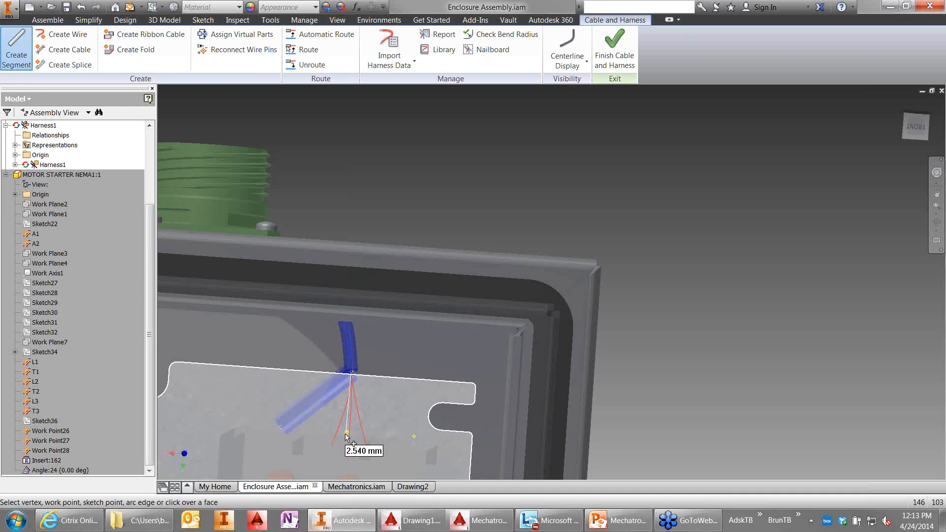
right_click(371, 405)
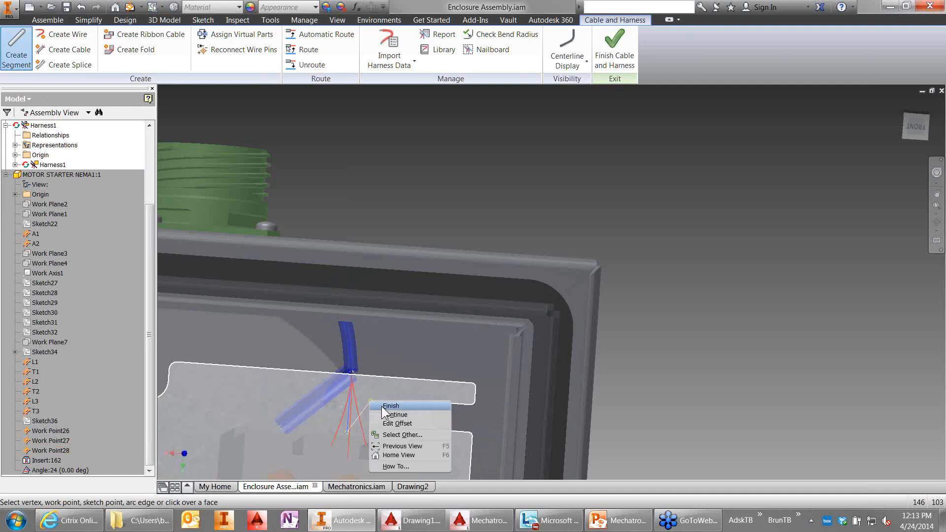
left_click(446, 347)
Step: Create a third segment from the bundle end to Work Point26, the outer point farthest from the yellow label
left_click(25, 47)
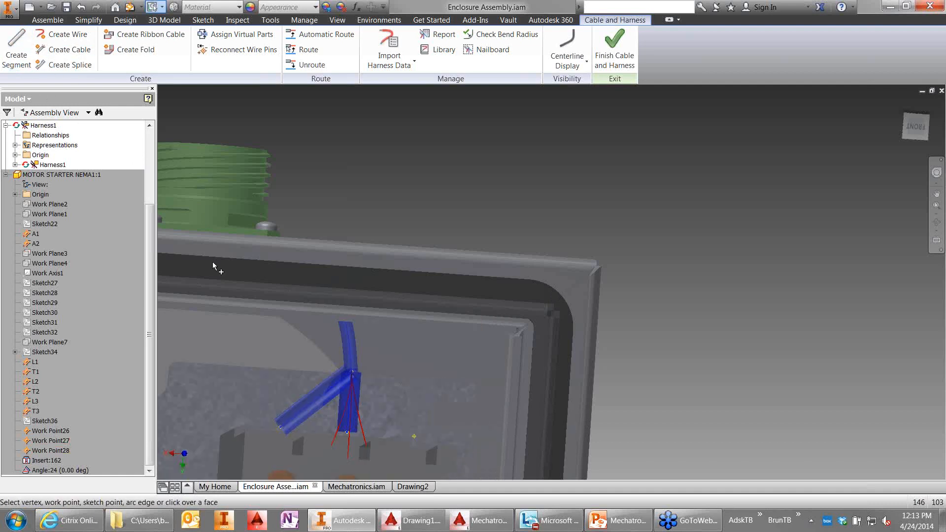
left_click(352, 372)
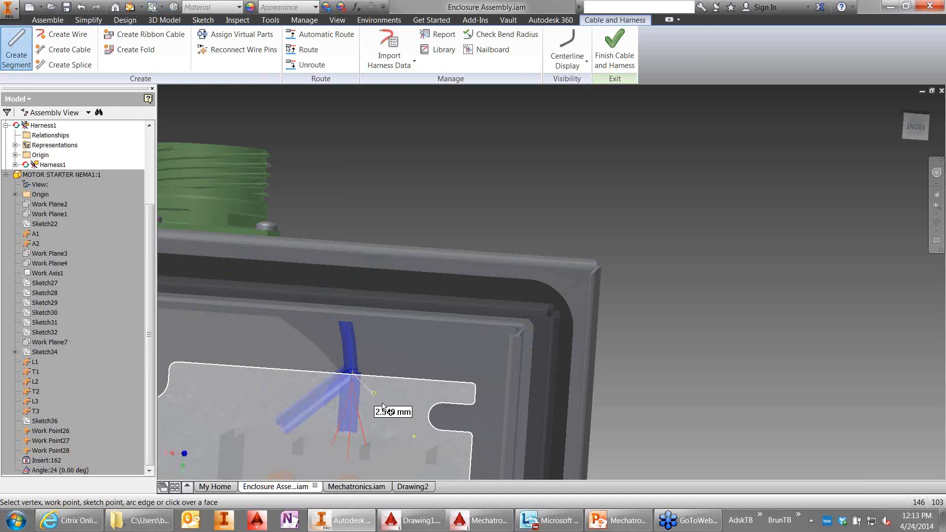
left_click(414, 436)
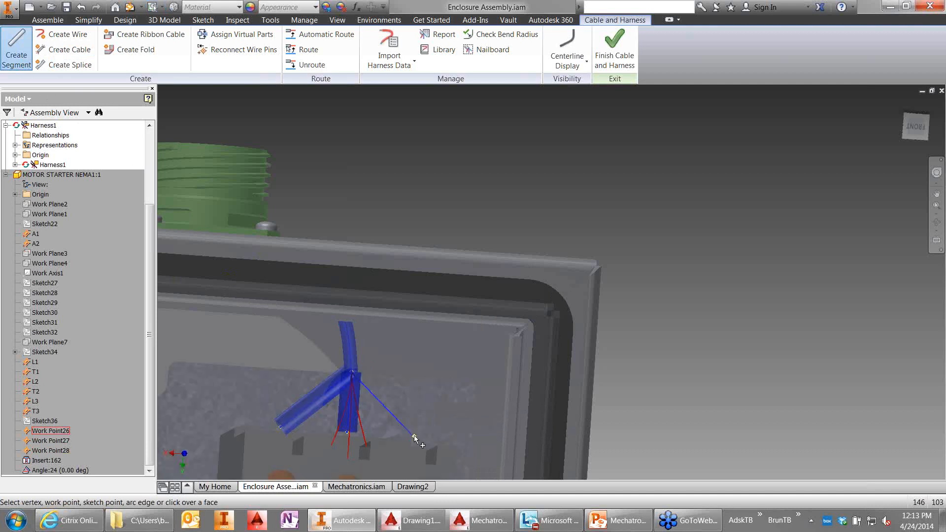
right_click(415, 437)
left_click(418, 438)
Step: Unroute the three wires at the starter's upper terminals from all segments, and automatically route all unrouted wires through the new branches
middle_click_drag(409, 400, 395, 279)
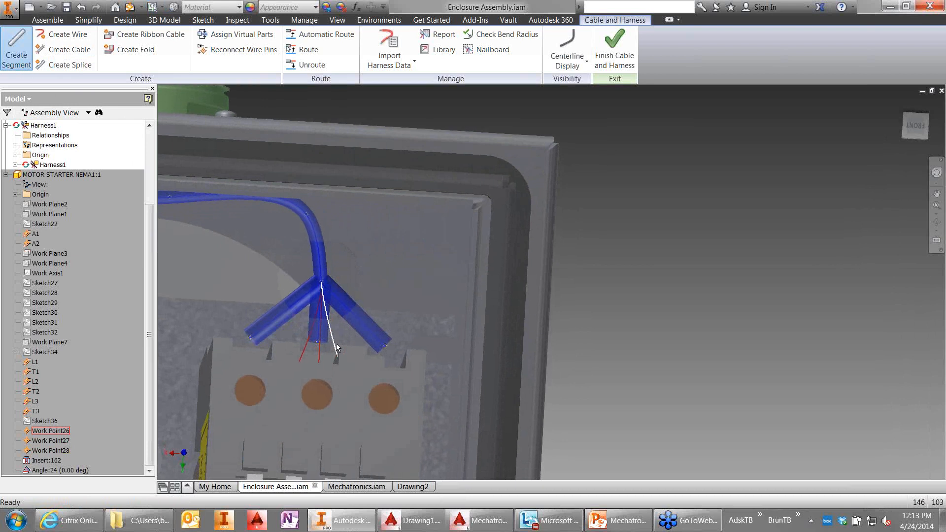
left_click(306, 50)
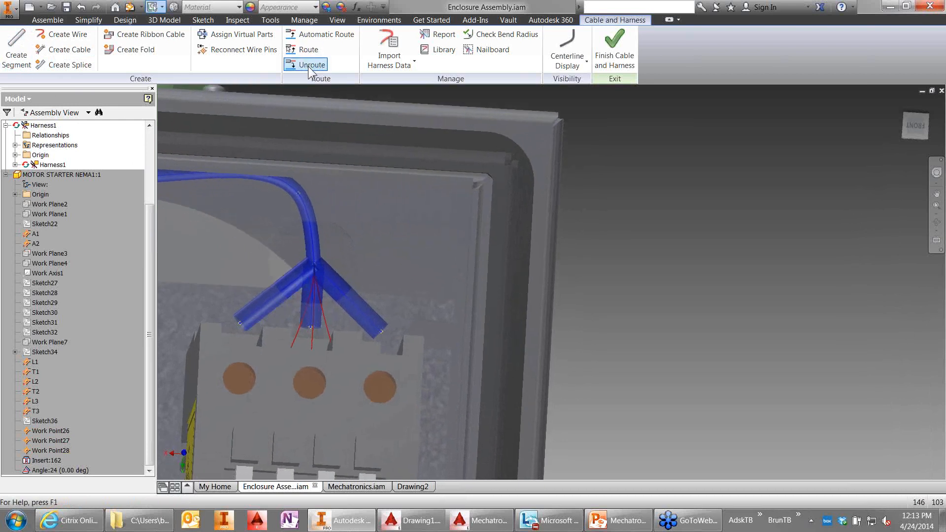
left_click(308, 65)
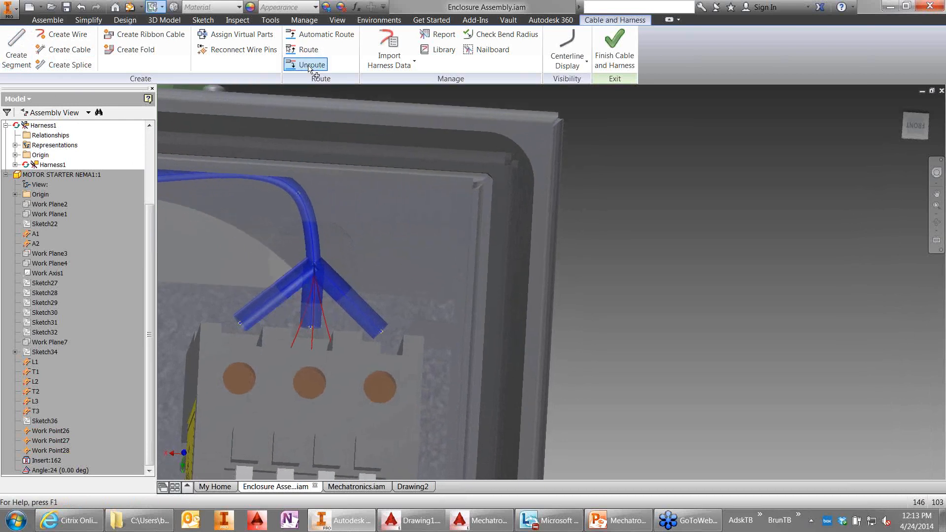
left_click(298, 335)
left_click(310, 338)
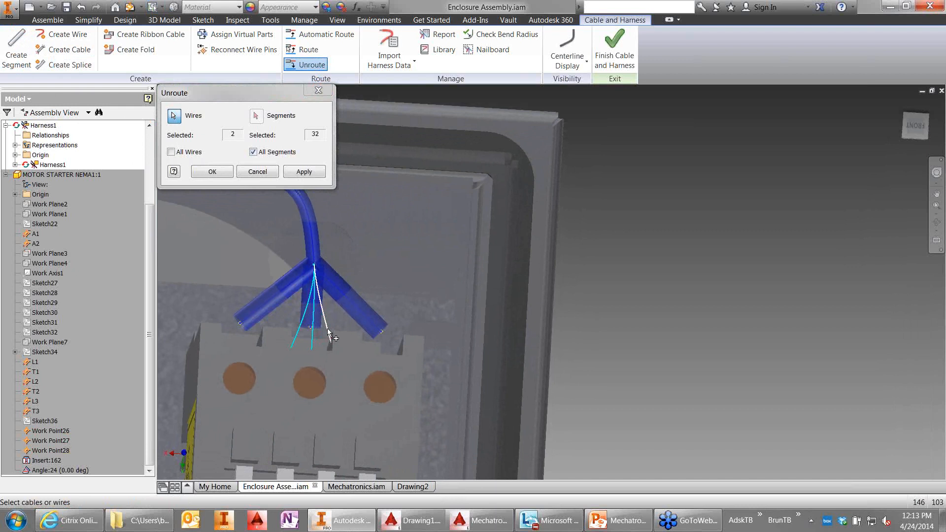
left_click(327, 328)
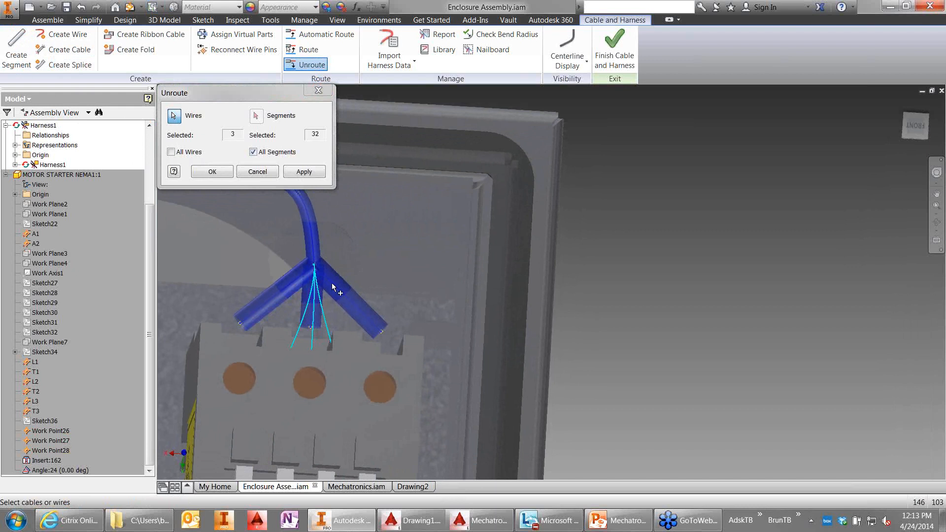
left_click(213, 172)
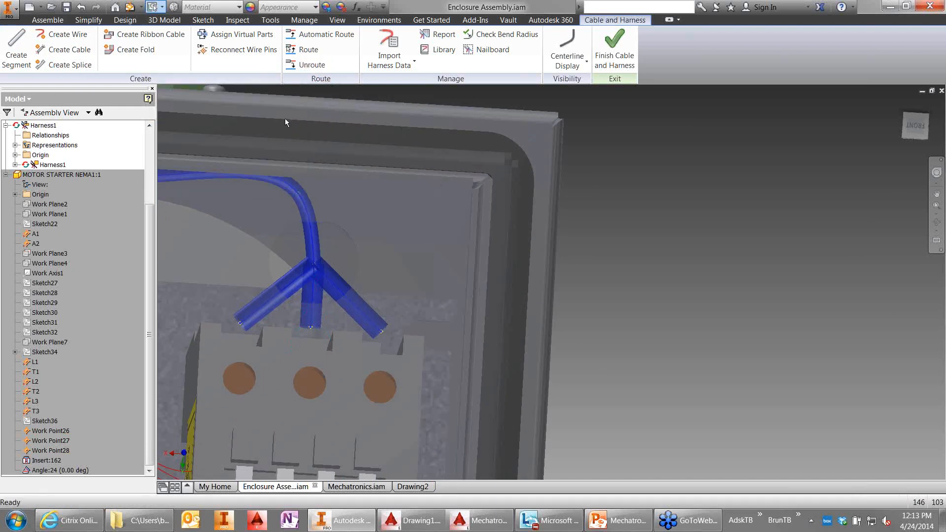
left_click(320, 35)
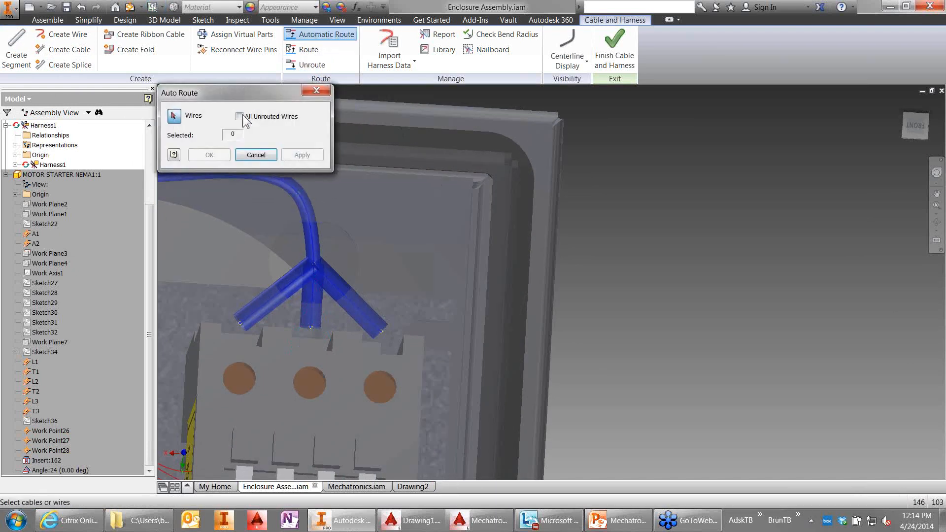
left_click(210, 155)
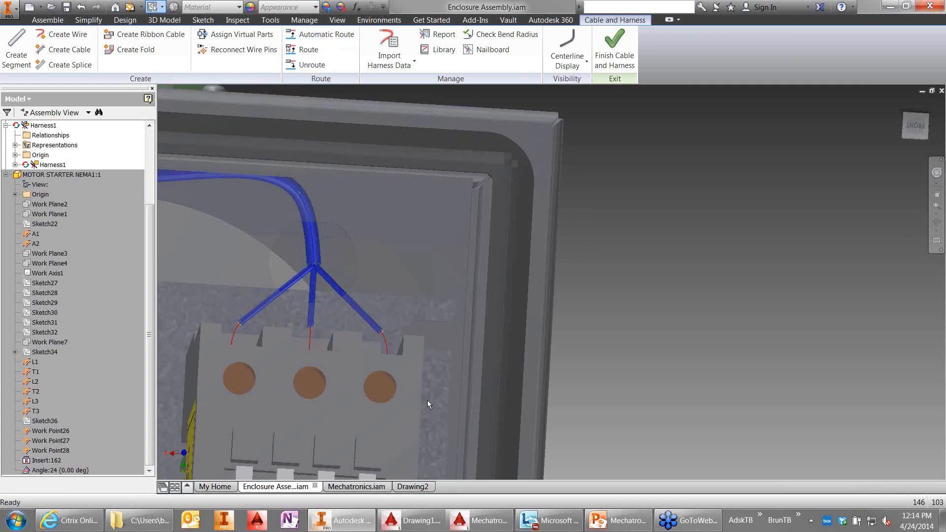
Step: Examine the routed harness from the motor starter branches to the round connectors and across the whole enclosure
scroll(427, 400, "down", 5)
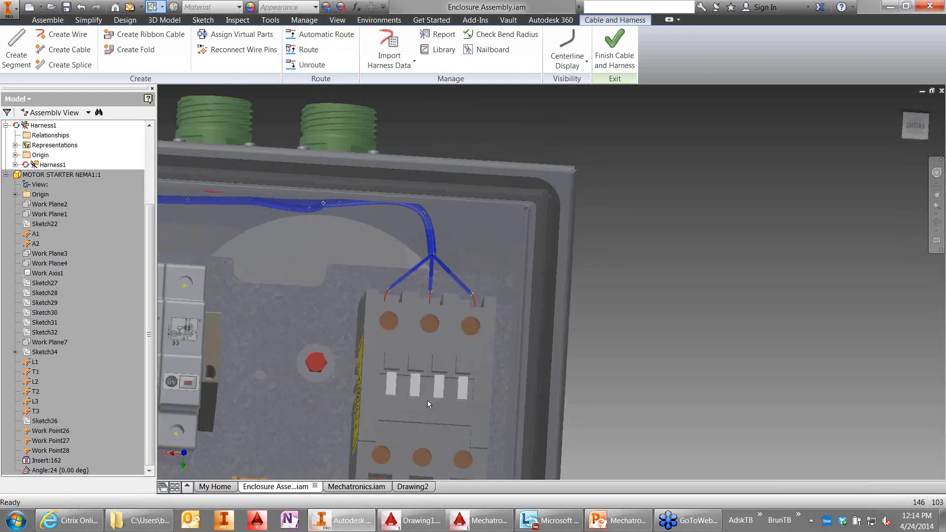
scroll(427, 400, "down", 5)
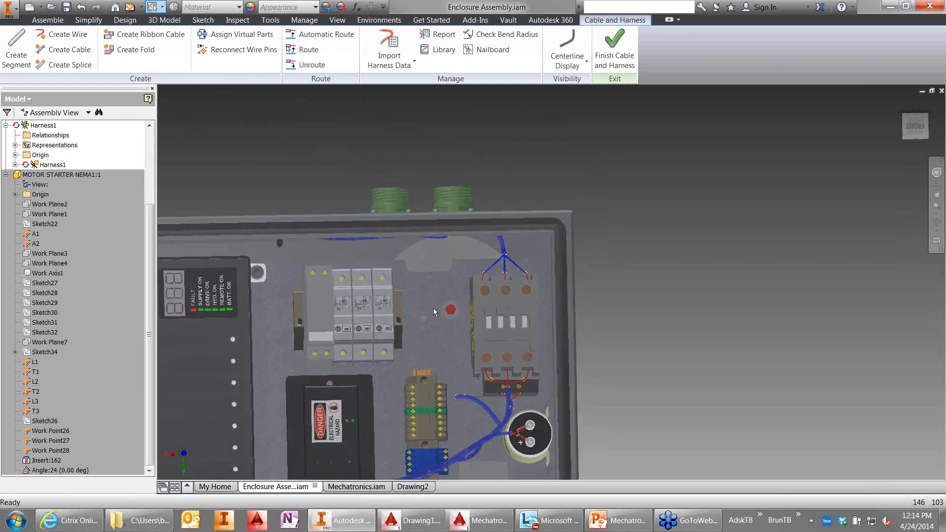
middle_click_drag(433, 309, 429, 253, "shift")
scroll(427, 217, "up", 3)
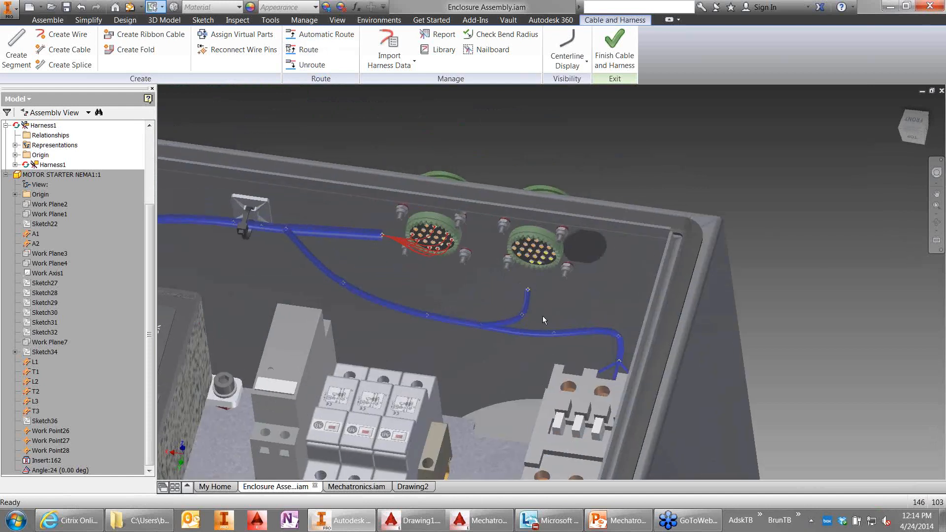
middle_click_drag(542, 319, 567, 390, "shift")
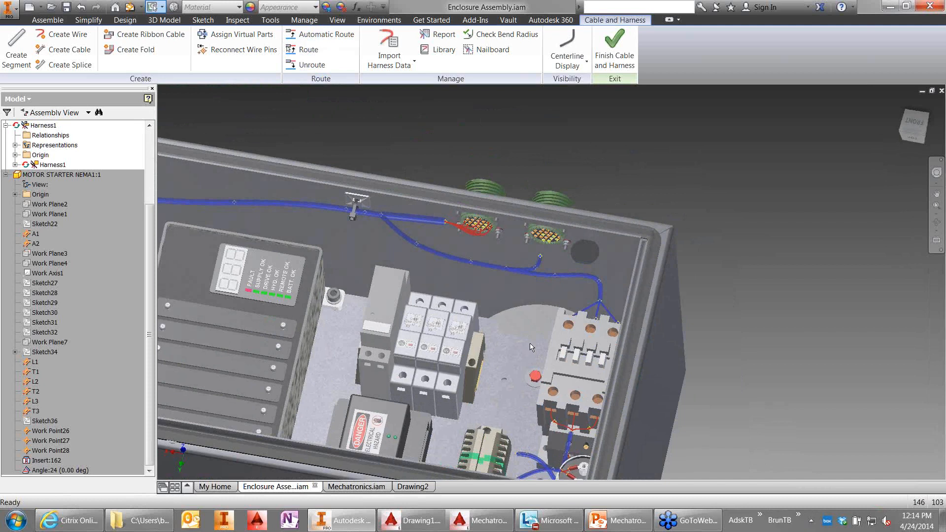
scroll(532, 348, "down", 1)
scroll(531, 347, "down", 3)
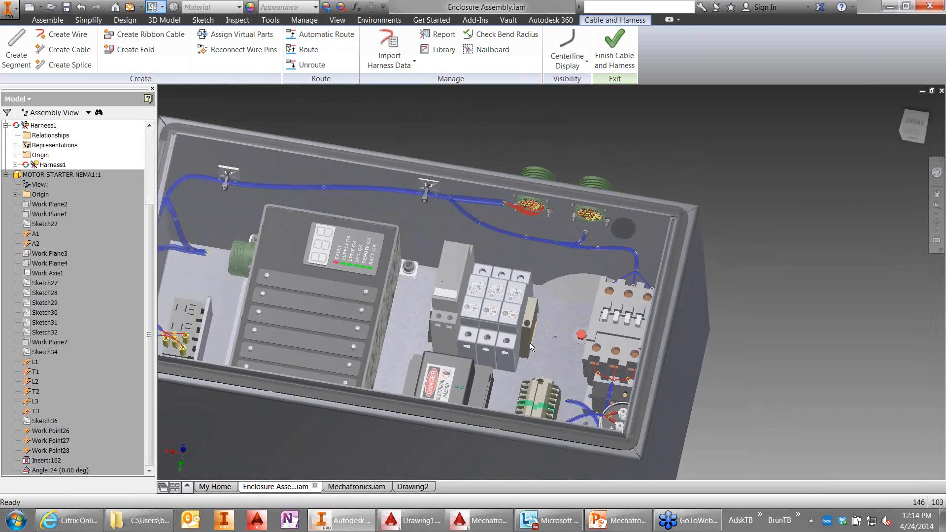
scroll(531, 343, "up", 1)
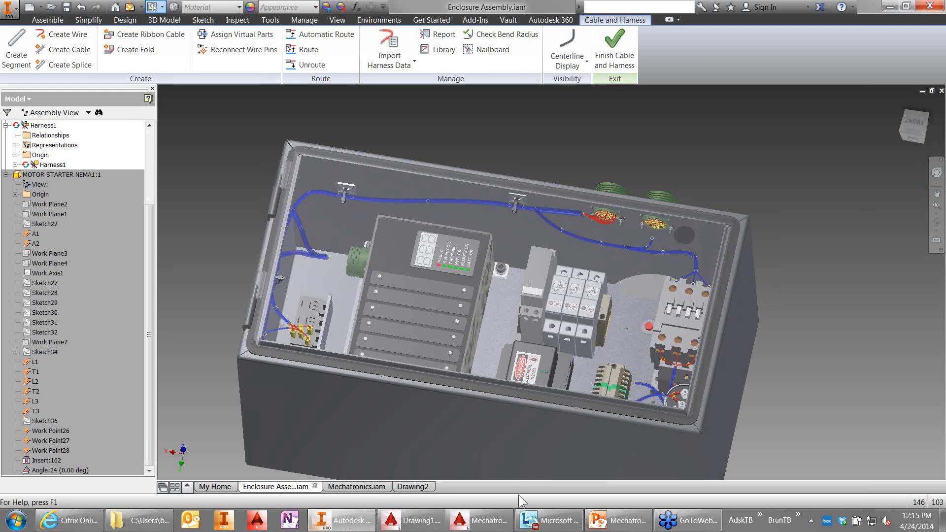
Step: Switch to AutoCAD Electrical, review the wire types used in Mechatronics_2015_11A.dwg without changing them, and return to Inventor
left_click(487, 523)
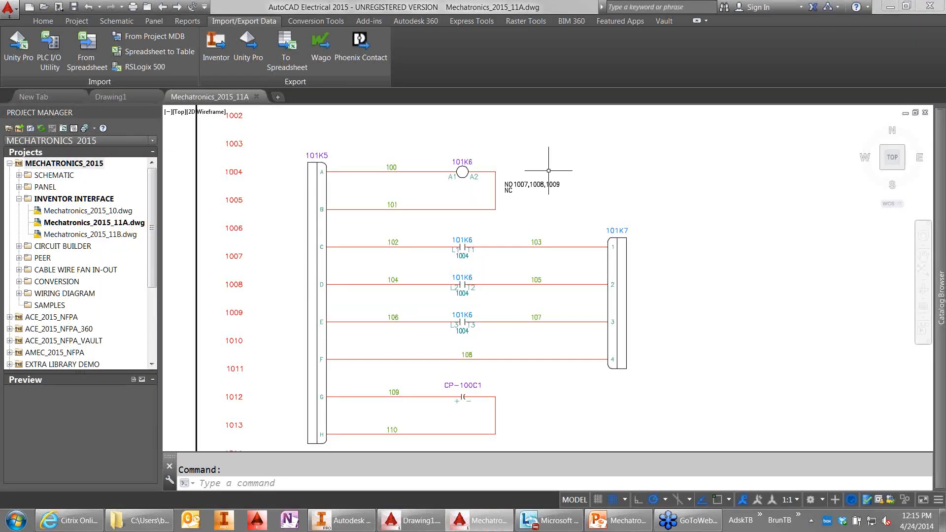
left_click(123, 22)
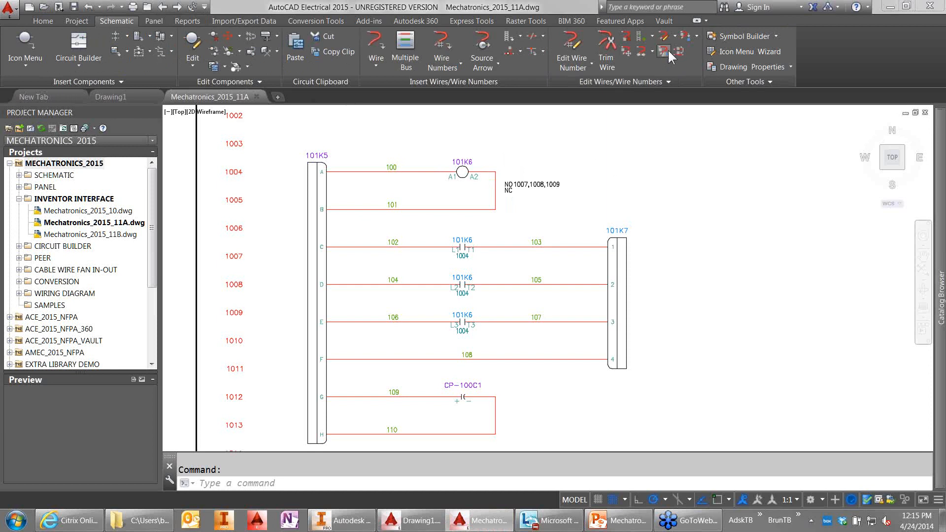
left_click(665, 35)
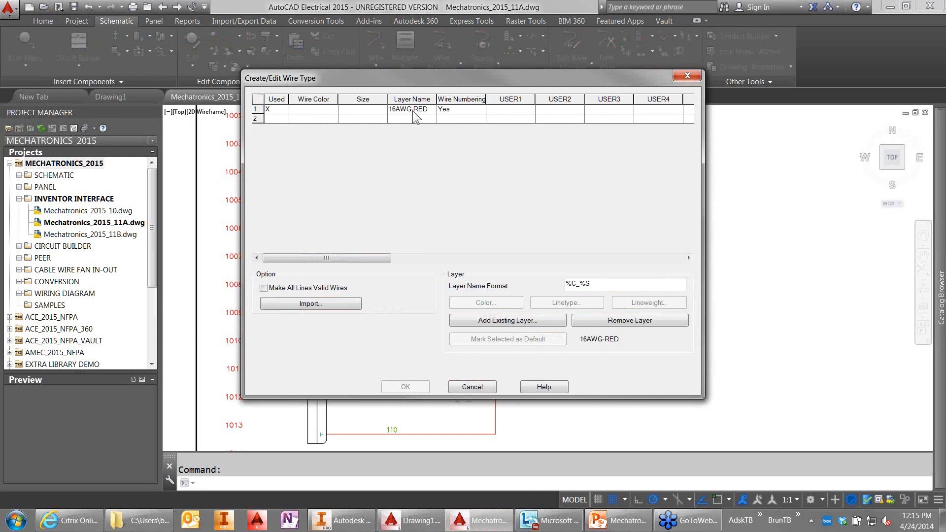
left_click(478, 385)
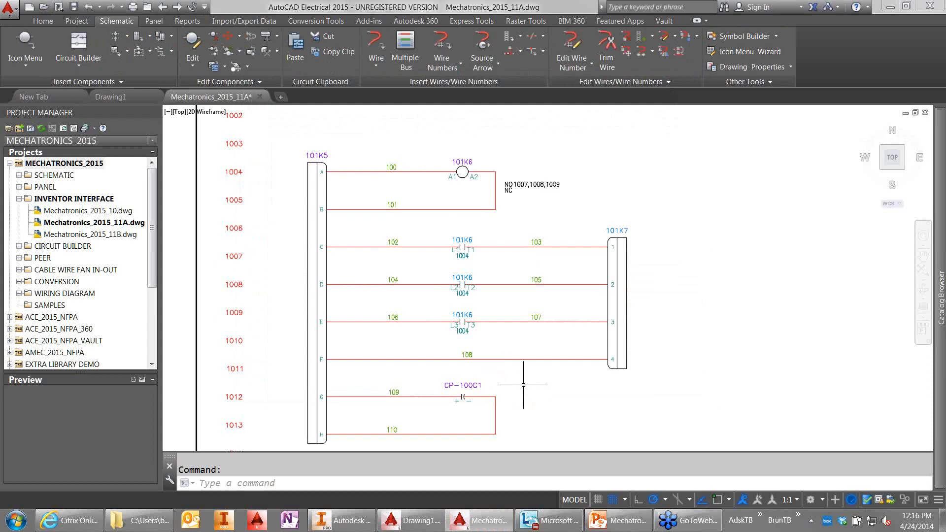
left_click(347, 525)
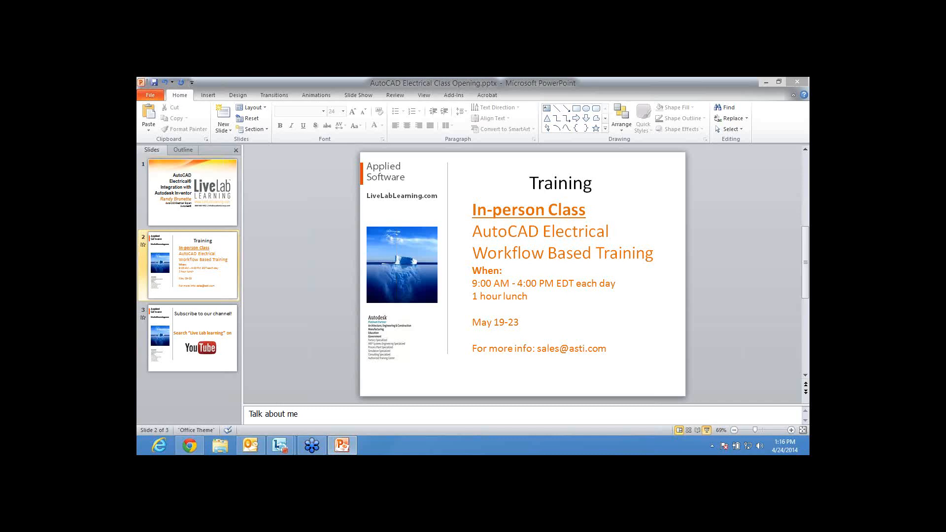
Step: Start the PowerPoint slide show from the Training slide
left_click(708, 430)
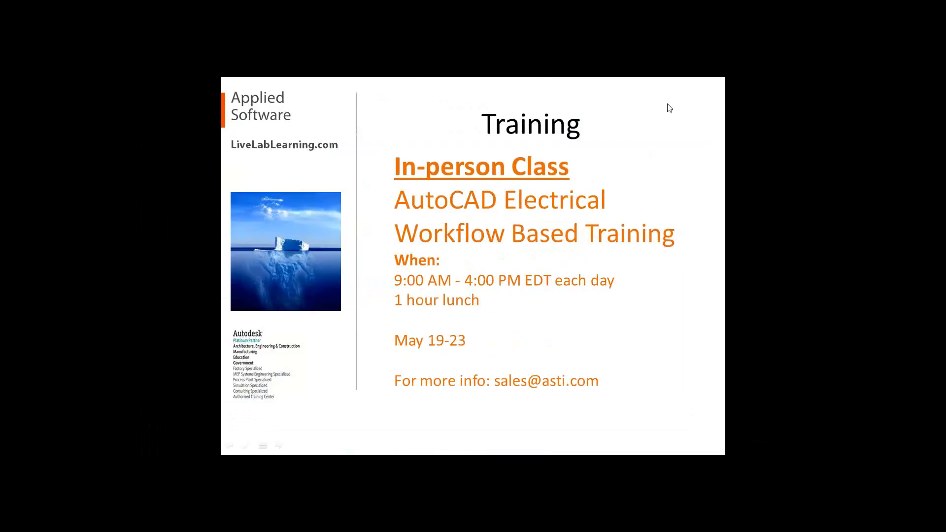